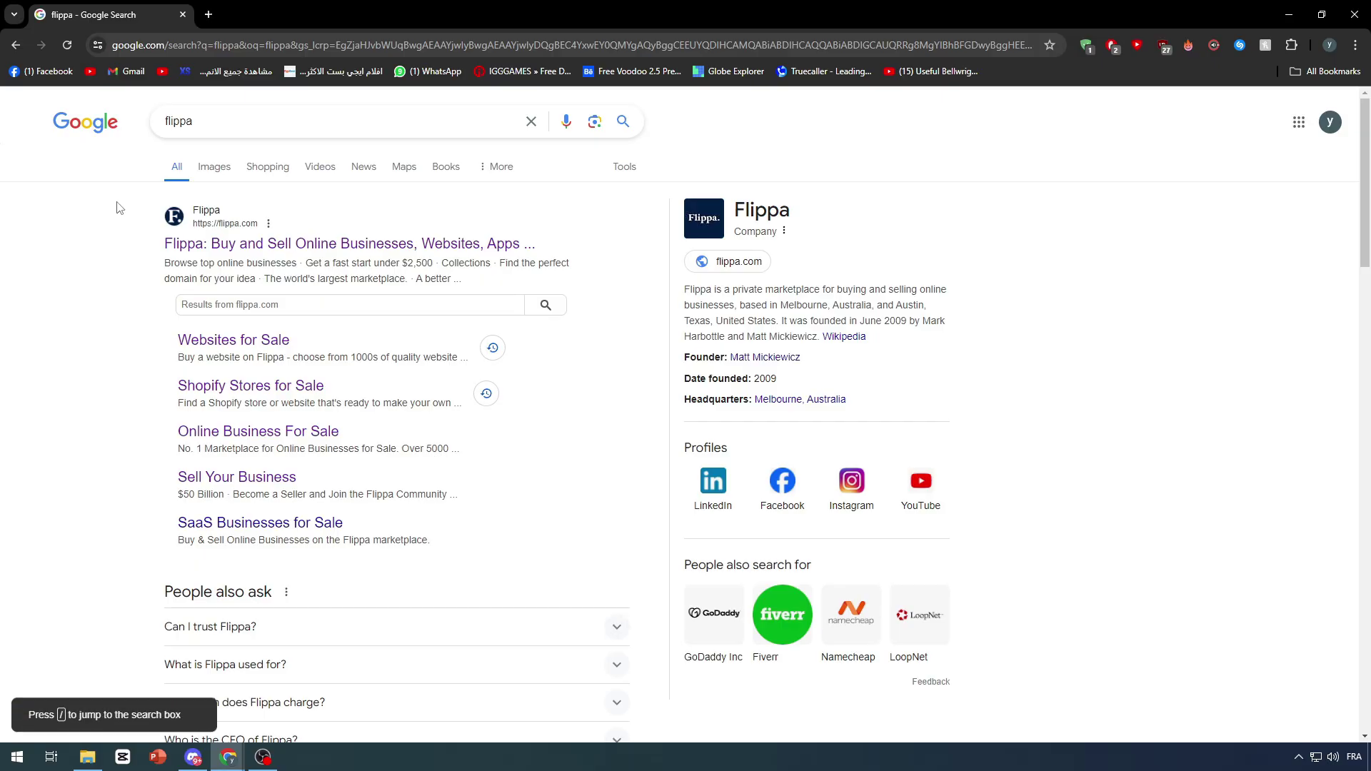
# Step: Open Flippa from the search results and start a sale listing for tanjasouq.com
pyautogui.click(263, 245)
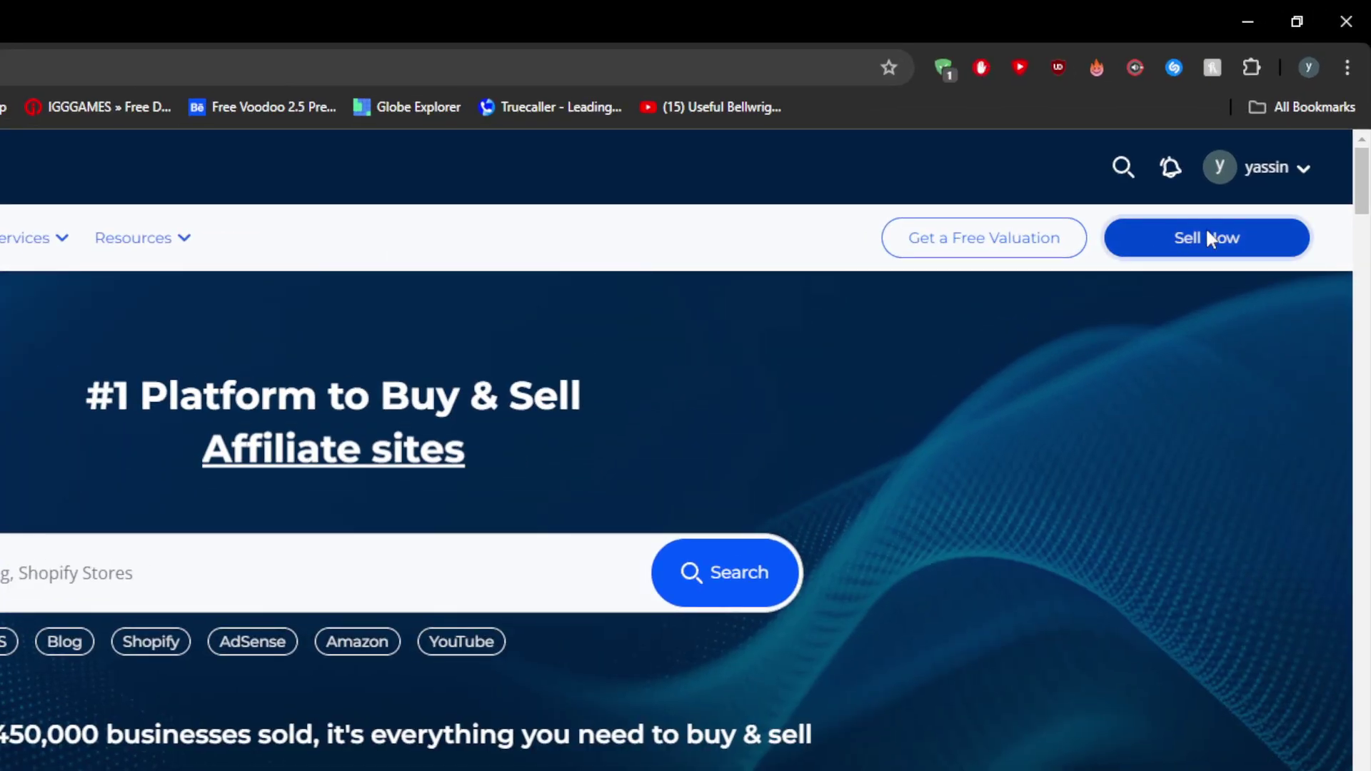
pyautogui.click(1286, 158)
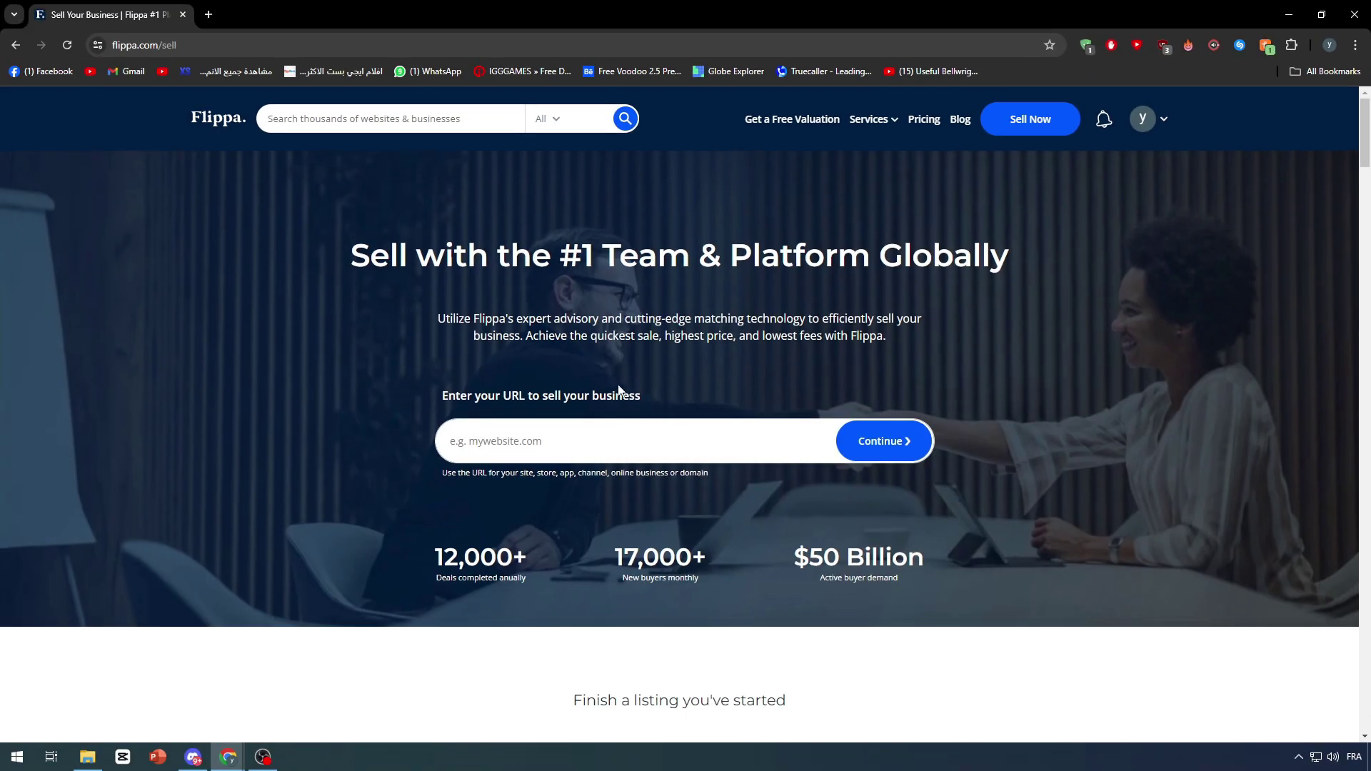
pyautogui.scroll(-1, 361, 432)
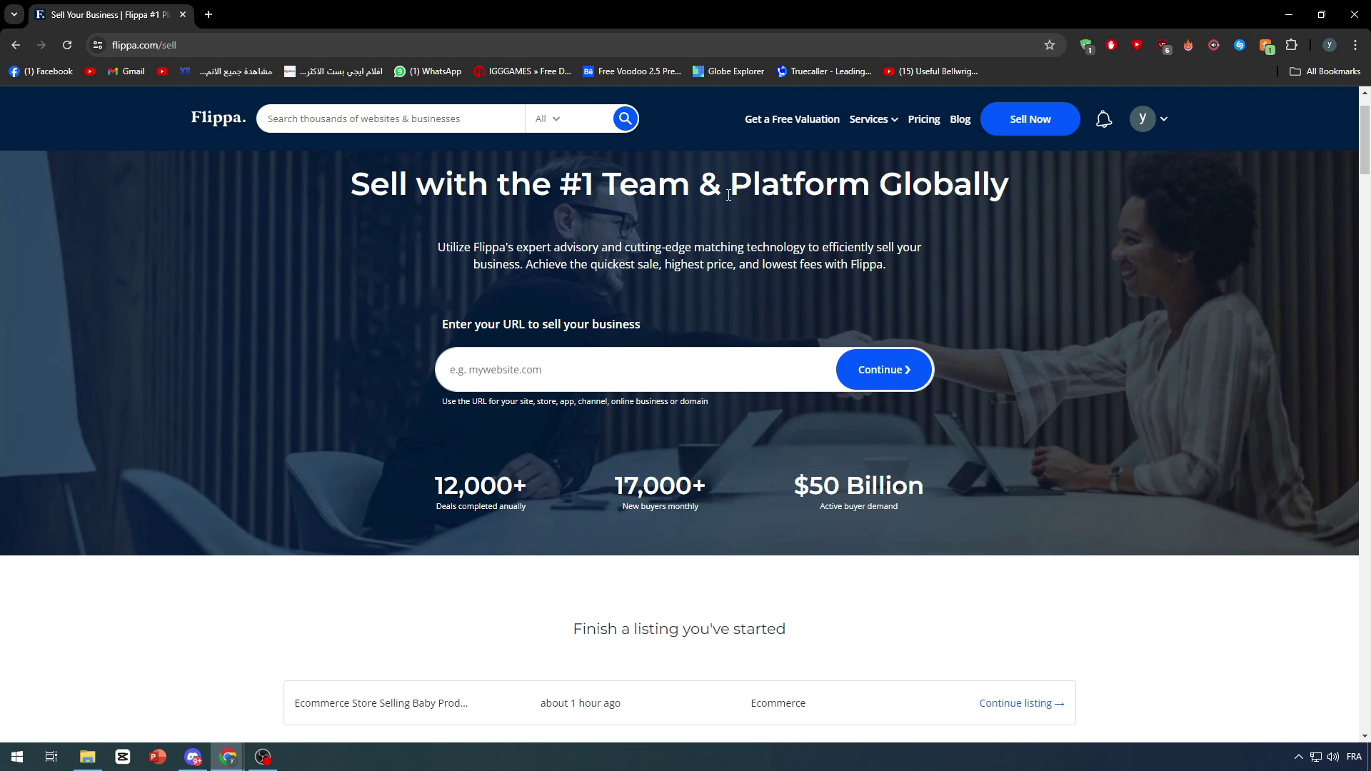
pyautogui.write('tanjasouq.com')
pyautogui.press('Return')
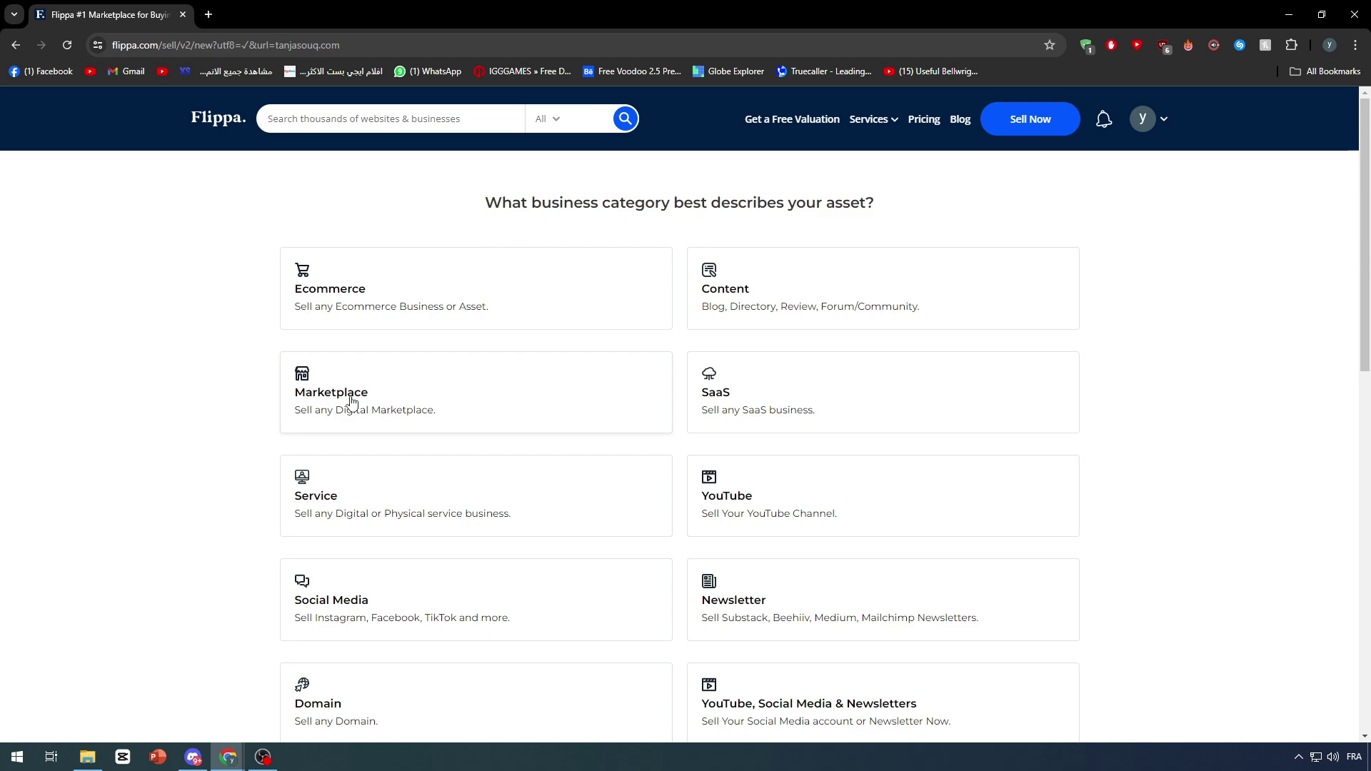
pyautogui.scroll(-5, 120, 402)
pyautogui.scroll(5, 1030, 445)
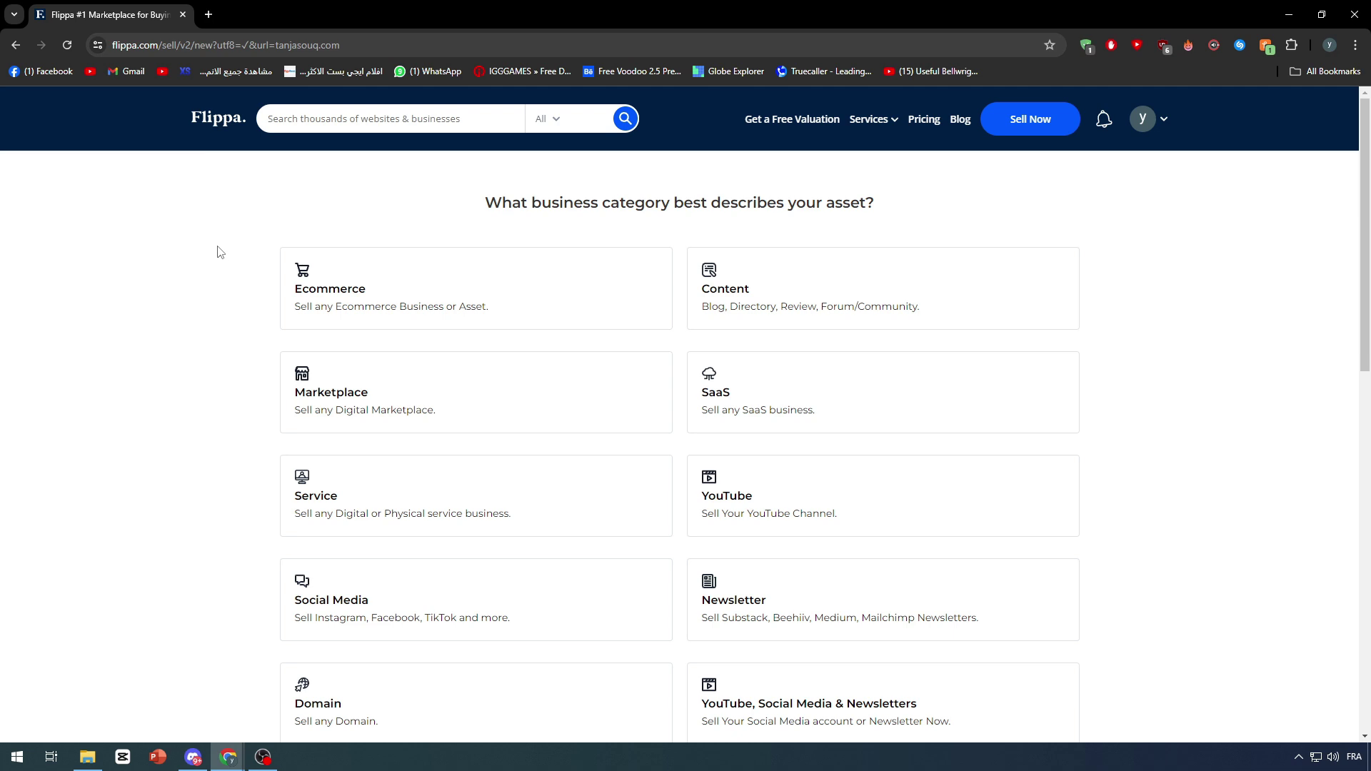
pyautogui.scroll(-4, 193, 269)
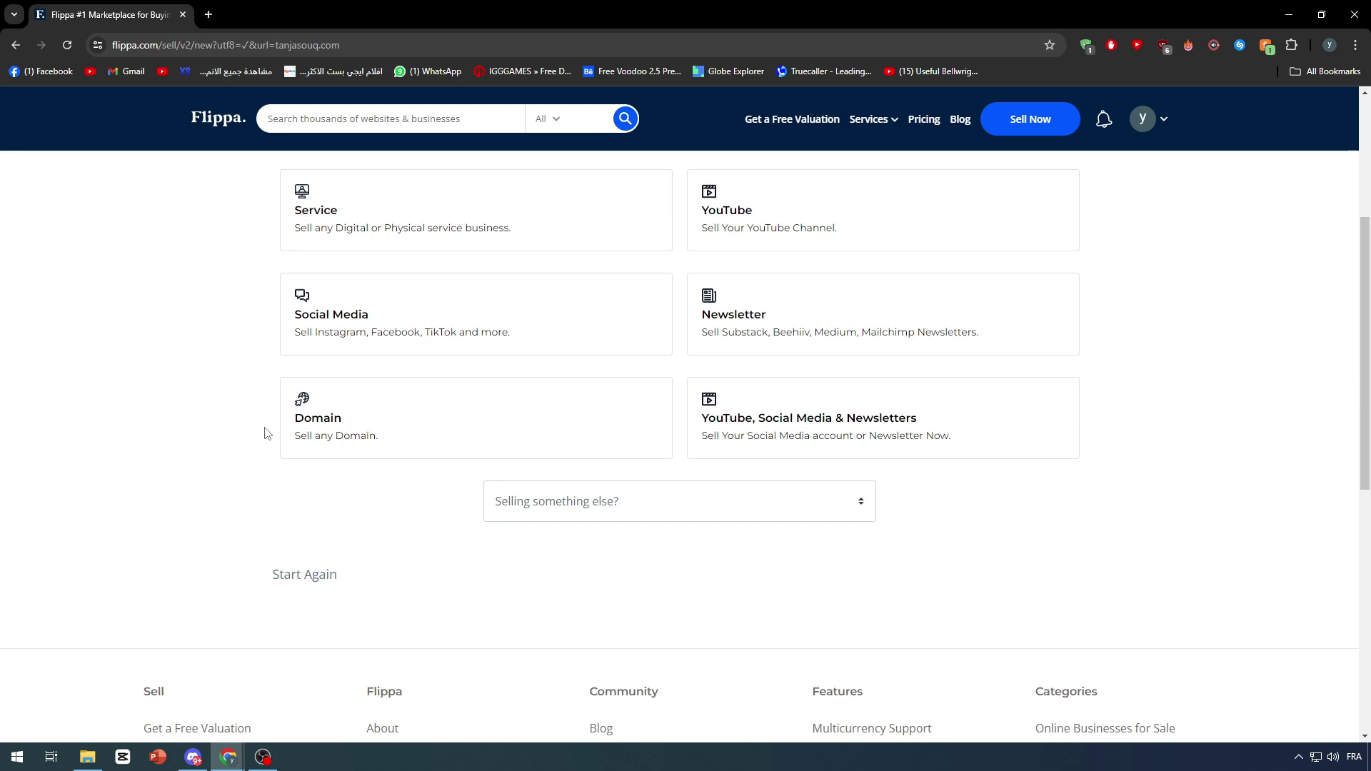
pyautogui.click(286, 426)
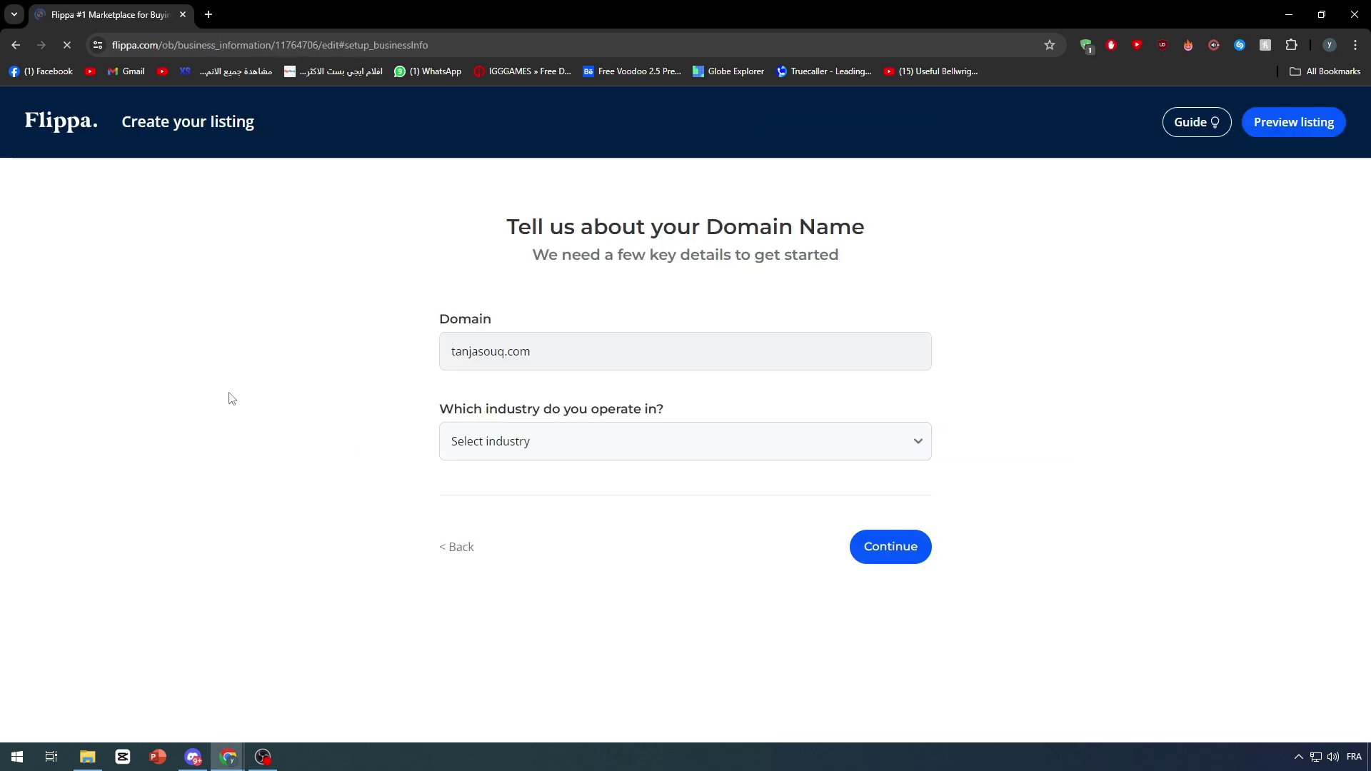
pyautogui.click(16, 45)
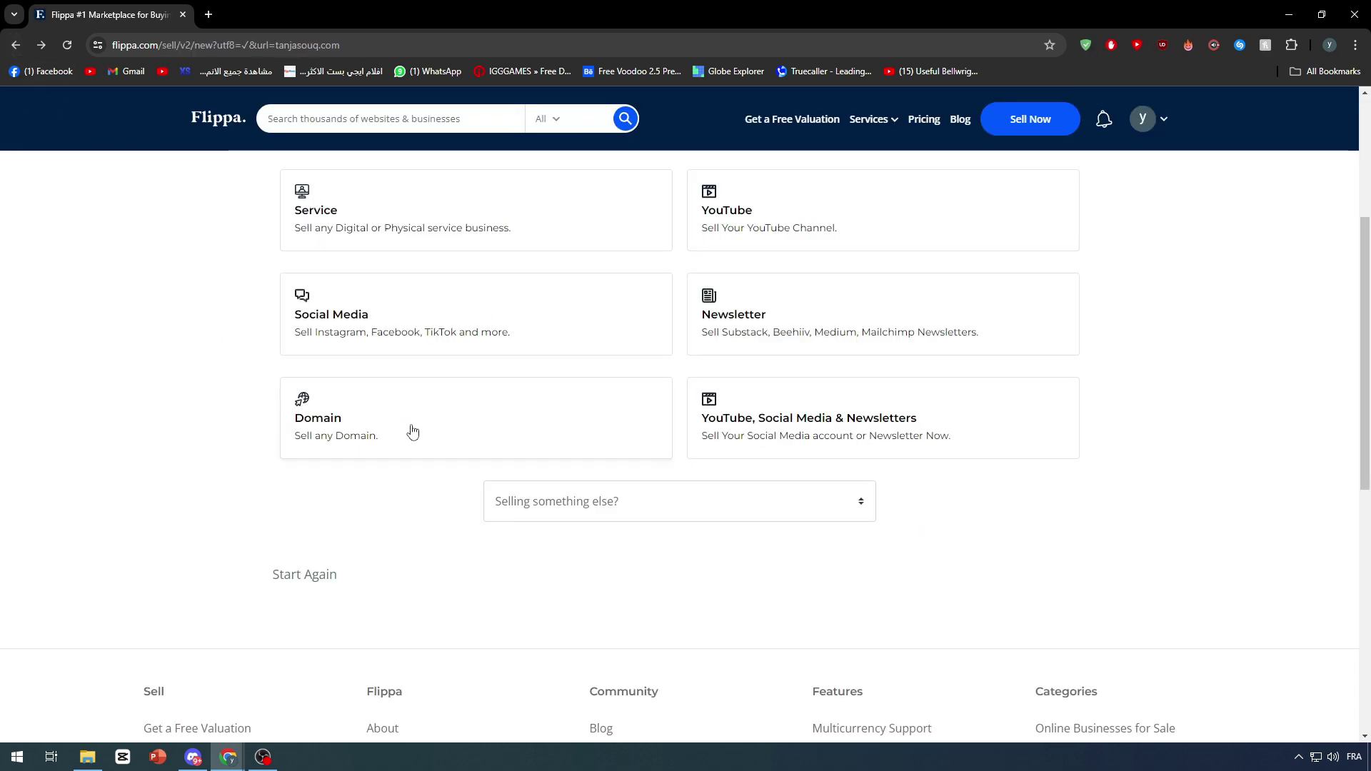
pyautogui.scroll(4, 410, 432)
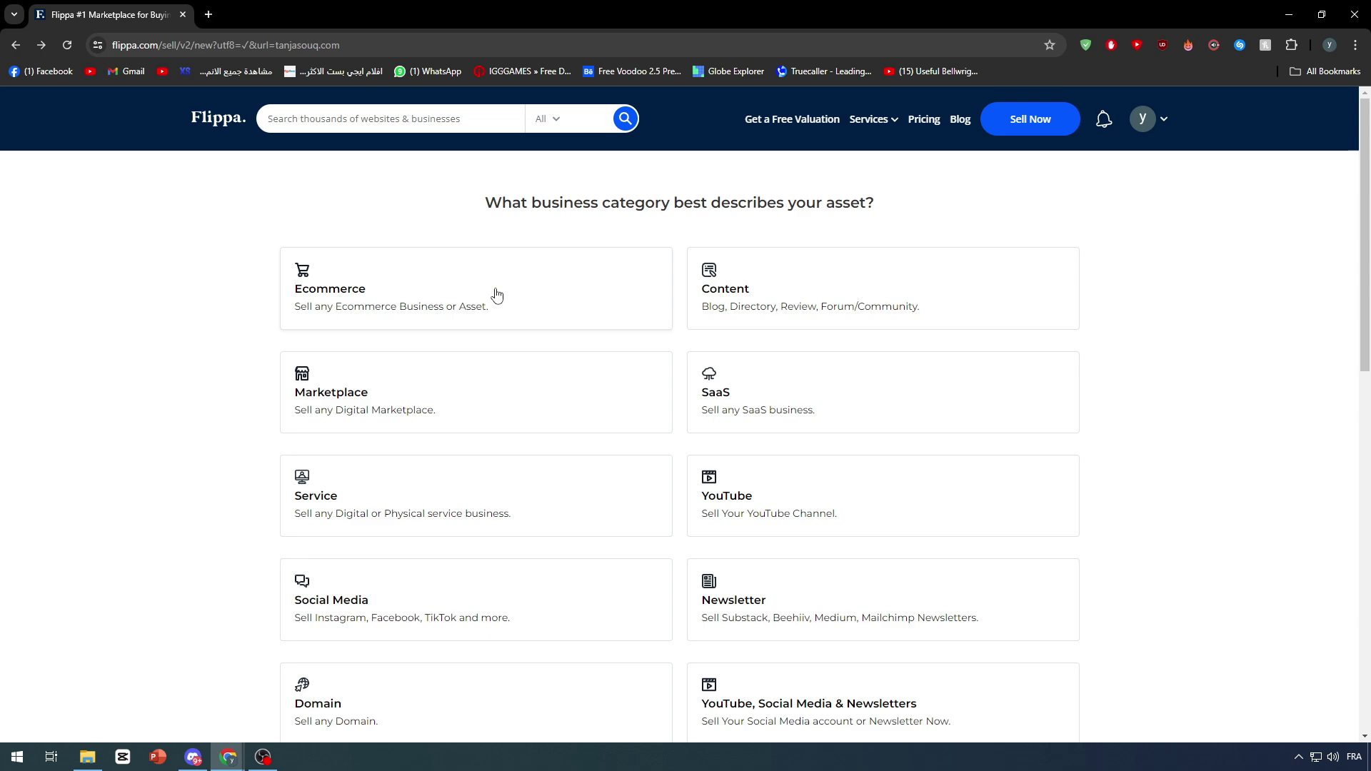
pyautogui.scroll(-4, 196, 554)
pyautogui.scroll(4, 205, 493)
pyautogui.scroll(-4, 228, 491)
pyautogui.scroll(4, 242, 392)
# Step: Choose Ecommerce and fill in the suggested business name 'Ecommerce Store Selling Baby Products'
pyautogui.click(341, 278)
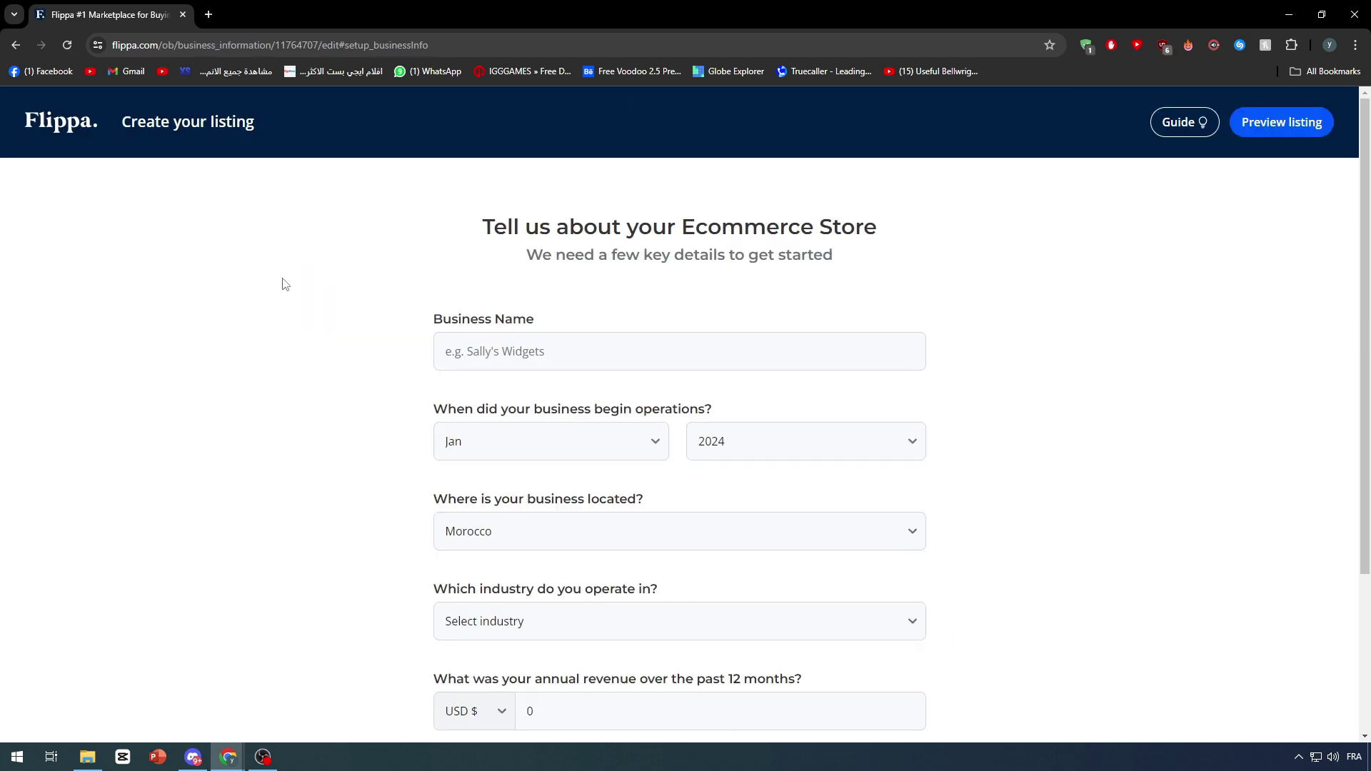
pyautogui.scroll(-1, 280, 289)
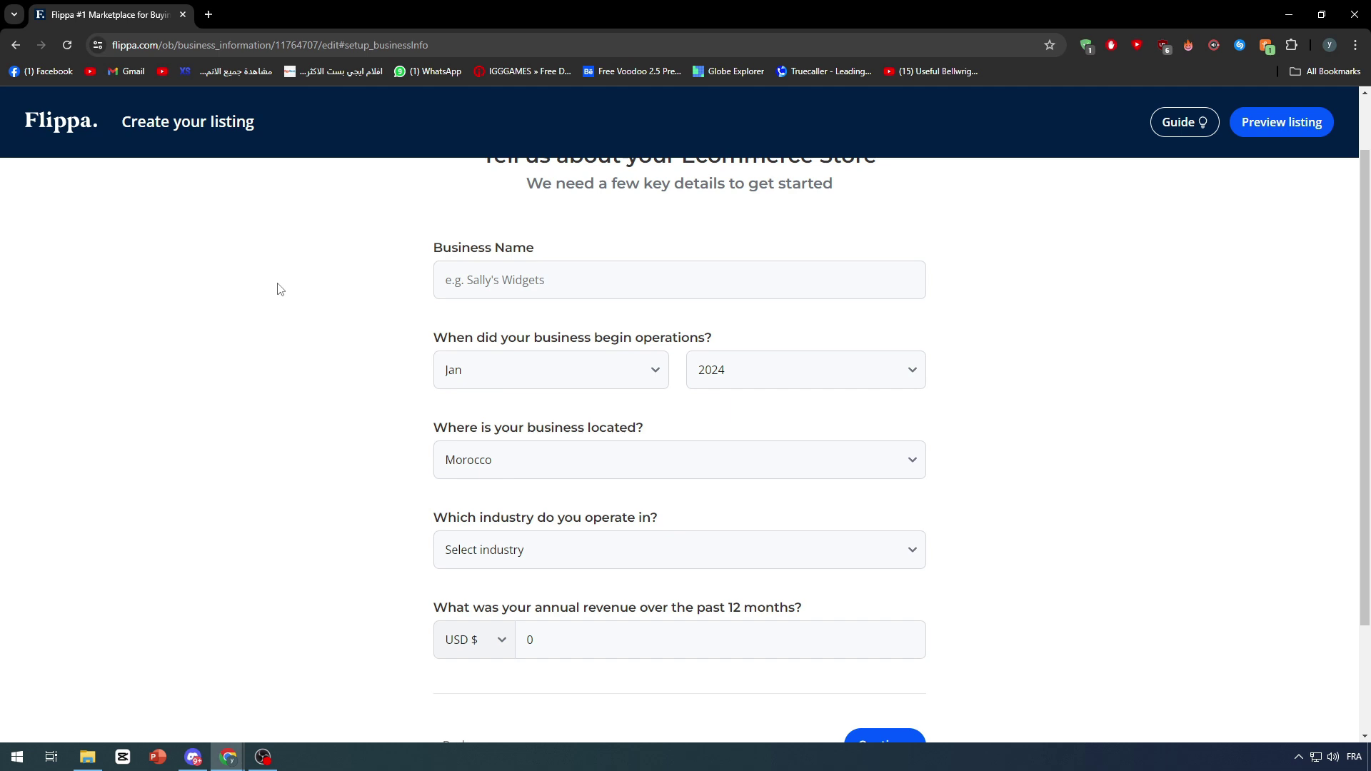
pyautogui.scroll(1, 898, 398)
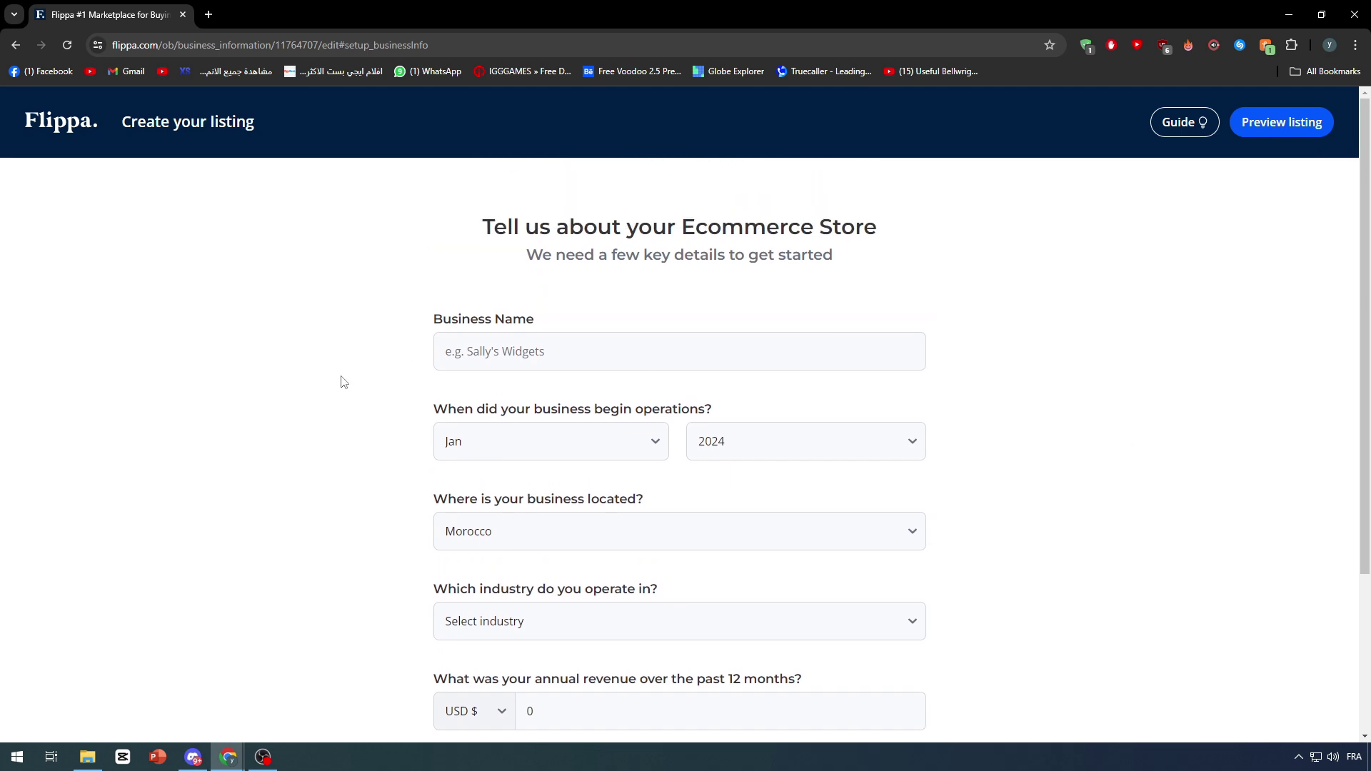
pyautogui.click(501, 353)
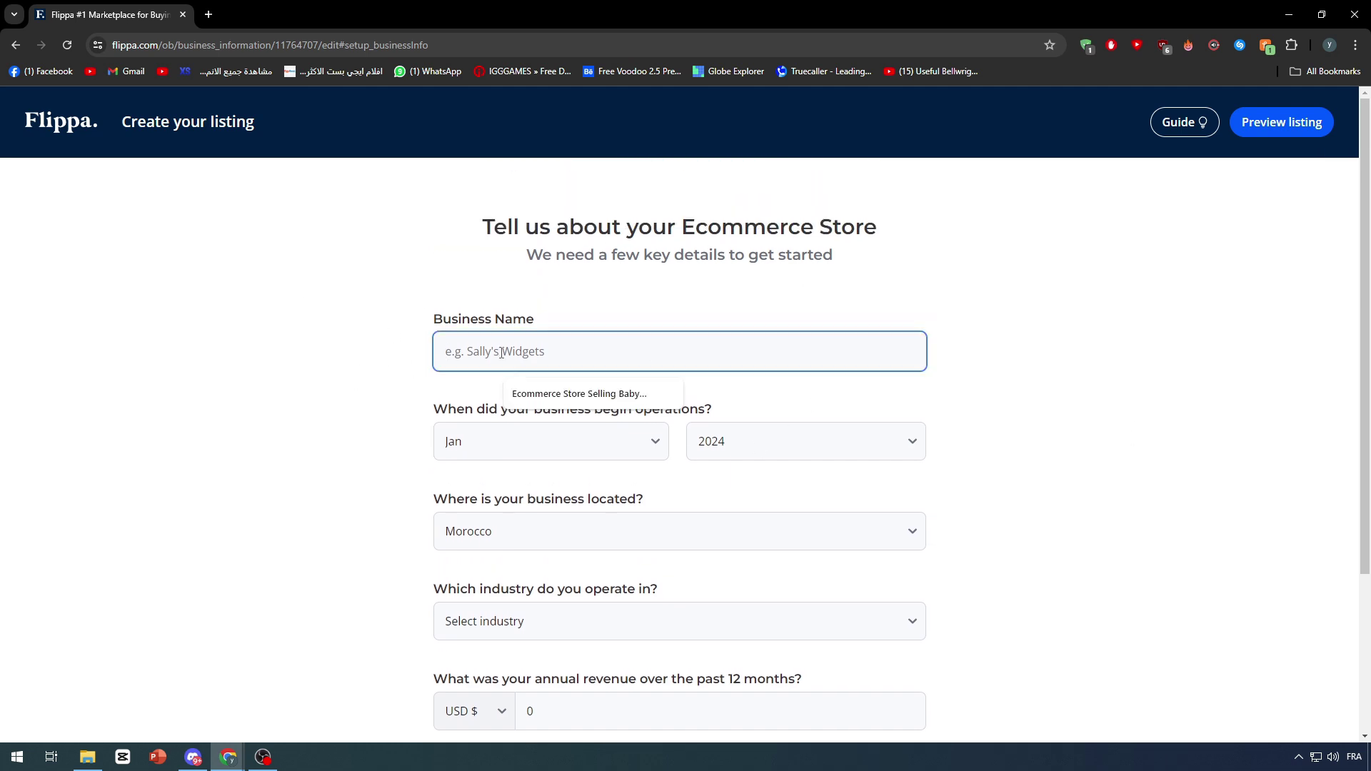
pyautogui.click(544, 395)
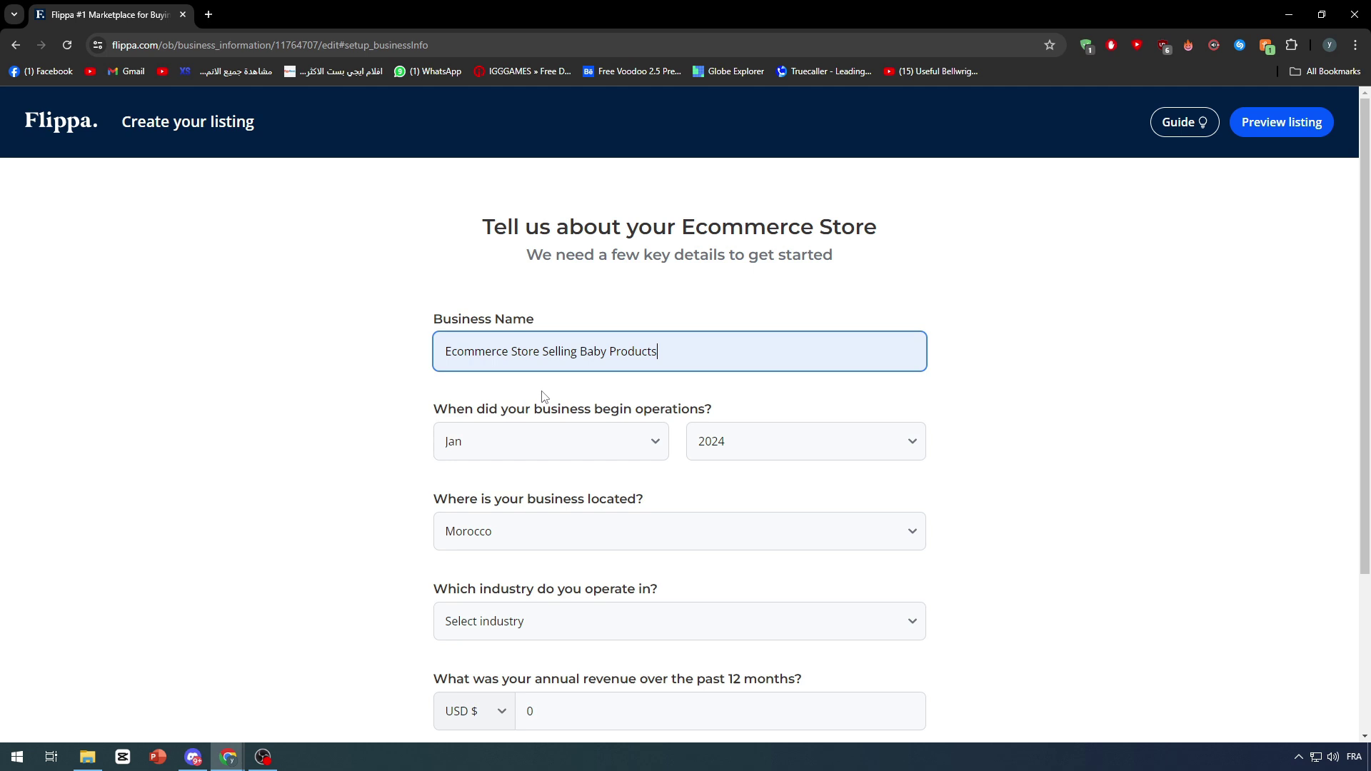
pyautogui.doubleClick(664, 360)
pyautogui.click(608, 353)
pyautogui.click(418, 425)
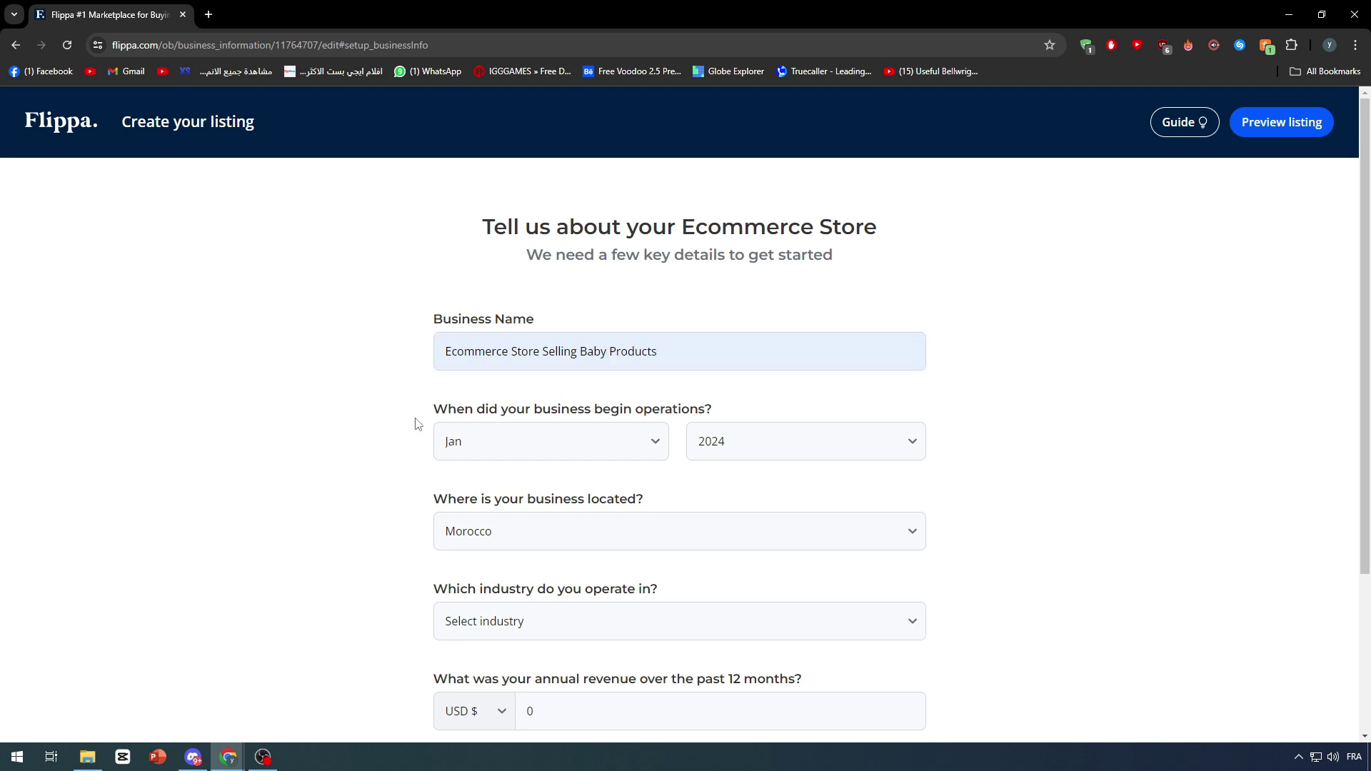
# Step: Set the start month to Feb and the business location to United States
pyautogui.scroll(-1, 571, 384)
pyautogui.click(574, 384)
pyautogui.click(513, 411)
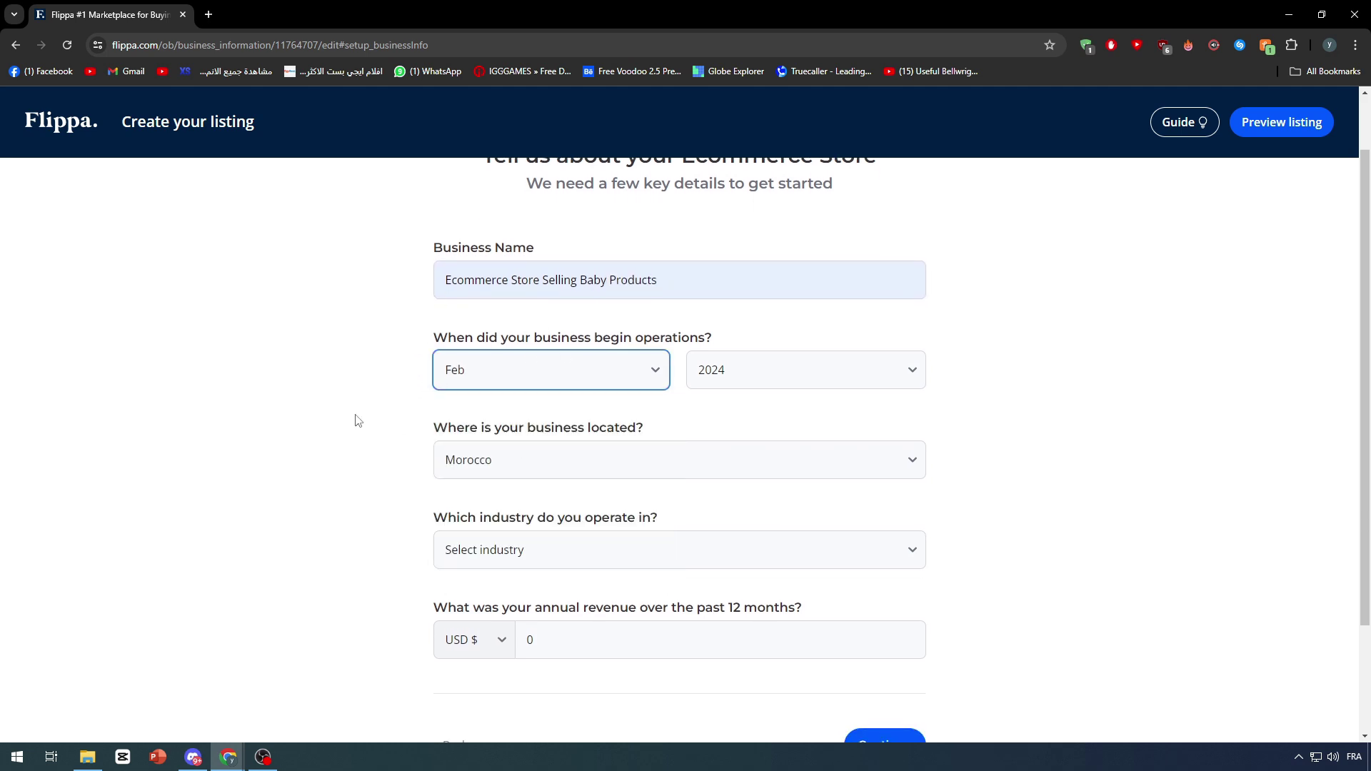
pyautogui.click(472, 463)
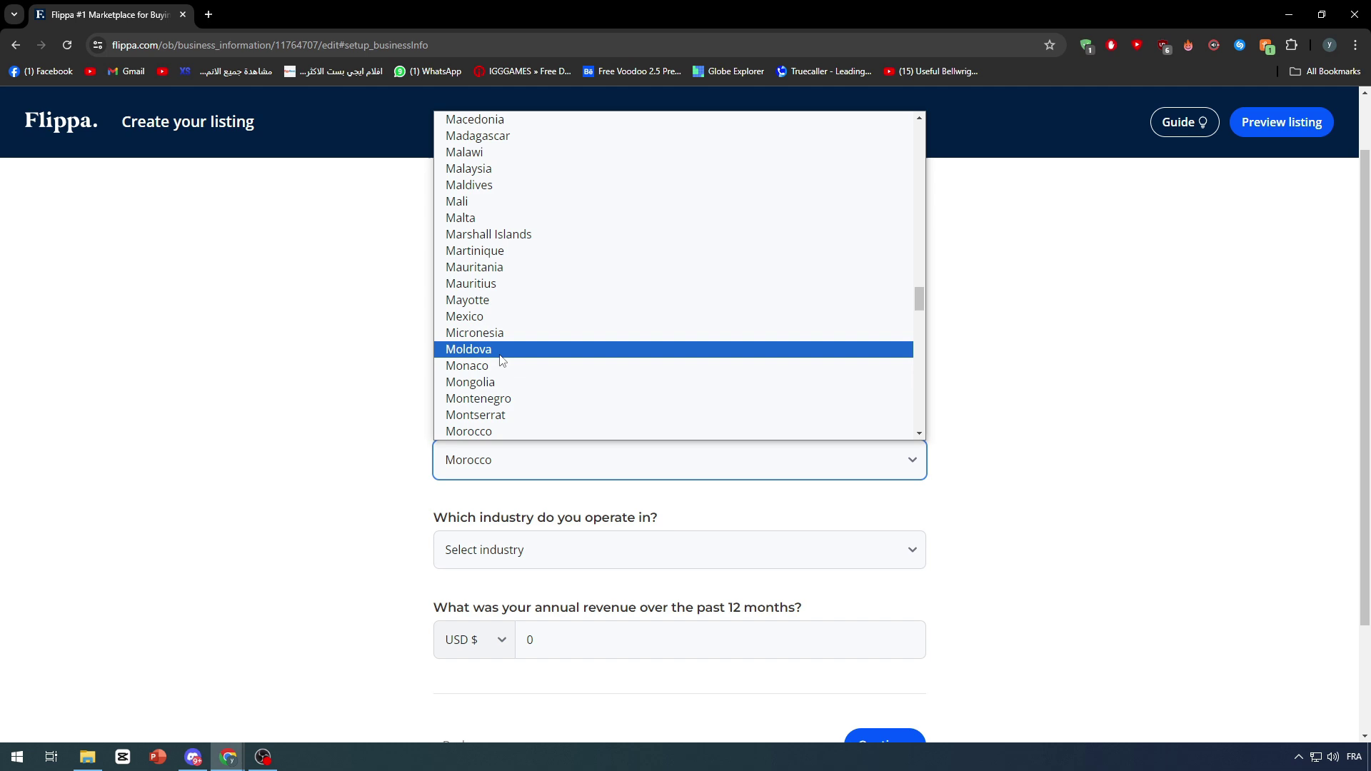
pyautogui.press('u')
pyautogui.press('u')
pyautogui.press('u')
pyautogui.press('u')
pyautogui.press('u')
pyautogui.press('u')
pyautogui.press('u')
pyautogui.press('u')
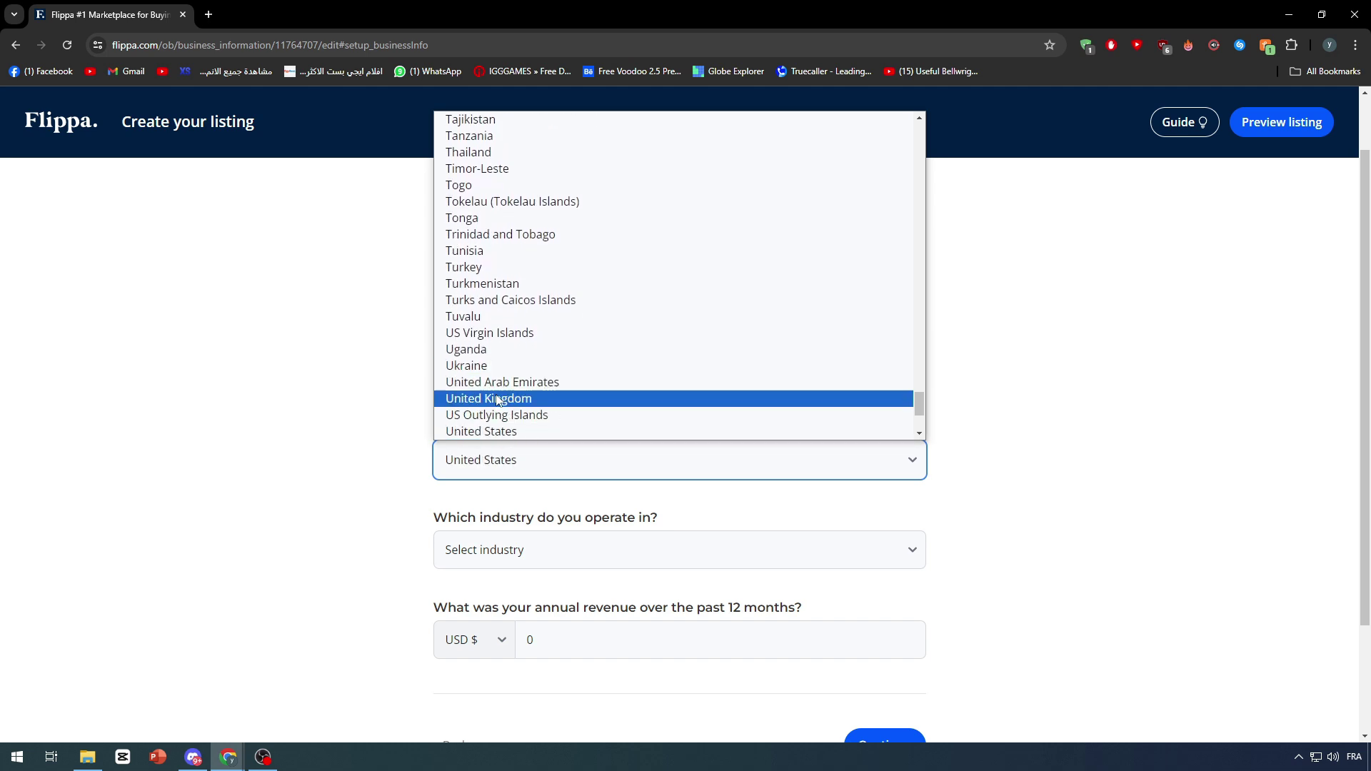
pyautogui.press('Up')
pyautogui.press('Return')
# Step: Set the business's state to California
pyautogui.scroll(-3, 392, 431)
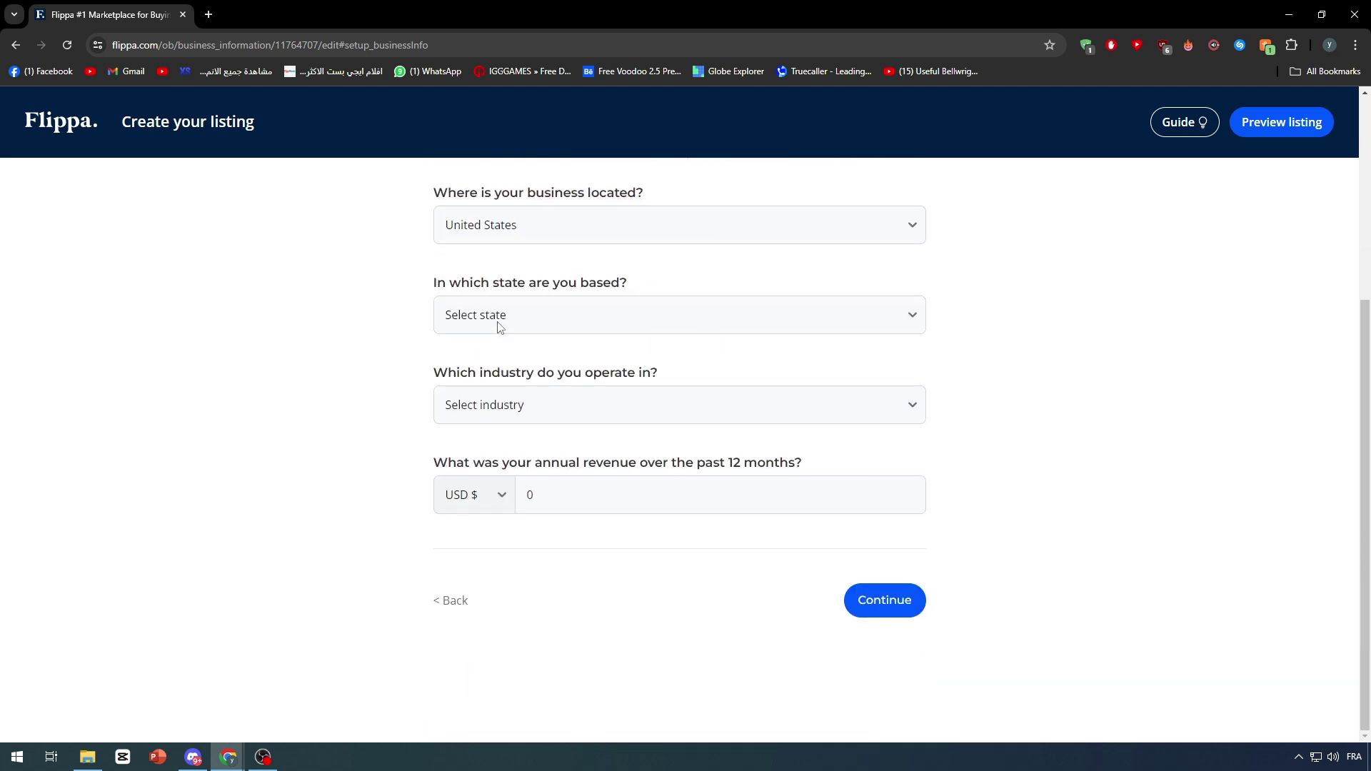
pyautogui.scroll(1, 499, 326)
pyautogui.click(493, 390)
pyautogui.click(493, 389)
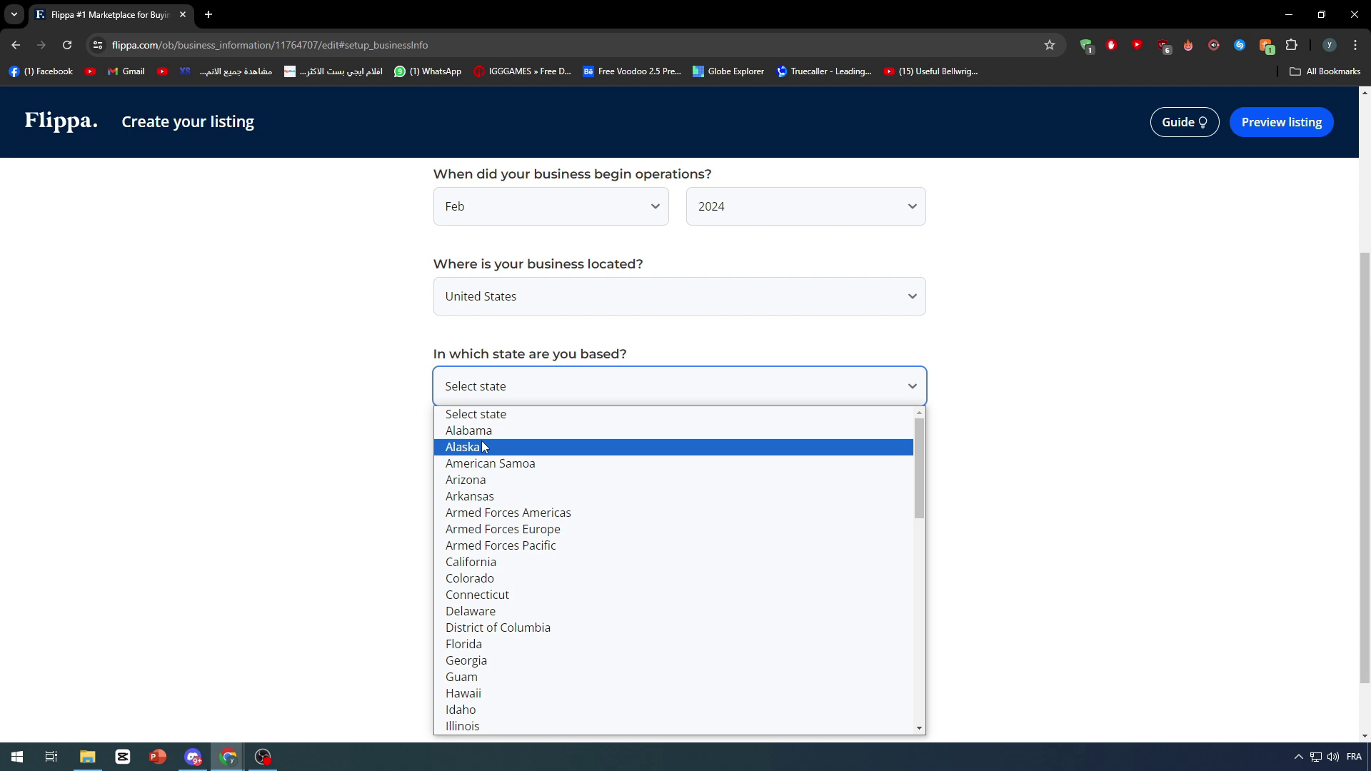
pyautogui.click(483, 431)
pyautogui.click(493, 387)
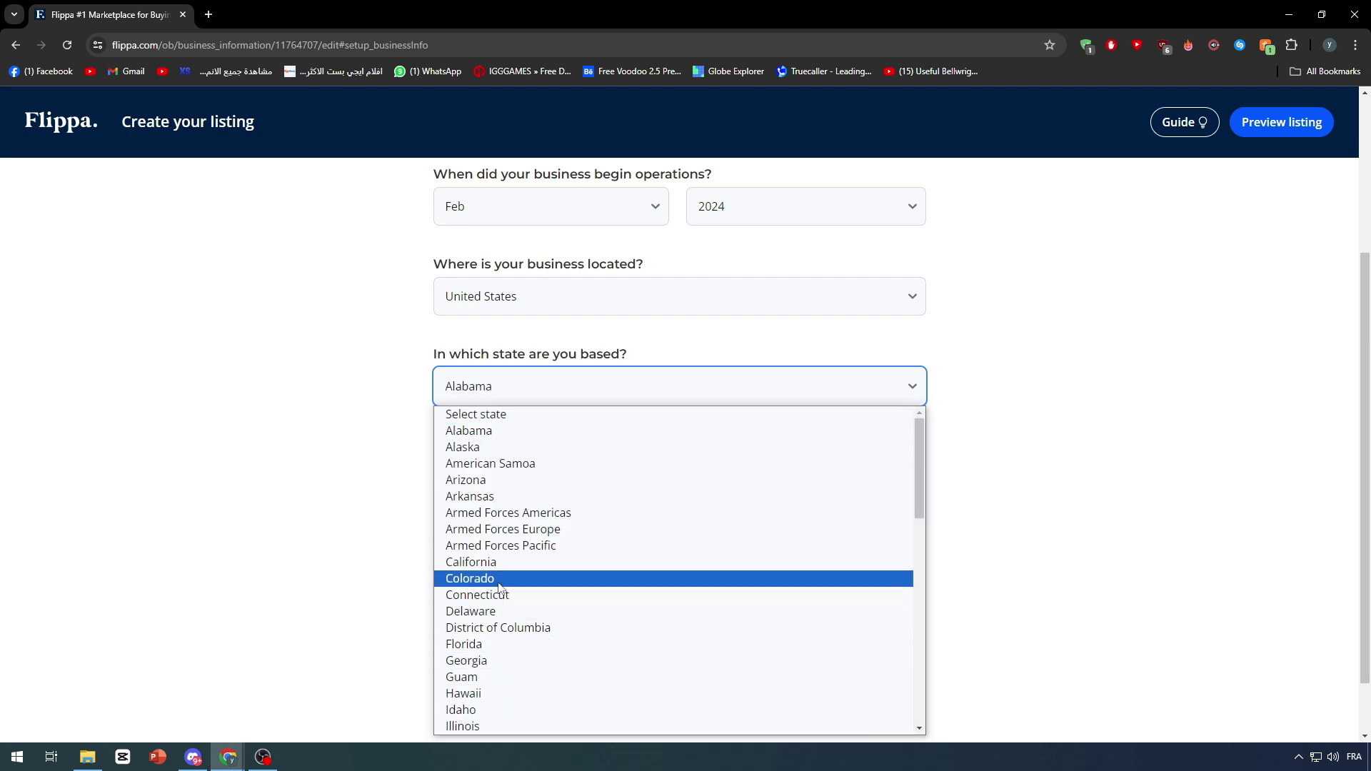
pyautogui.click(487, 563)
# Step: Set the industry to Lifestyle, refined to Baby
pyautogui.click(509, 487)
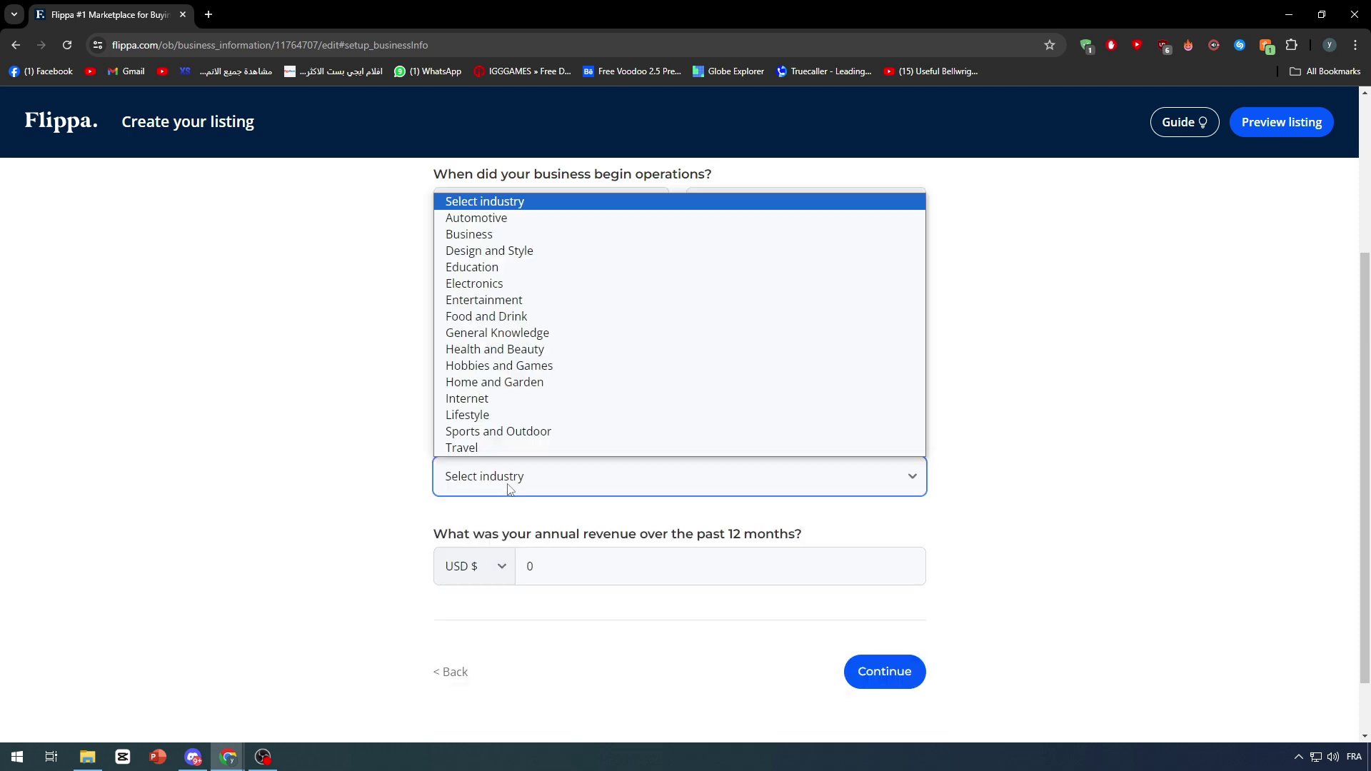
pyautogui.click(468, 417)
pyautogui.click(518, 555)
pyautogui.click(465, 600)
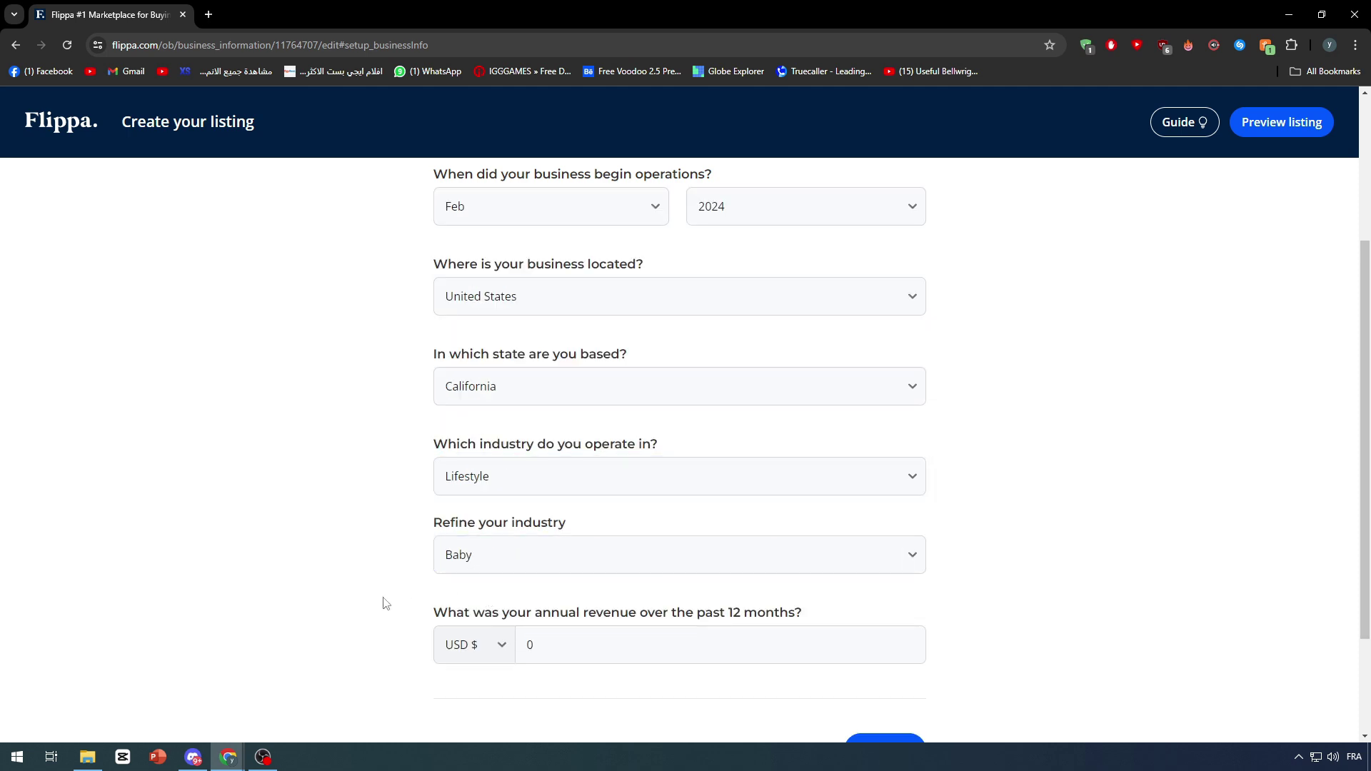
# Step: Enter 30000 USD as the annual revenue
pyautogui.click(560, 652)
pyautogui.doubleClick(530, 645)
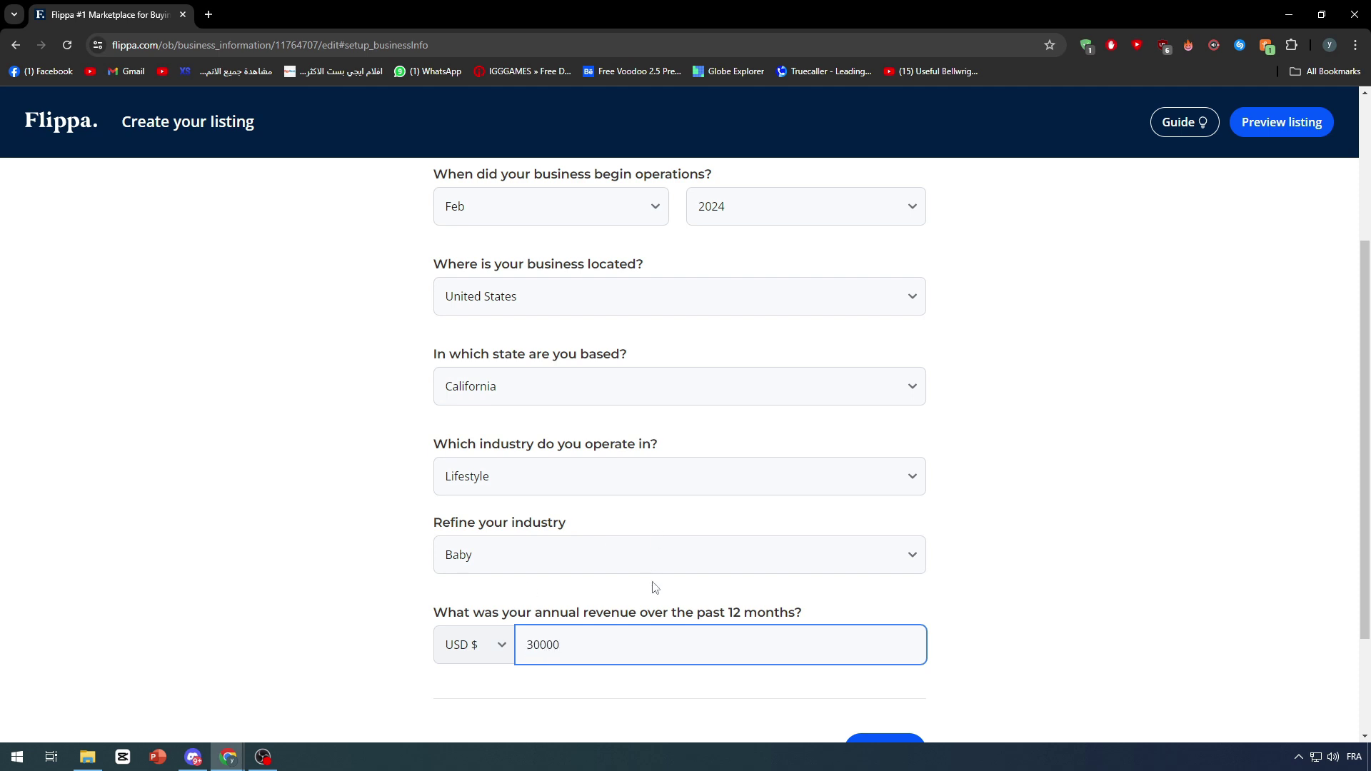
pyautogui.click(646, 609)
pyautogui.scroll(-2, 571, 607)
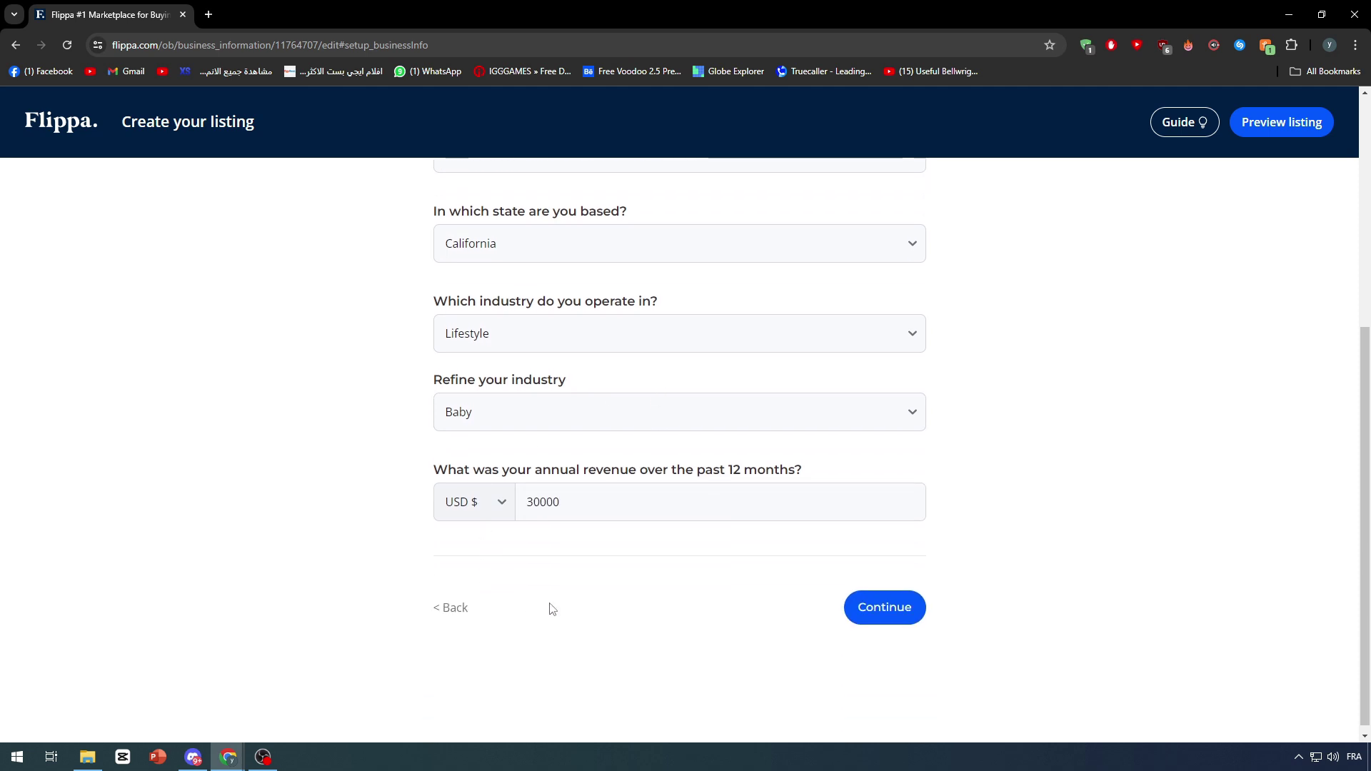
pyautogui.click(540, 503)
pyautogui.click(587, 617)
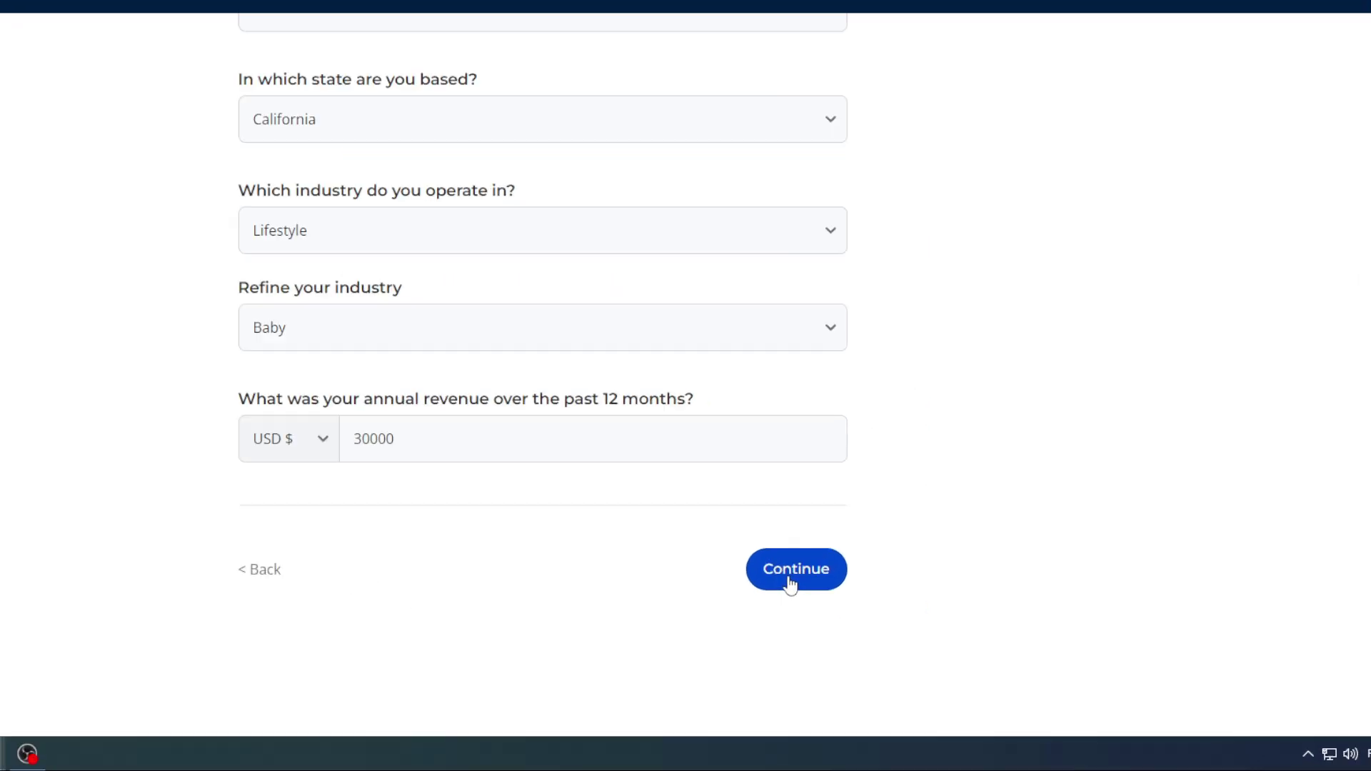
# Step: Submit the store details, then select 'Shipping physical products' as how the business earns and continue
pyautogui.click(880, 619)
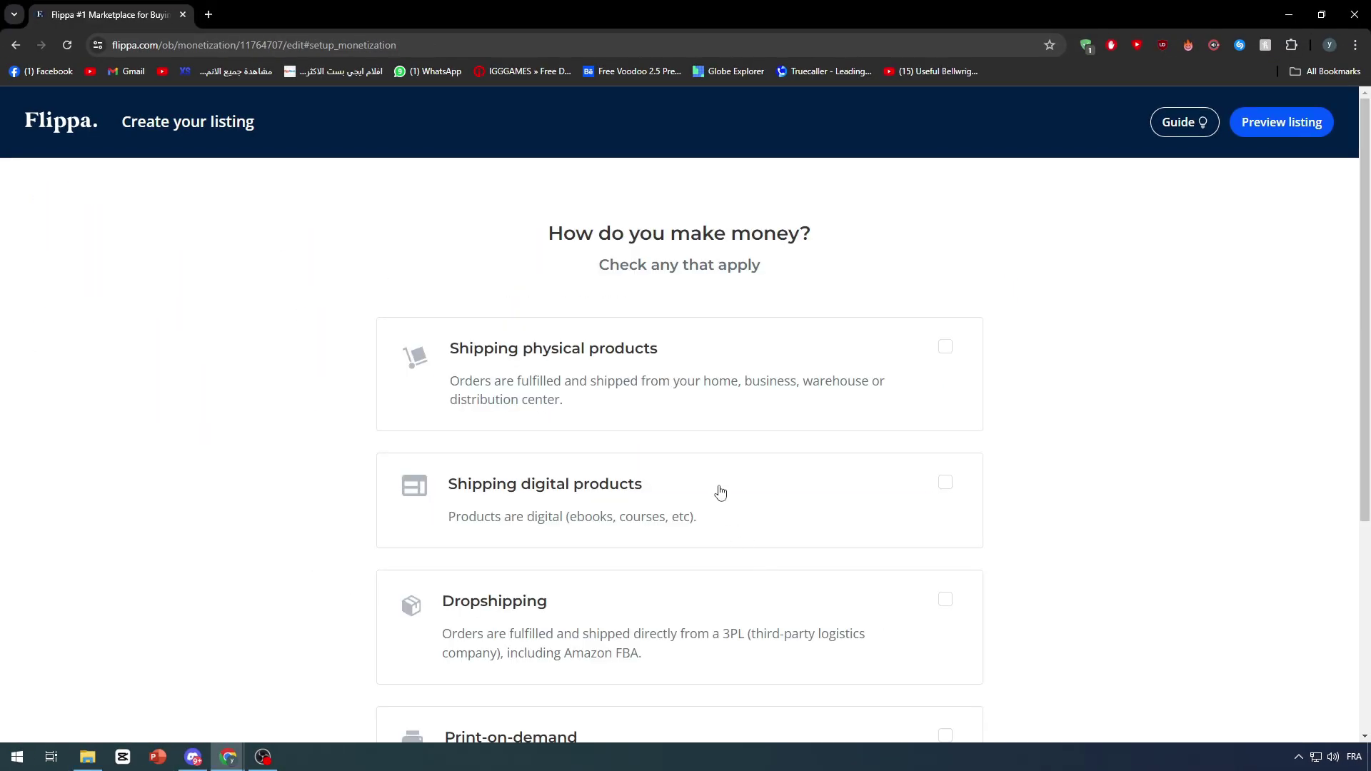
pyautogui.moveTo(559, 240); pyautogui.dragTo(832, 236)
pyautogui.click(838, 236)
pyautogui.scroll(-2, 157, 383)
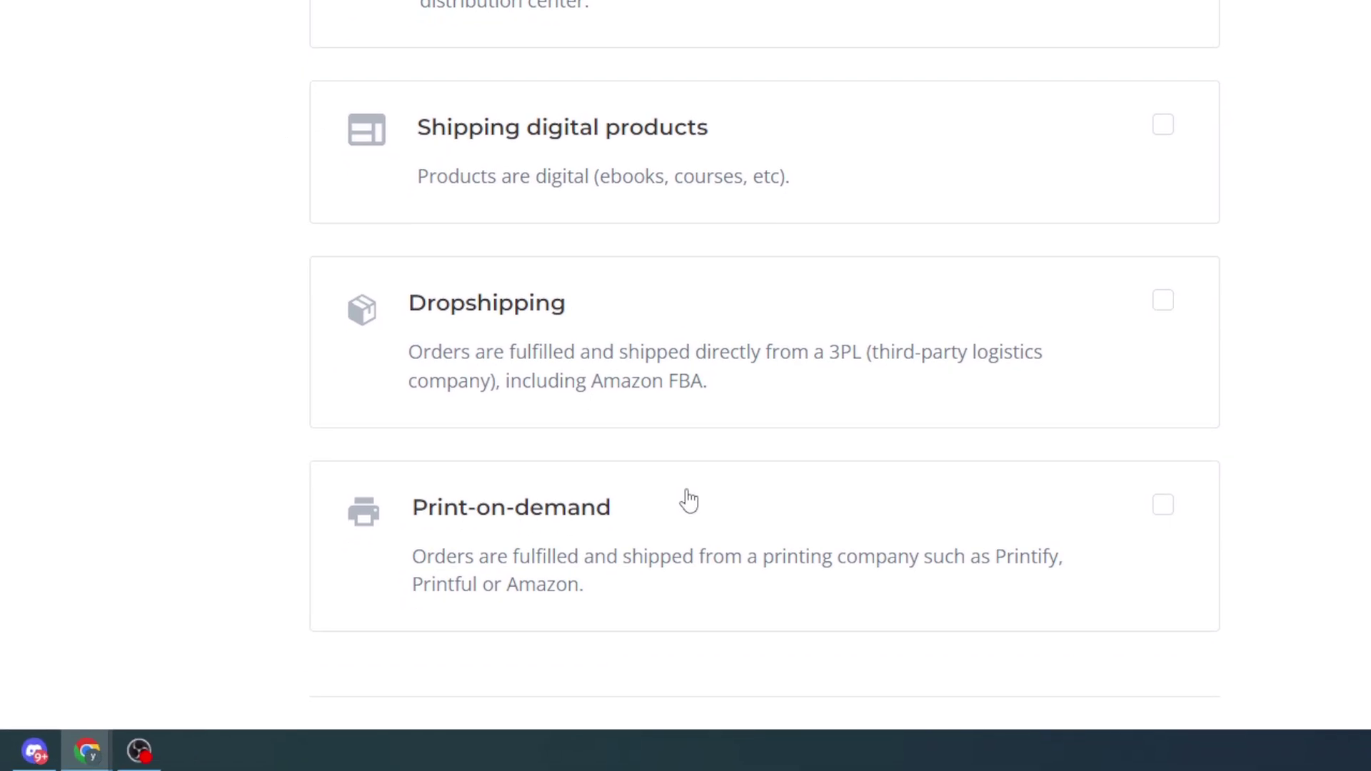
pyautogui.scroll(2, 714, 550)
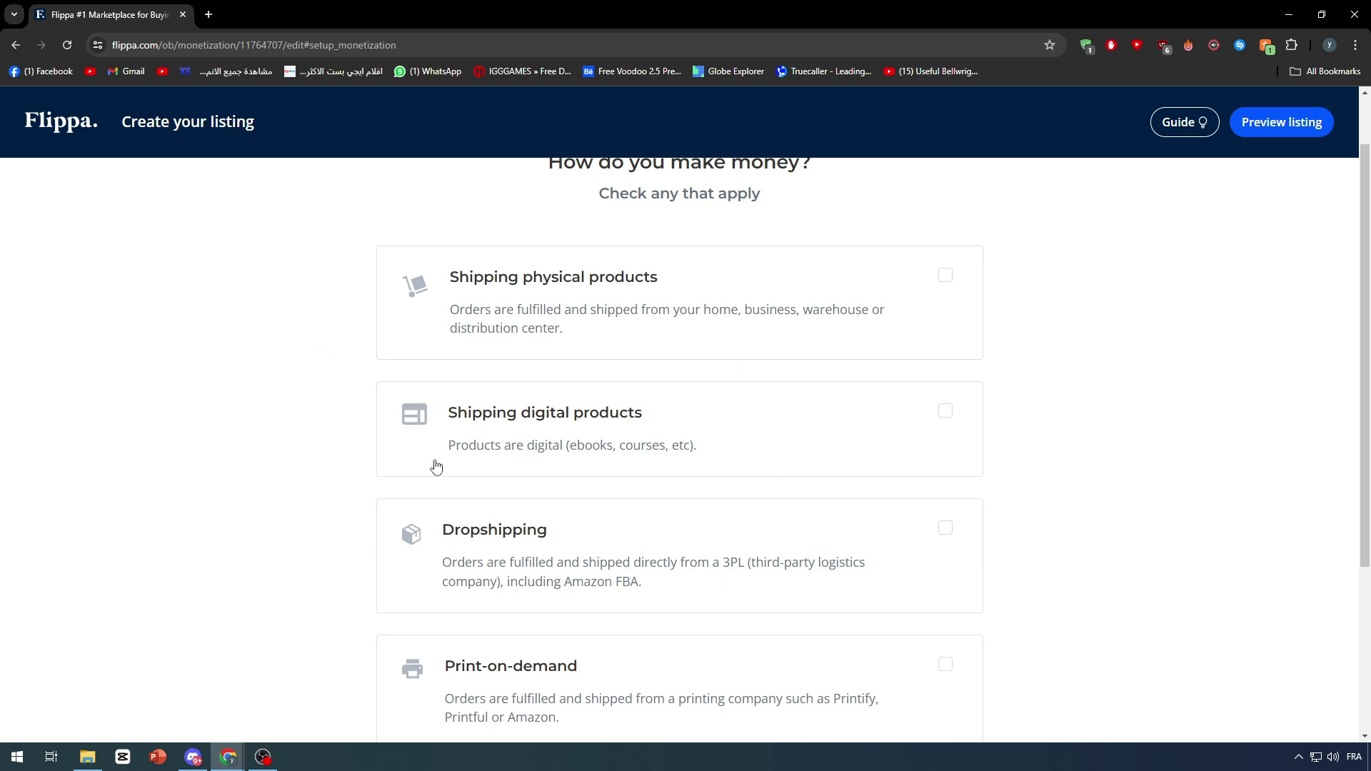
pyautogui.click(964, 278)
pyautogui.scroll(-4, 1071, 429)
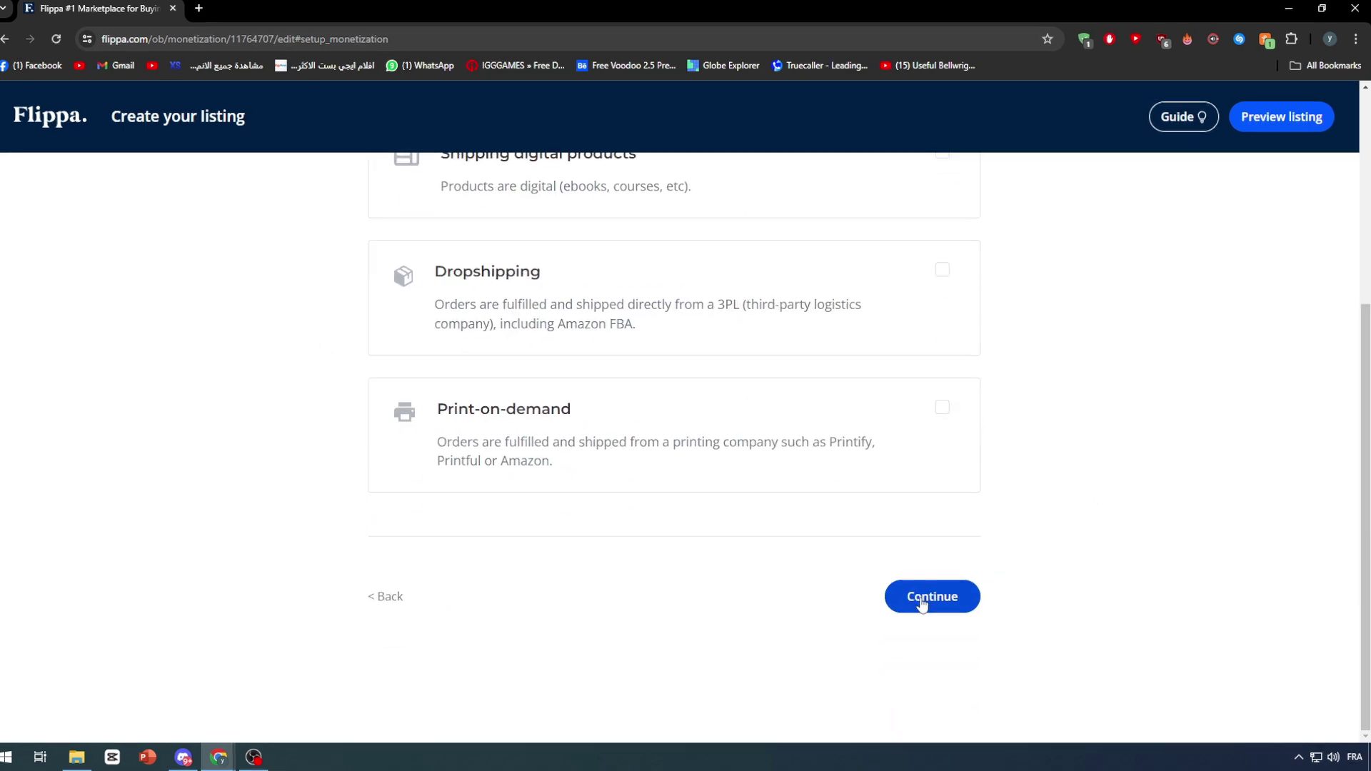
pyautogui.click(922, 605)
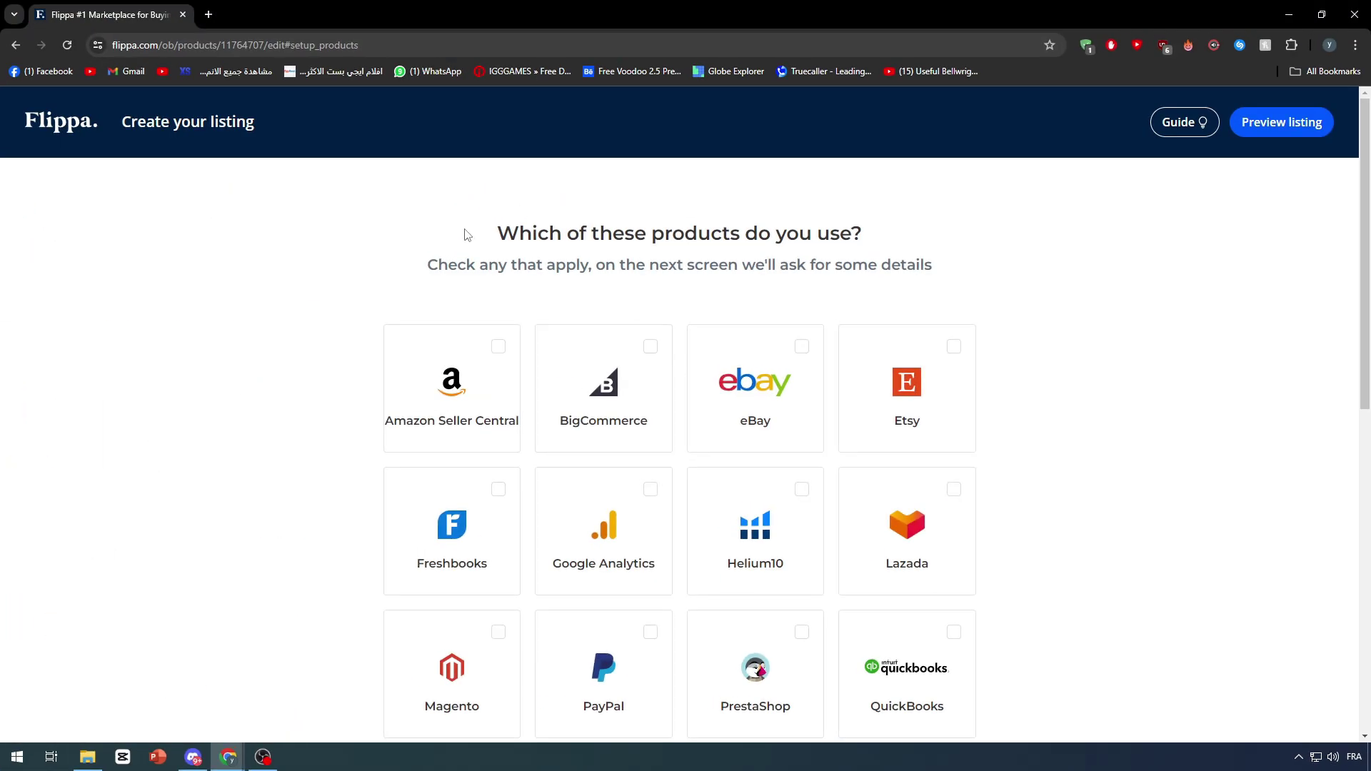
# Step: Mark Shopify as the store's platform and continue
pyautogui.moveTo(495, 244); pyautogui.dragTo(875, 244)
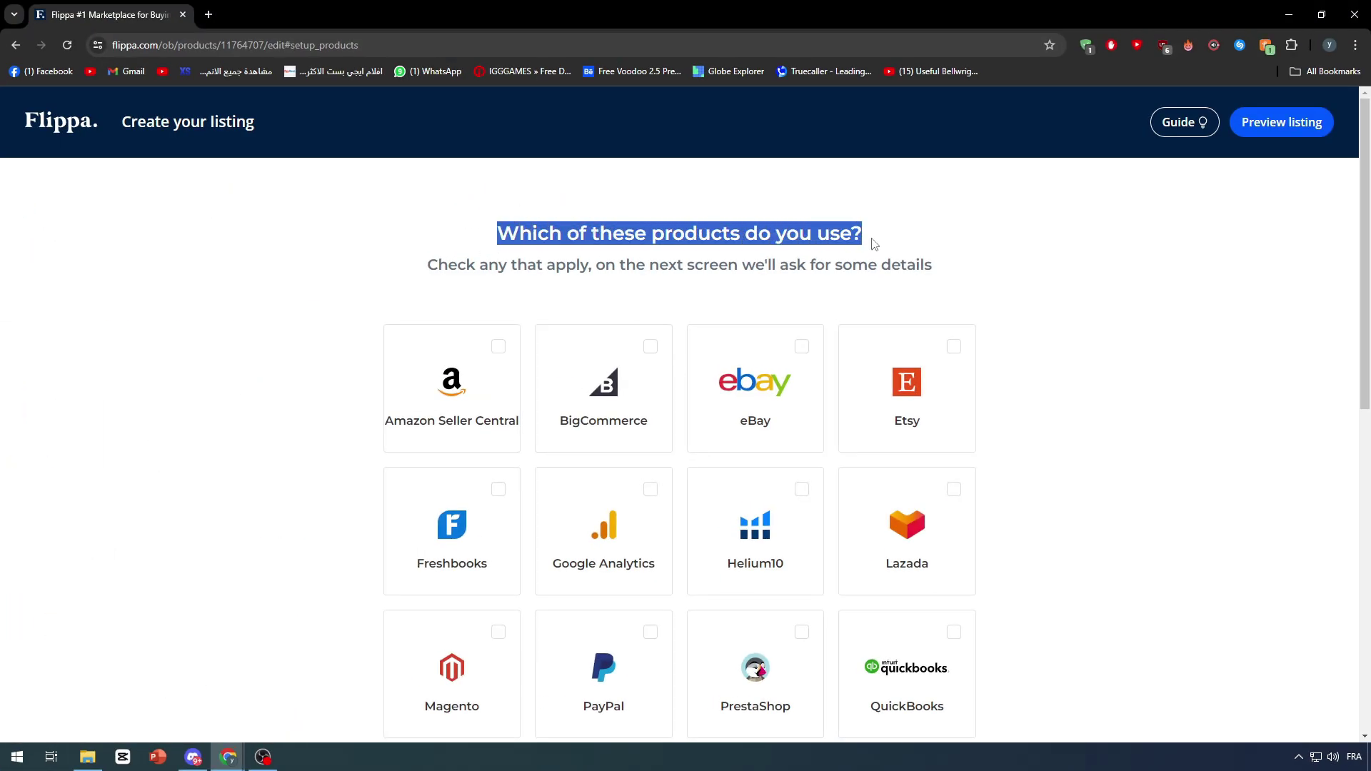
pyautogui.scroll(-5, 874, 244)
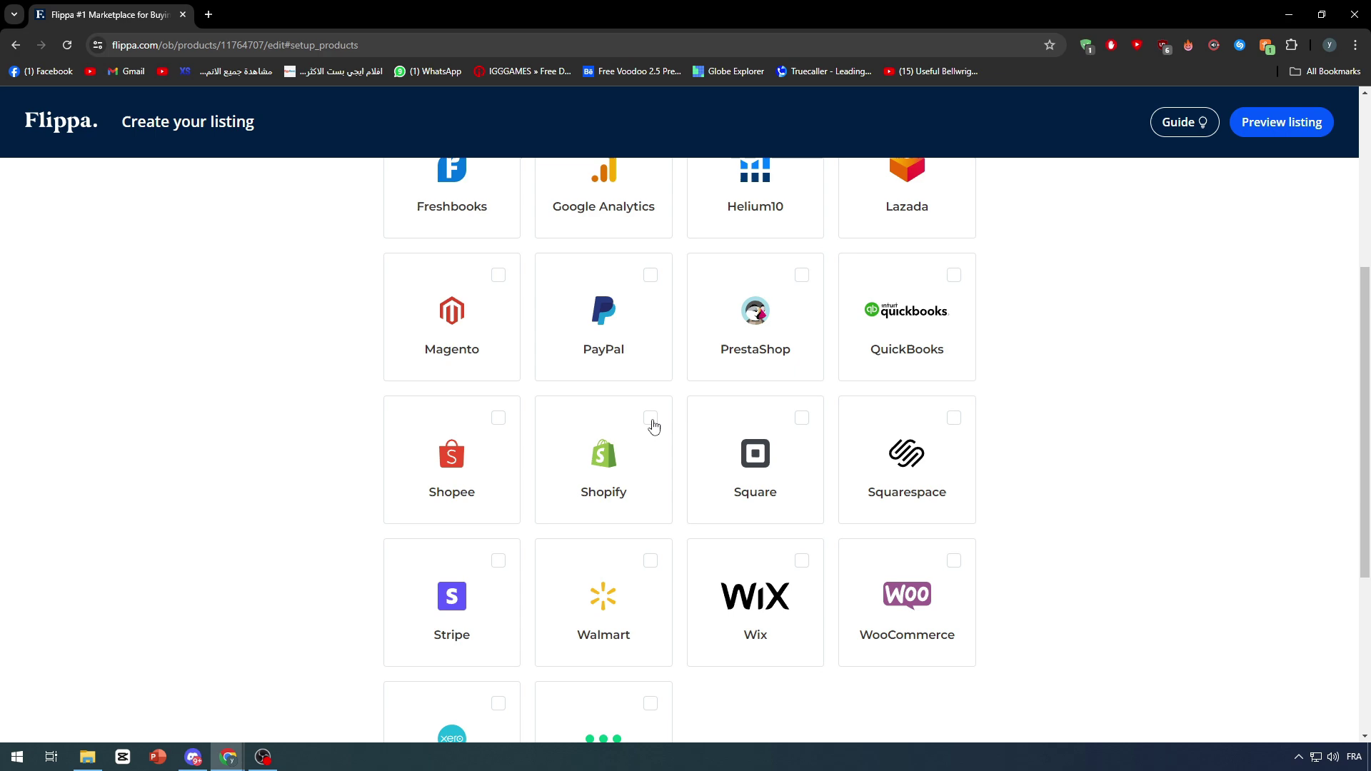
pyautogui.click(651, 419)
pyautogui.scroll(-4, 1064, 328)
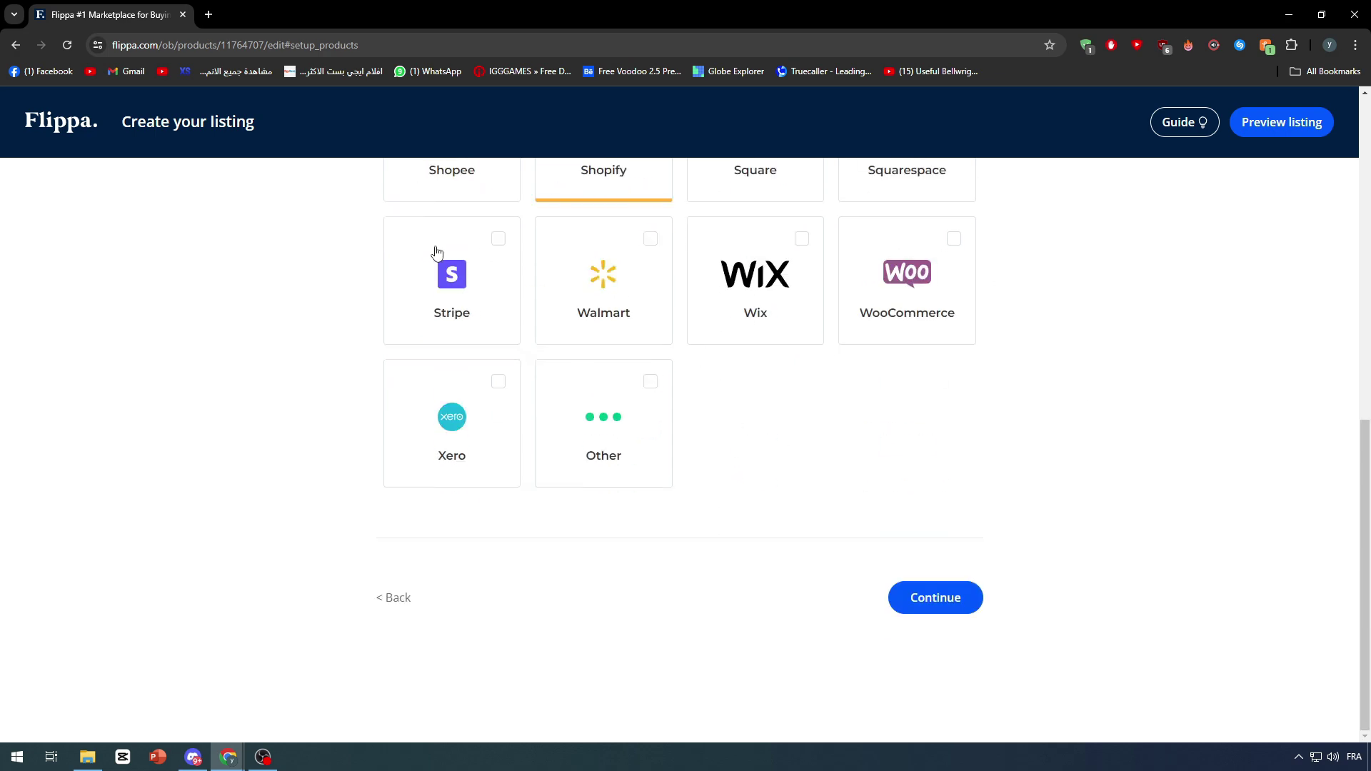
pyautogui.scroll(5, 1077, 393)
pyautogui.scroll(1, 237, 268)
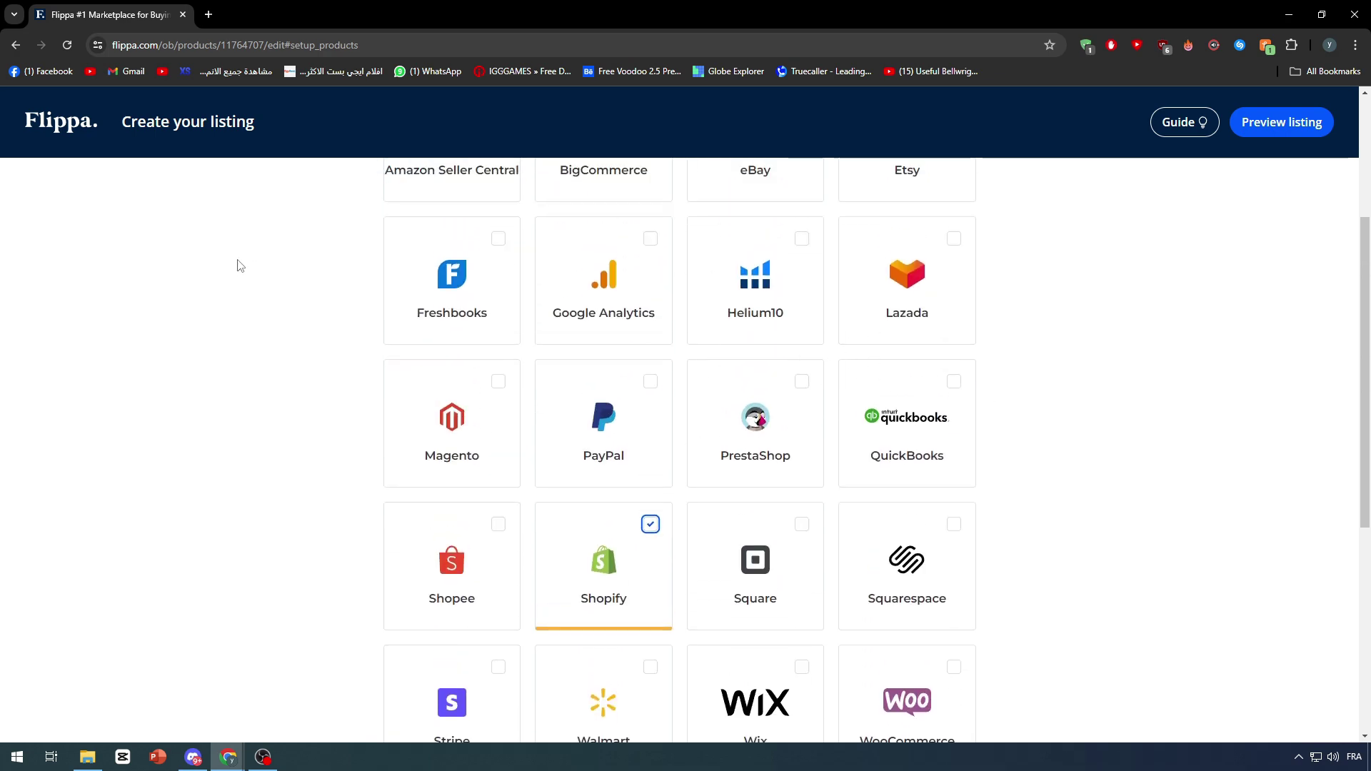
pyautogui.scroll(-6, 1032, 297)
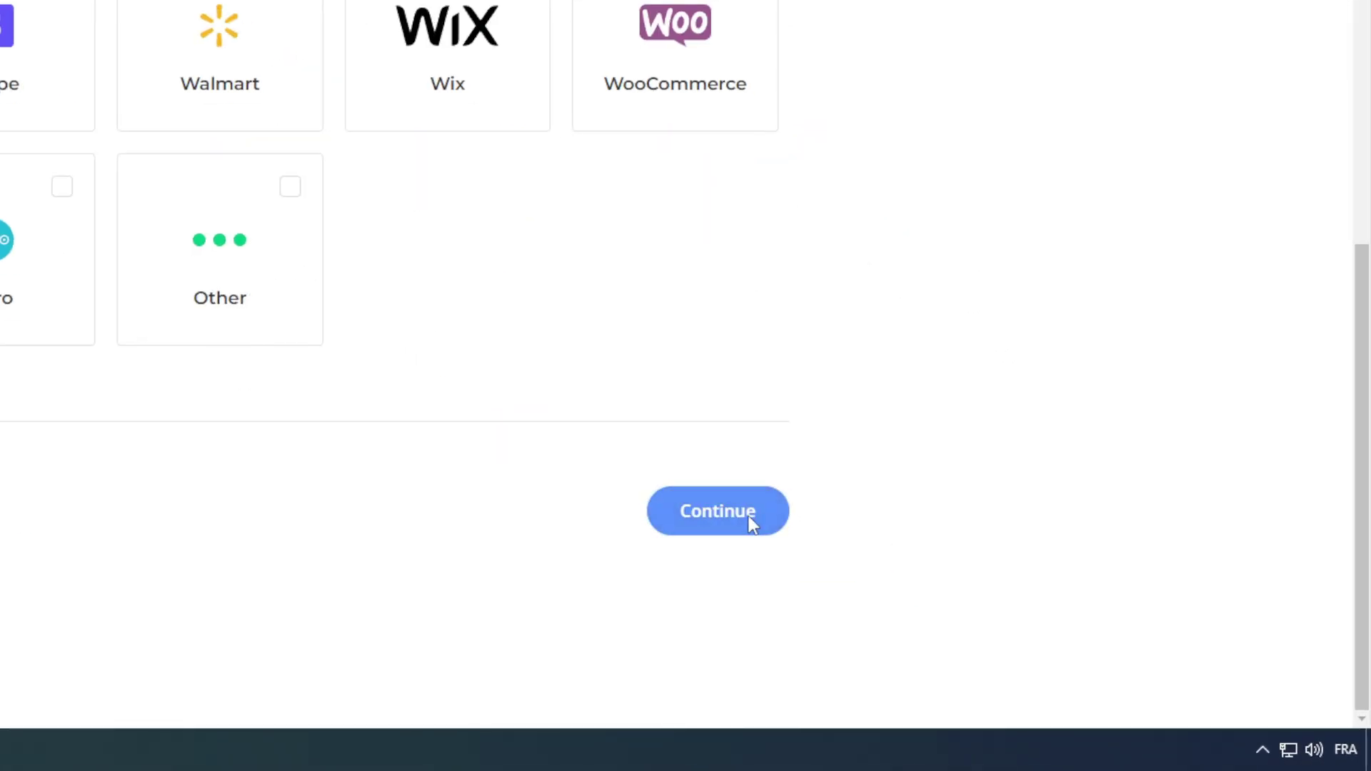
pyautogui.click(752, 525)
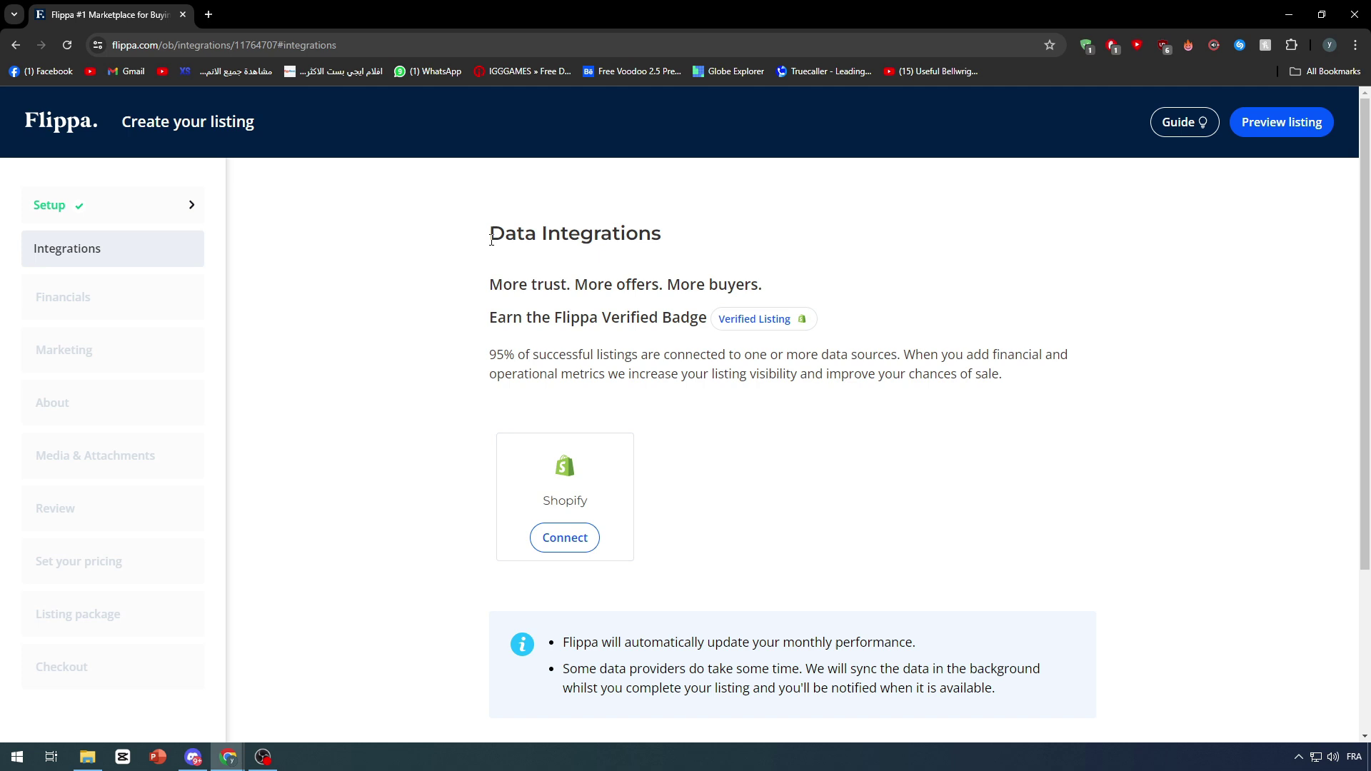
# Step: Continue past Data Integrations without connecting Shopify
pyautogui.moveTo(490, 235); pyautogui.dragTo(760, 236)
pyautogui.click(761, 237)
pyautogui.scroll(-3, 771, 305)
pyautogui.scroll(3, 703, 357)
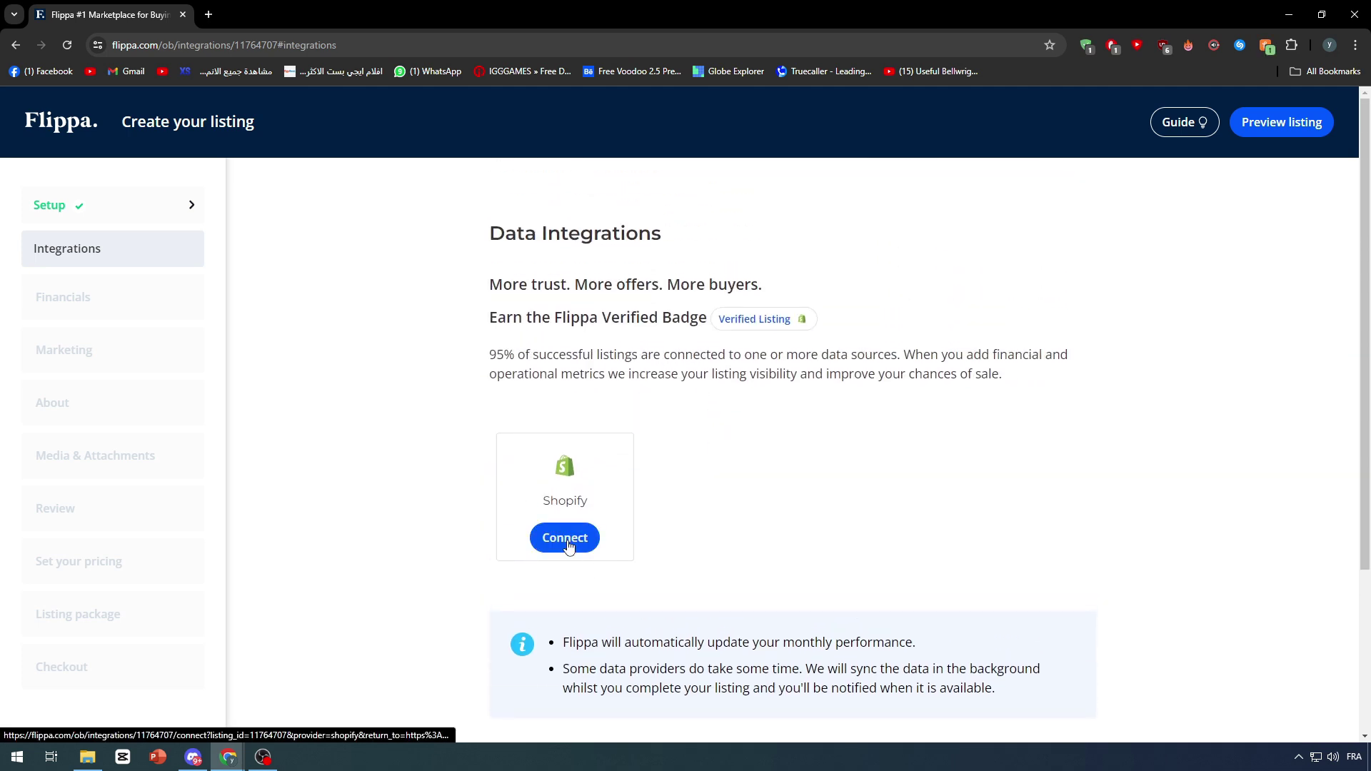
pyautogui.scroll(-3, 707, 431)
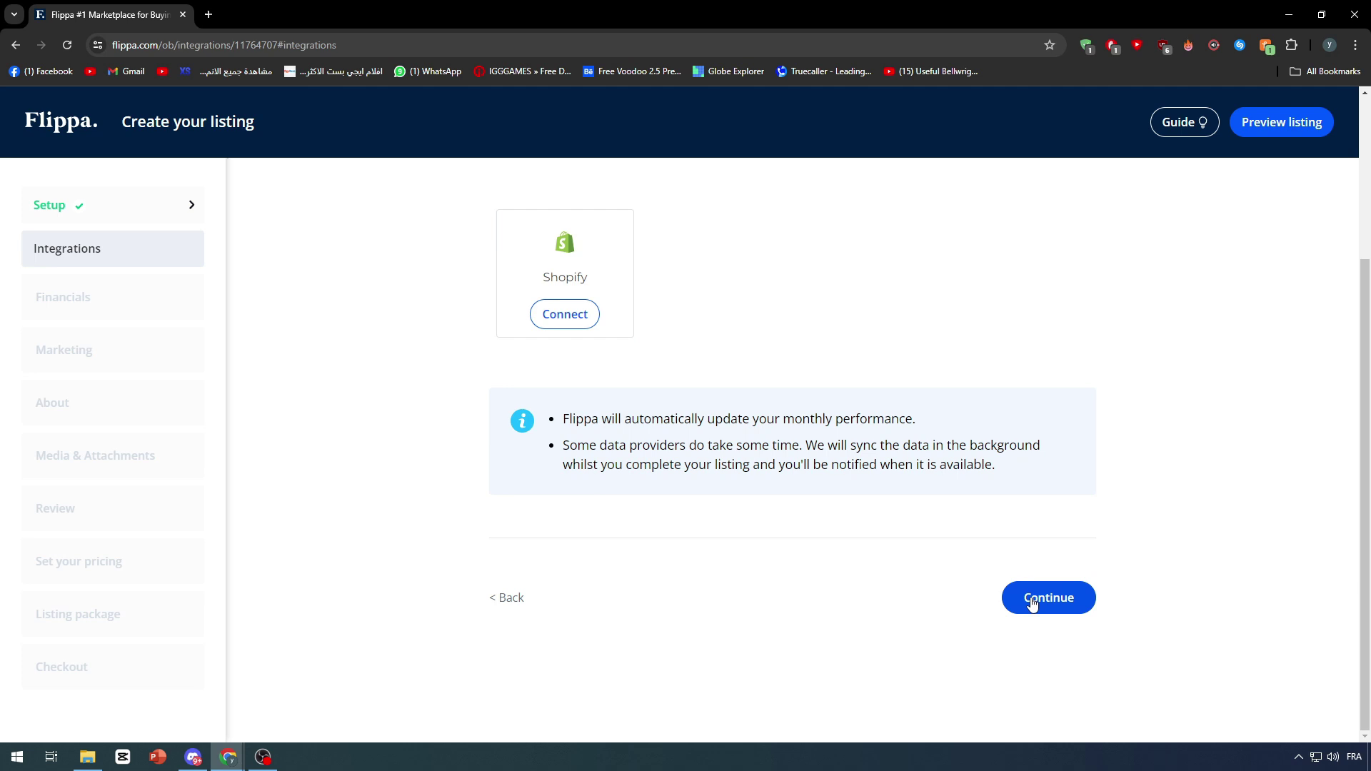
pyautogui.click(1033, 603)
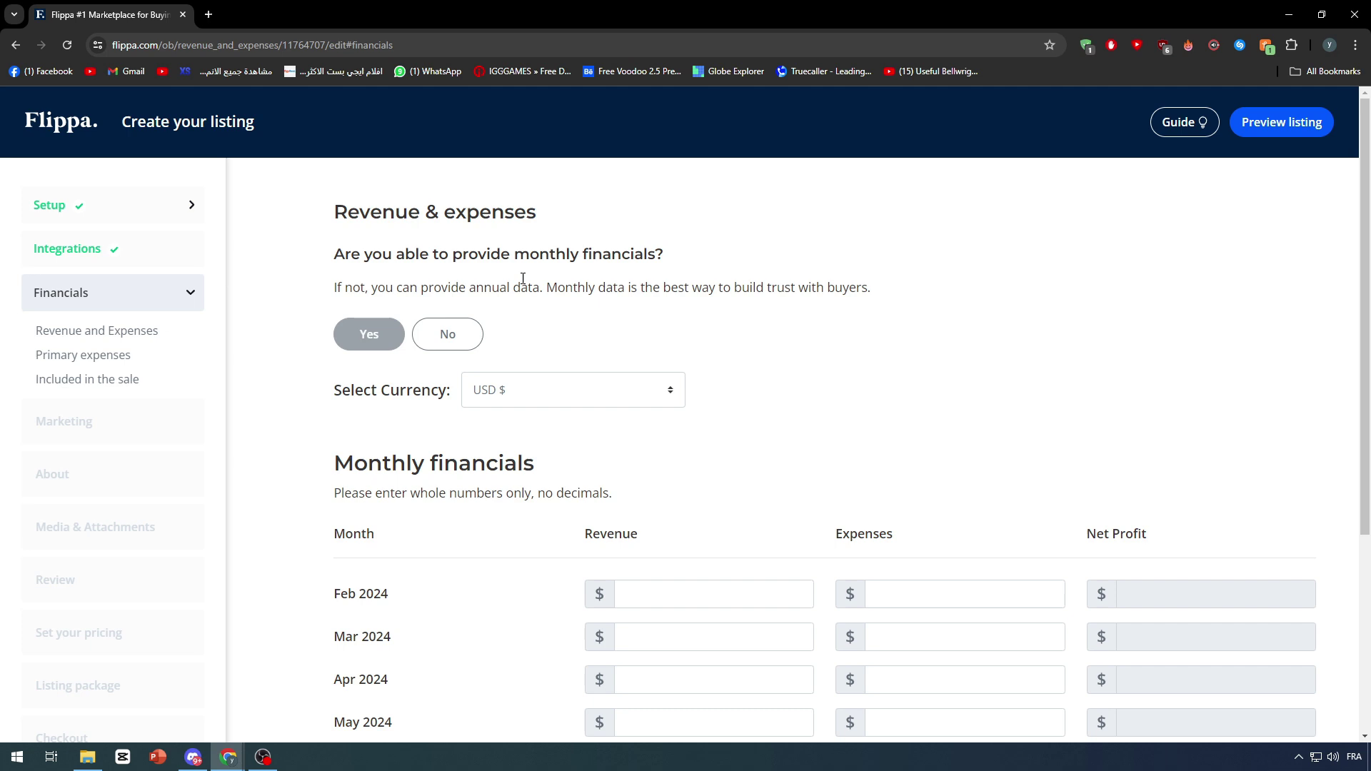
# Step: Enter annual costs of 12000 against 30000 revenue, giving 18000 net profit, and continue
pyautogui.moveTo(325, 254); pyautogui.dragTo(715, 289)
pyautogui.click(719, 270)
pyautogui.scroll(-4, 603, 353)
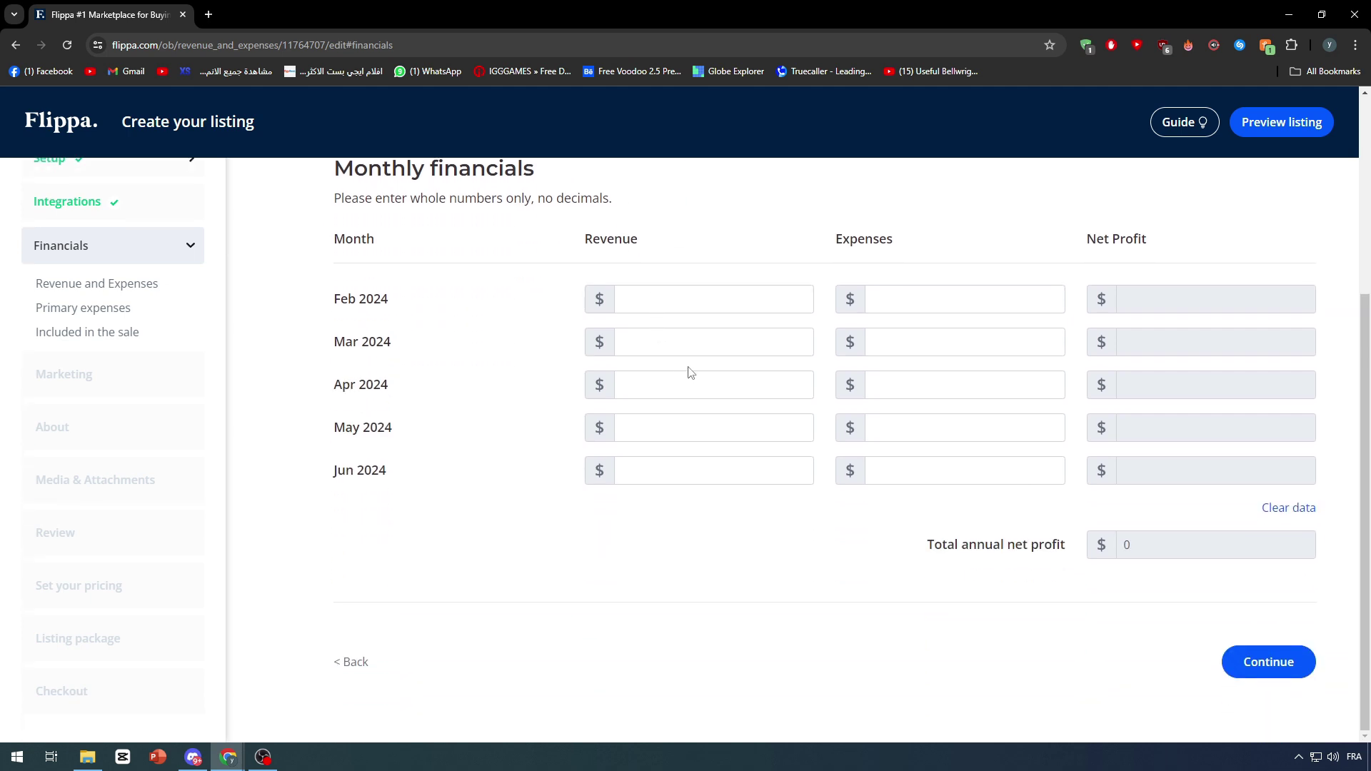
pyautogui.scroll(1, 564, 298)
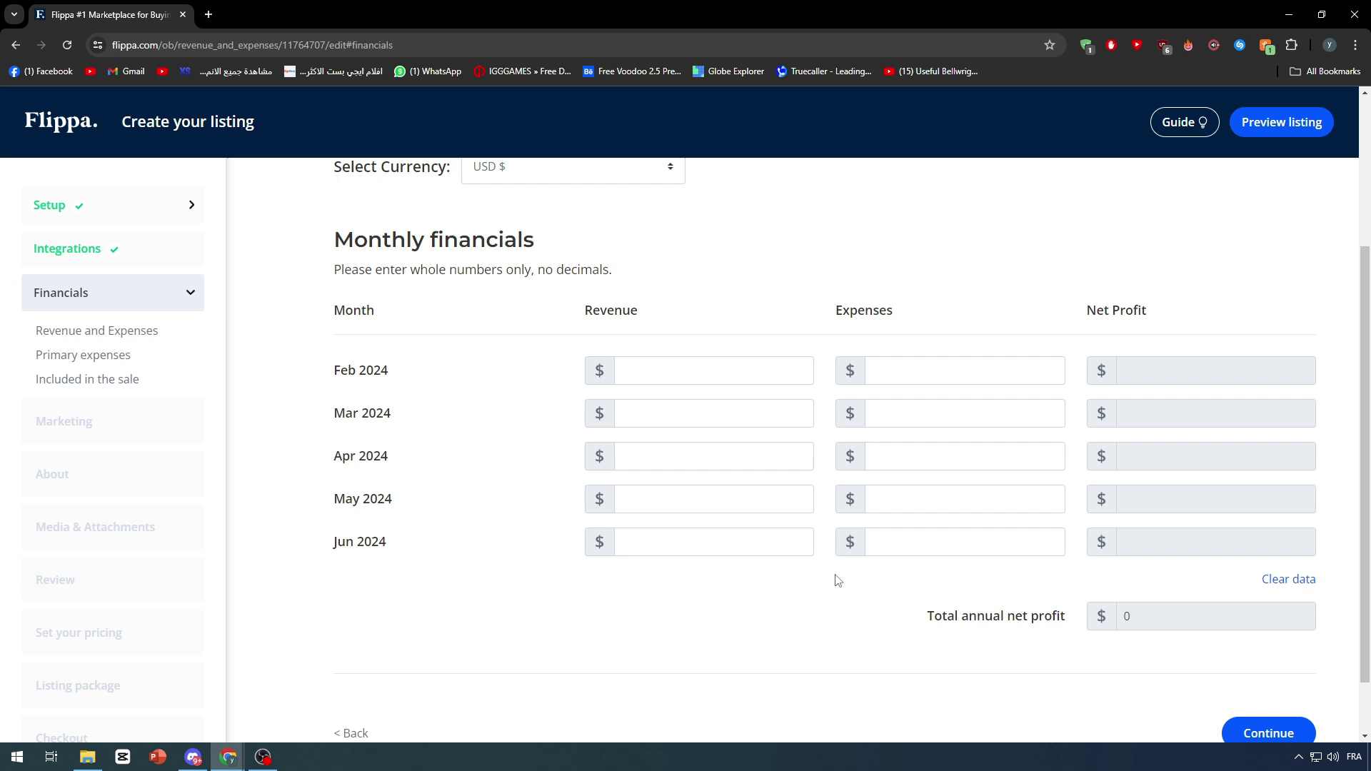
pyautogui.scroll(3, 790, 585)
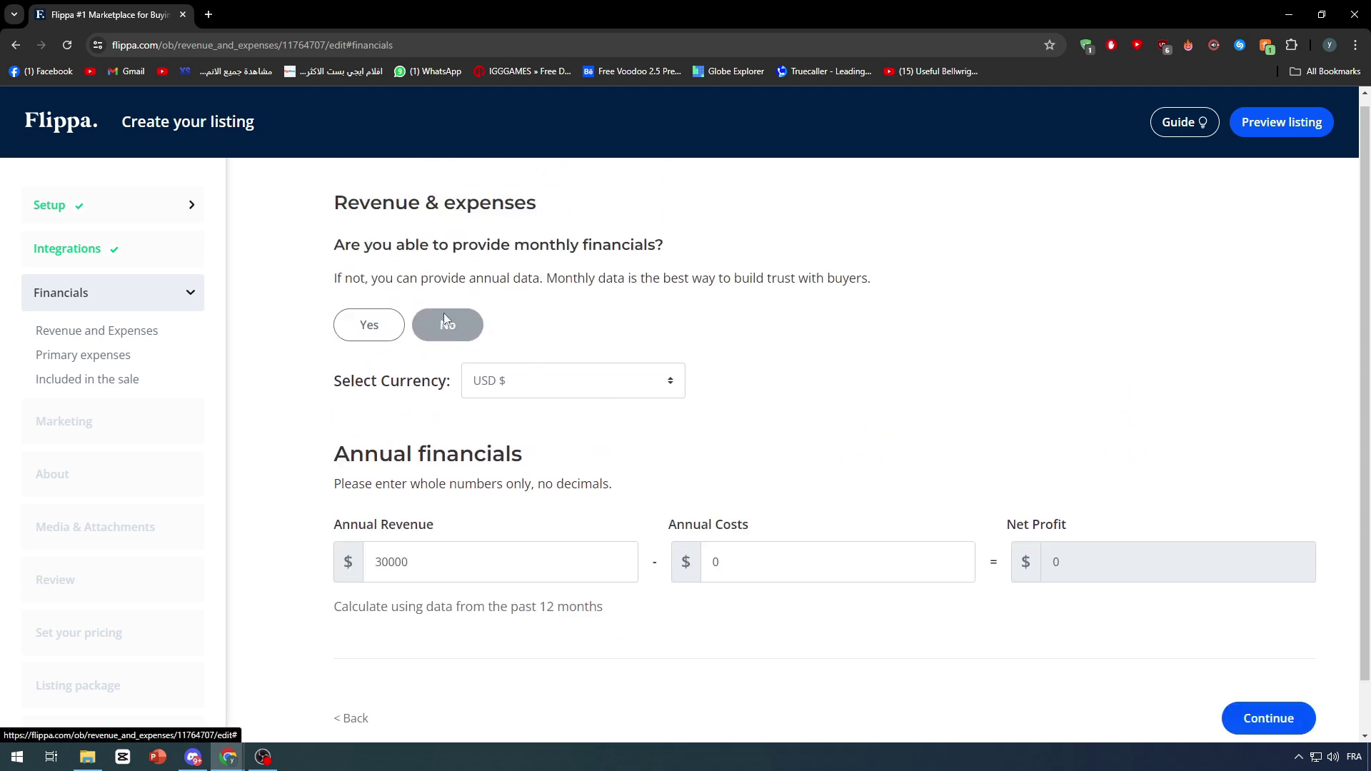
pyautogui.click(808, 564)
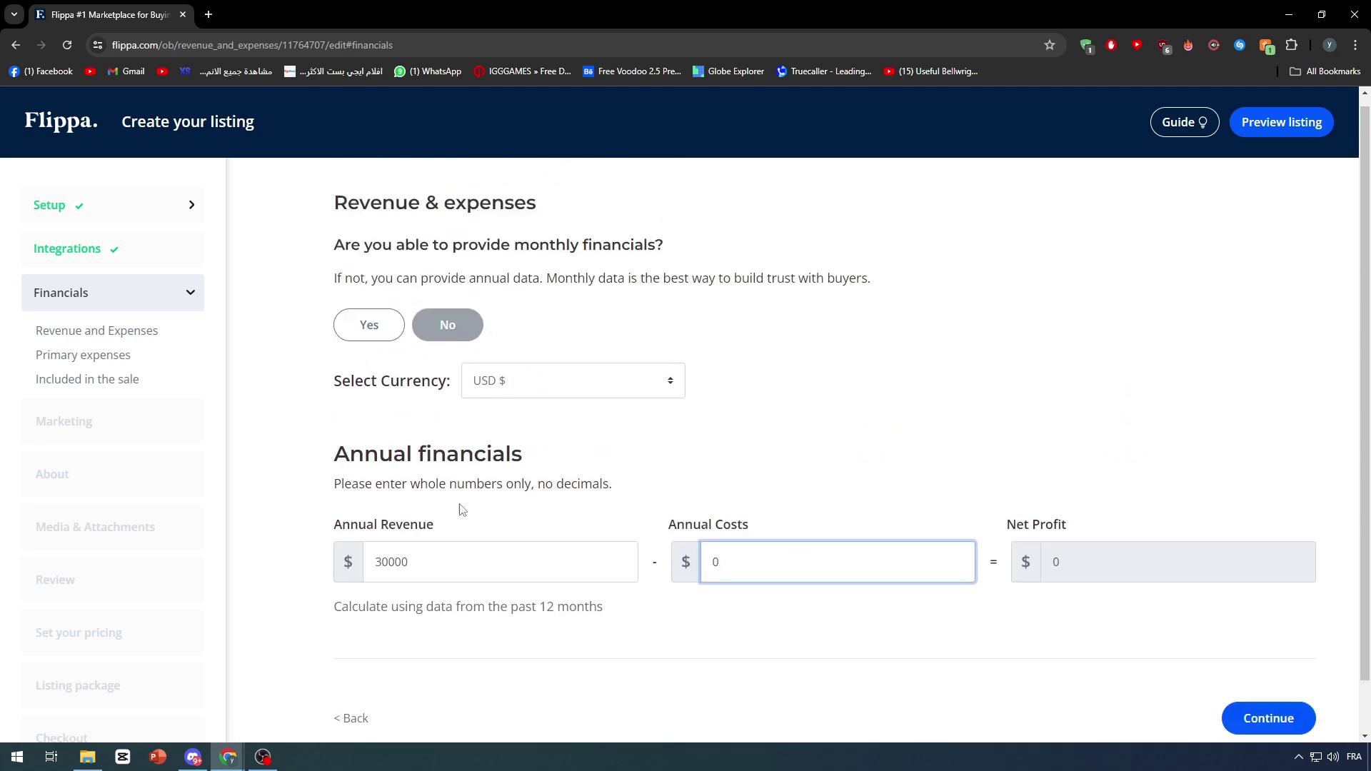
pyautogui.click(328, 520)
pyautogui.moveTo(350, 525); pyautogui.dragTo(471, 530)
pyautogui.click(473, 530)
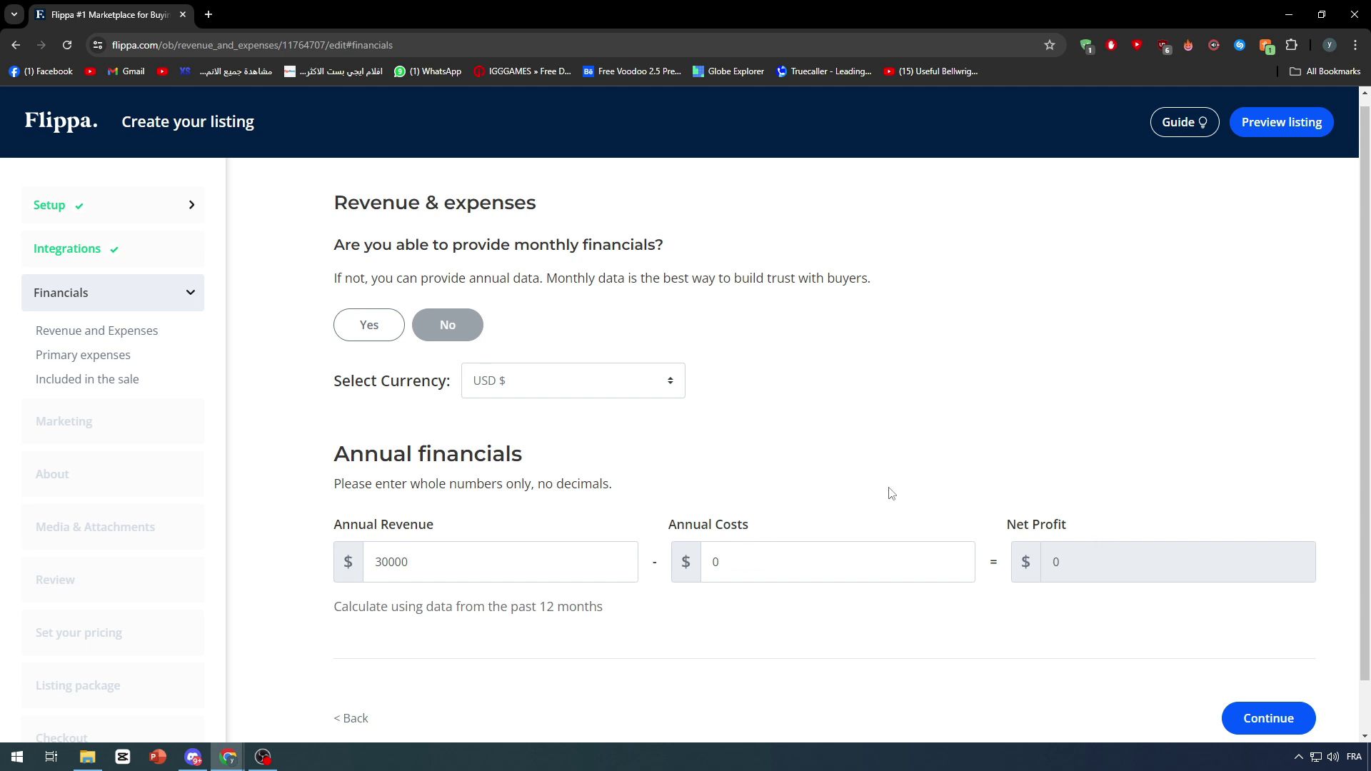
pyautogui.click(753, 576)
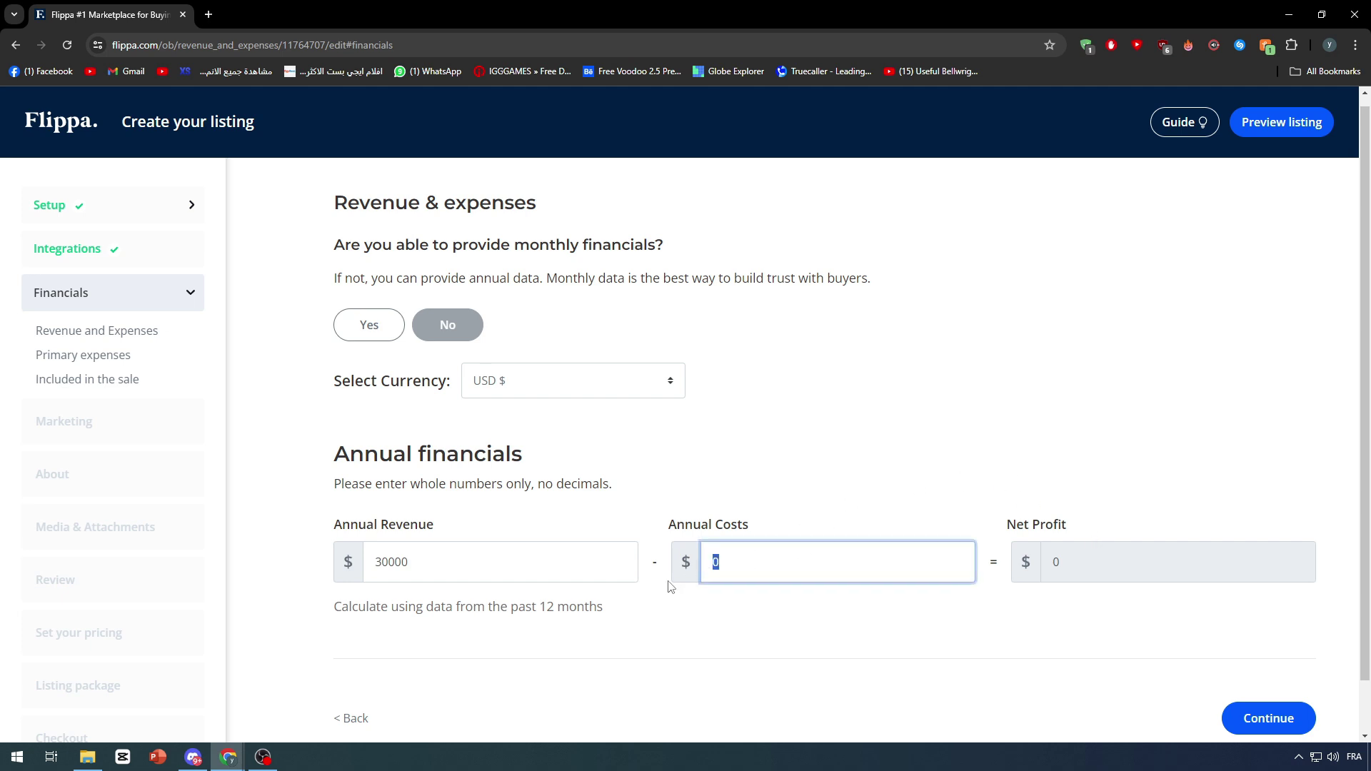
pyautogui.write('120000')
pyautogui.click(872, 569)
pyautogui.press('BackSpace')
pyautogui.click(883, 621)
pyautogui.click(1245, 711)
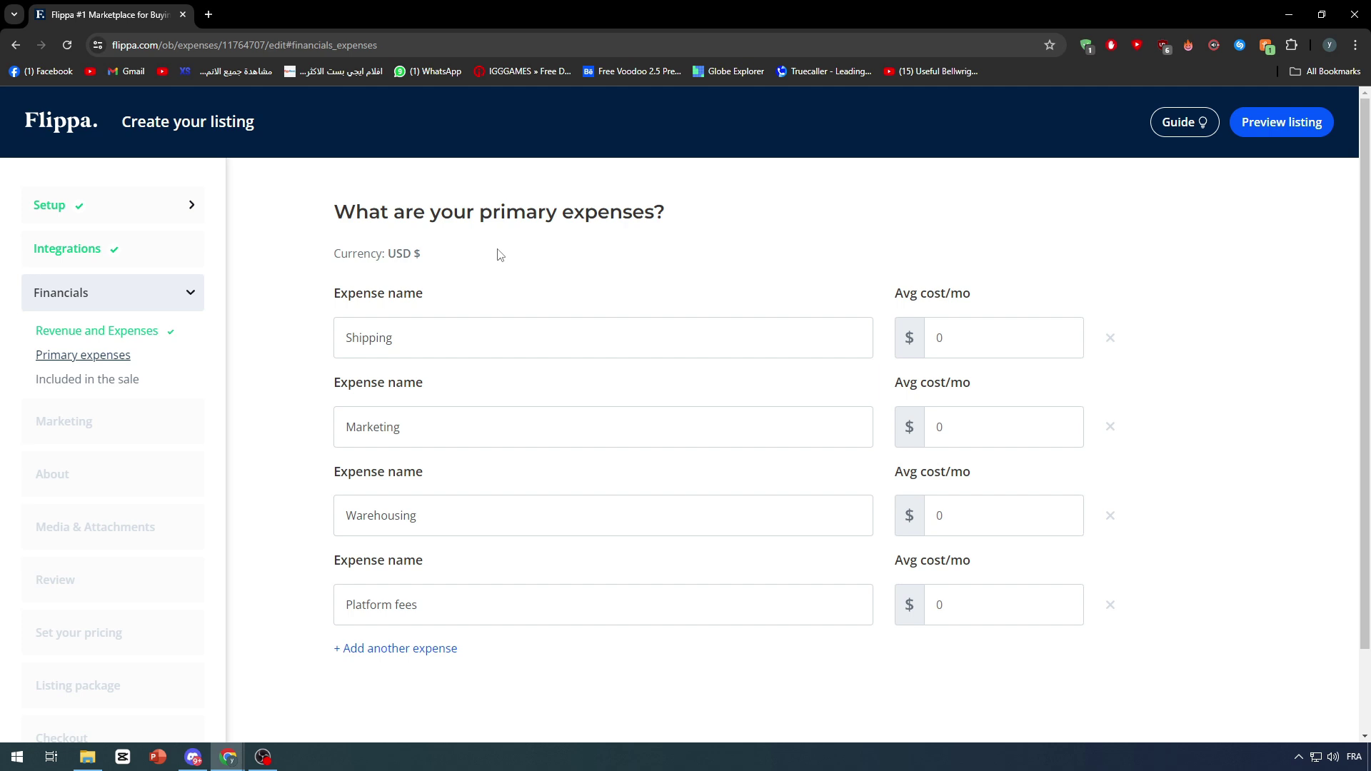
# Step: Add another blank expense row beneath the Platform fees expense
pyautogui.scroll(-1, 332, 296)
pyautogui.scroll(1, 333, 295)
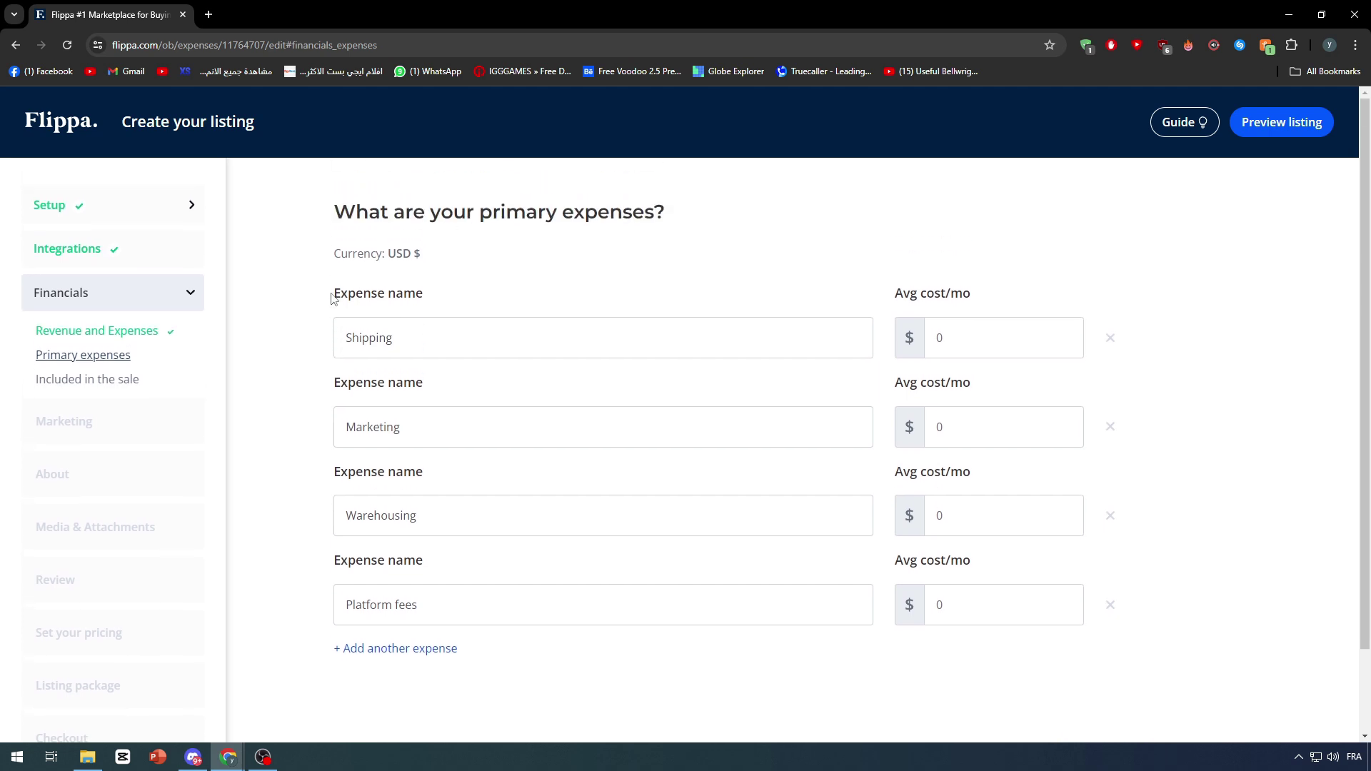
pyautogui.click(431, 651)
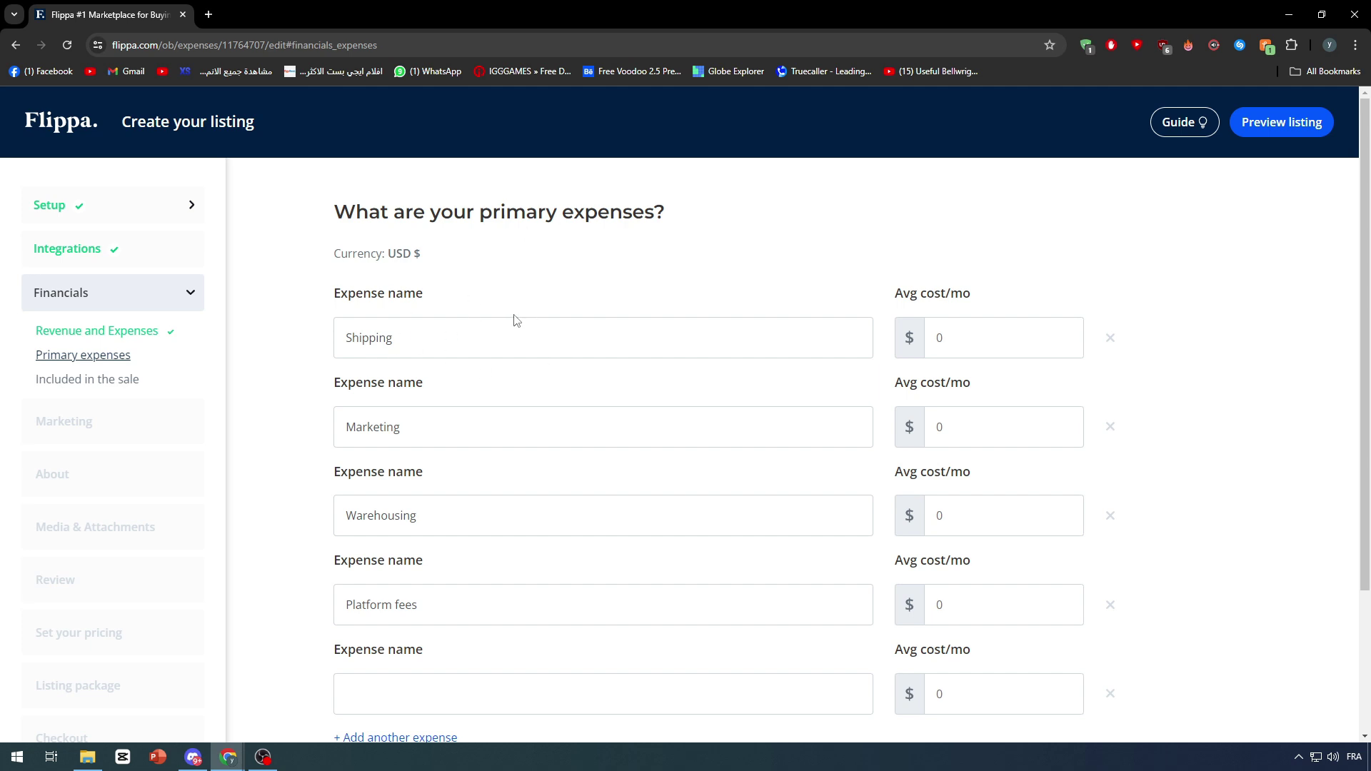
pyautogui.moveTo(348, 293); pyautogui.dragTo(448, 303)
# Step: Enter monthly expenses of 6 for Shipping and 5 for Marketing
pyautogui.click(446, 303)
pyautogui.moveTo(392, 338); pyautogui.dragTo(313, 341)
pyautogui.click(321, 345)
pyautogui.click(912, 342)
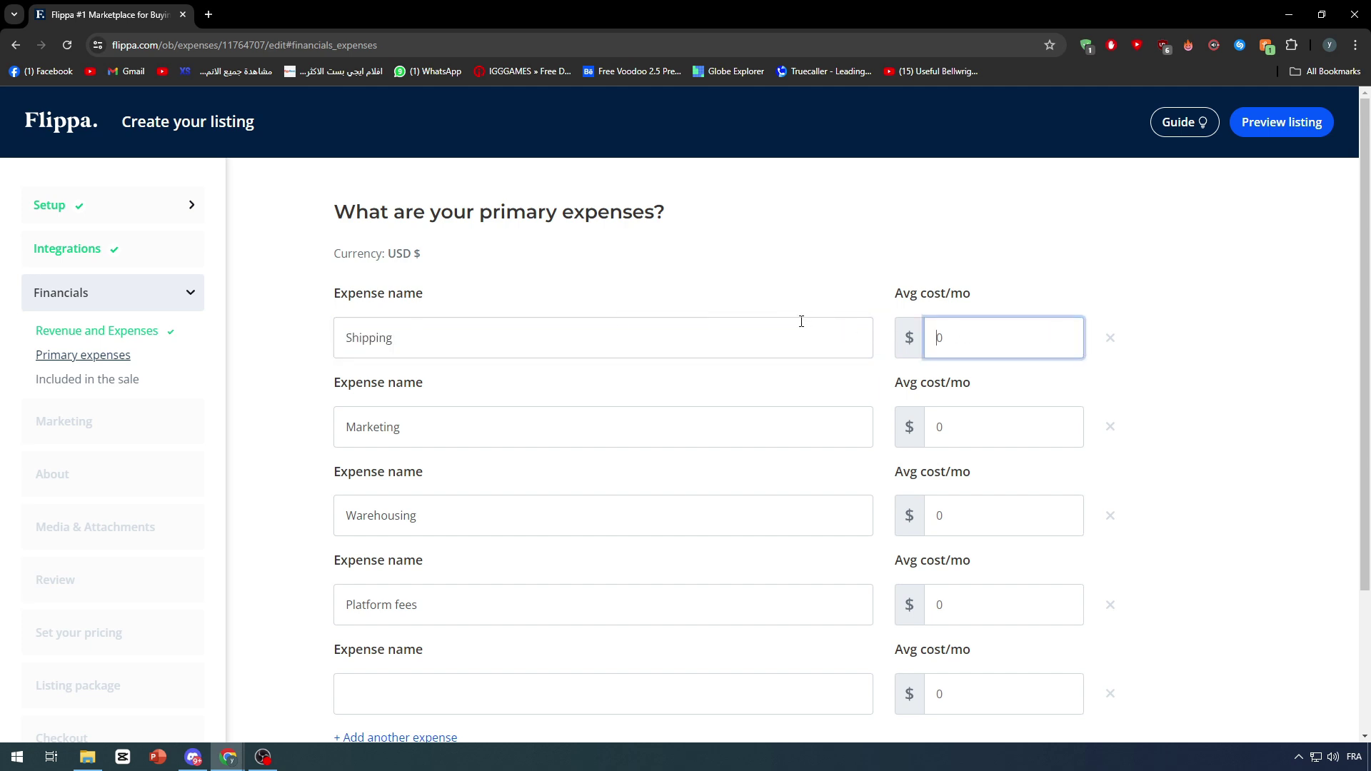
pyautogui.write('6')
pyautogui.click(733, 301)
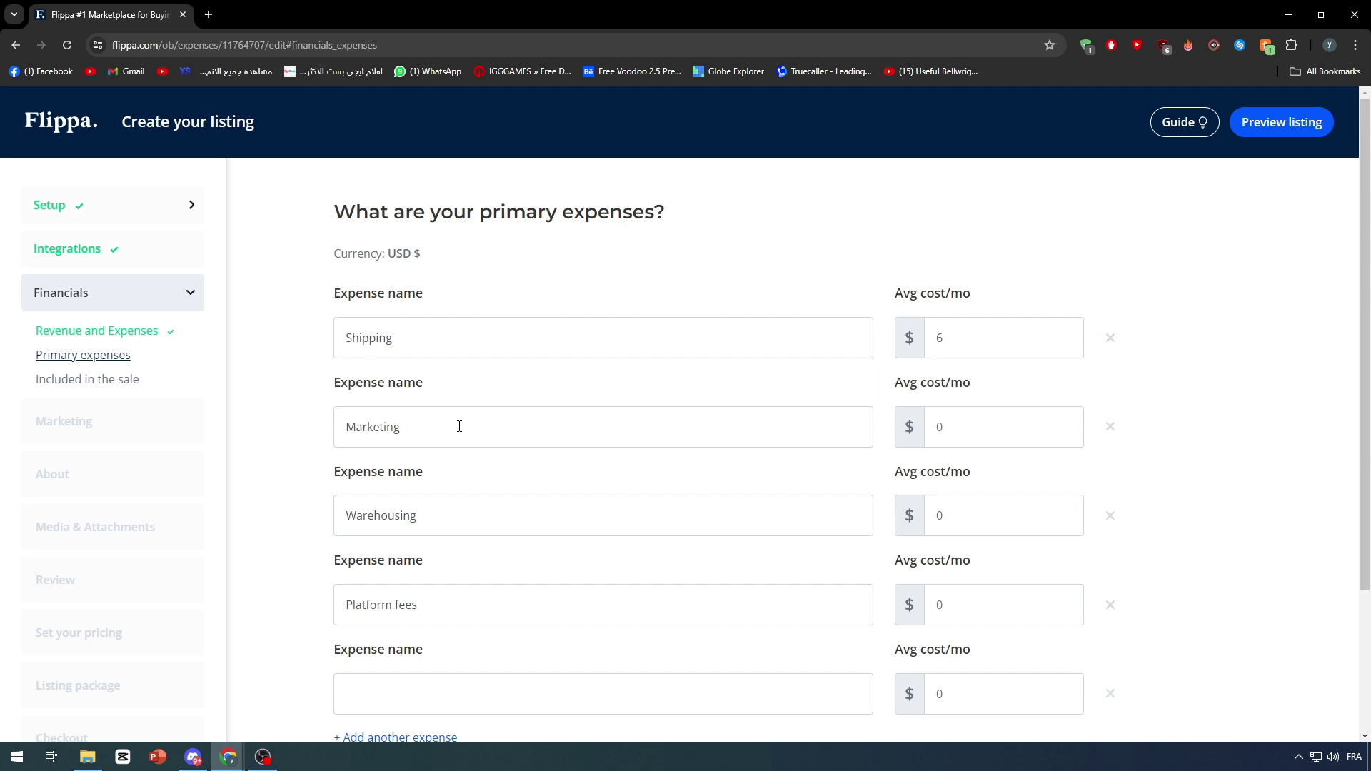
pyautogui.click(967, 419)
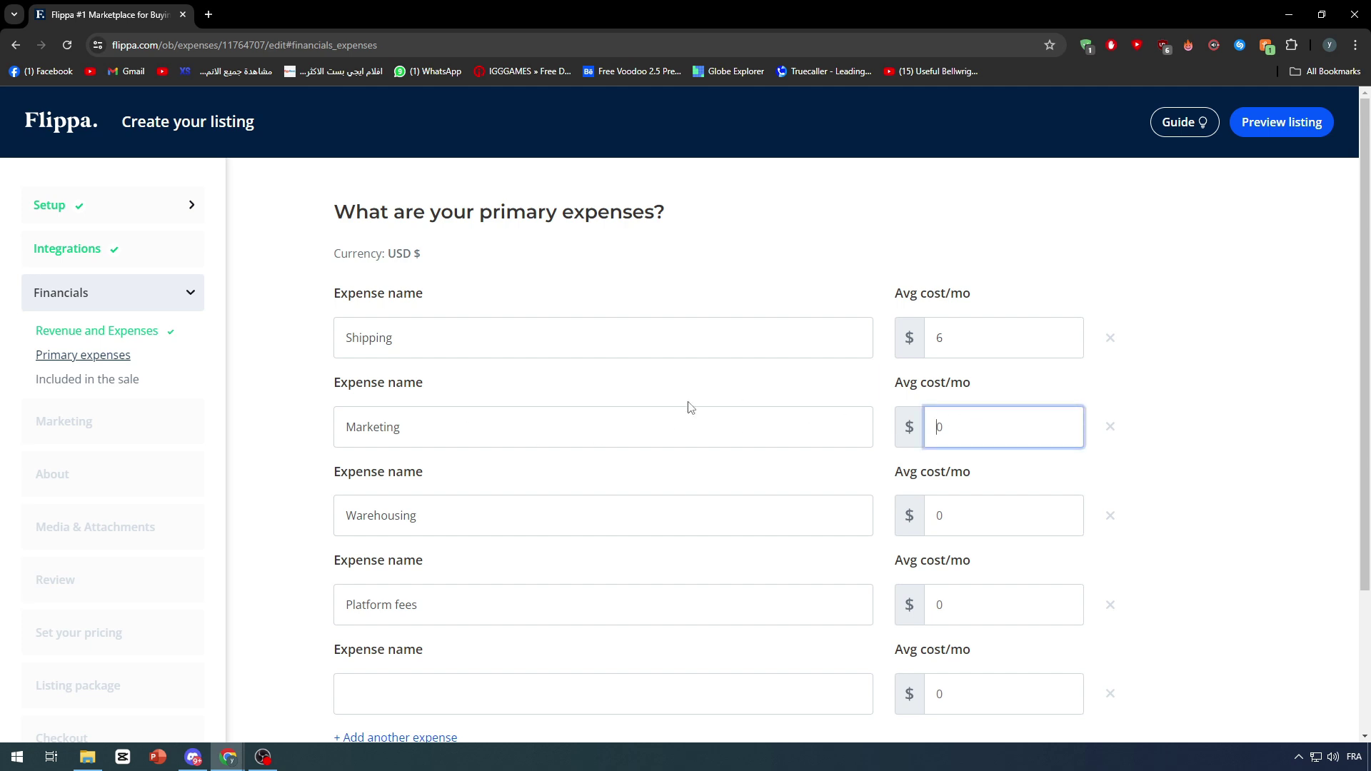
pyautogui.write('5')
pyautogui.click(1237, 380)
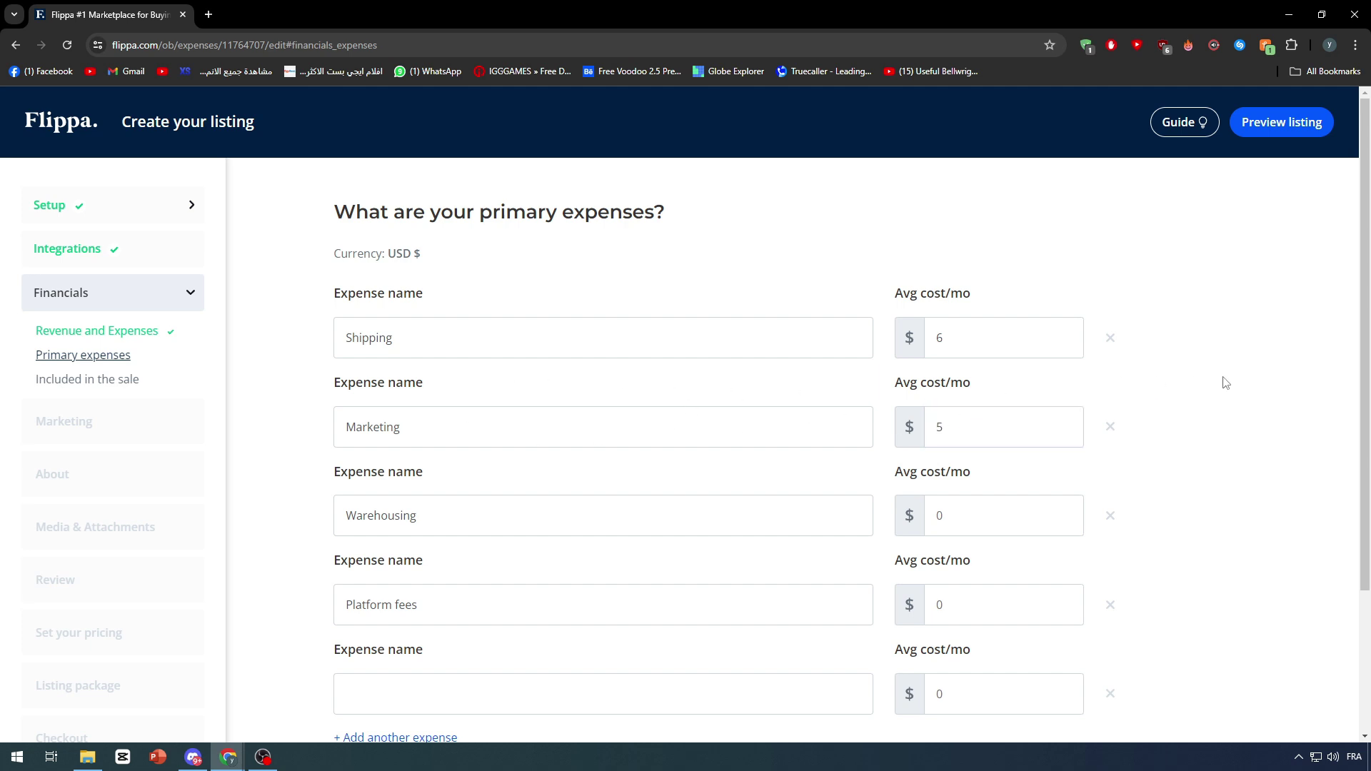
# Step: Set the Platform fees expense to 20 per month
pyautogui.scroll(-2, 515, 373)
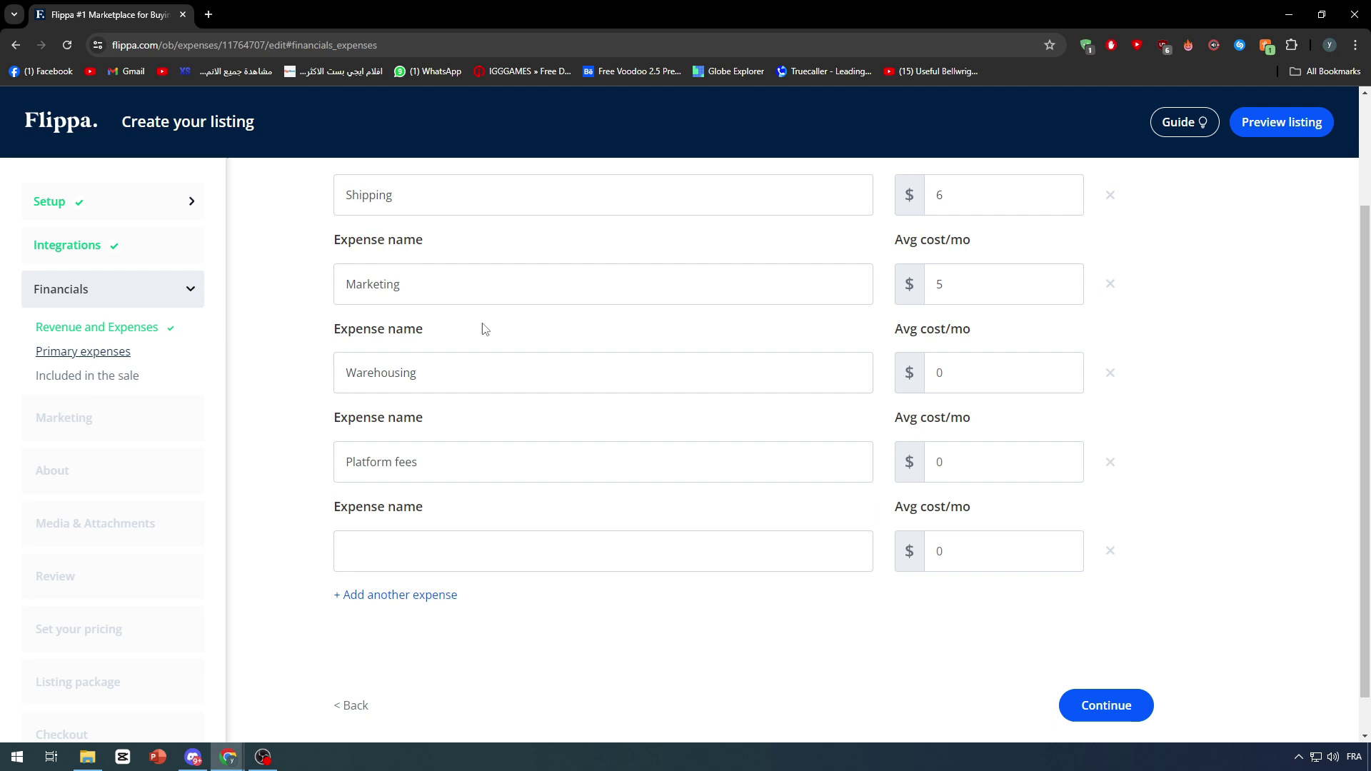
pyautogui.click(1003, 372)
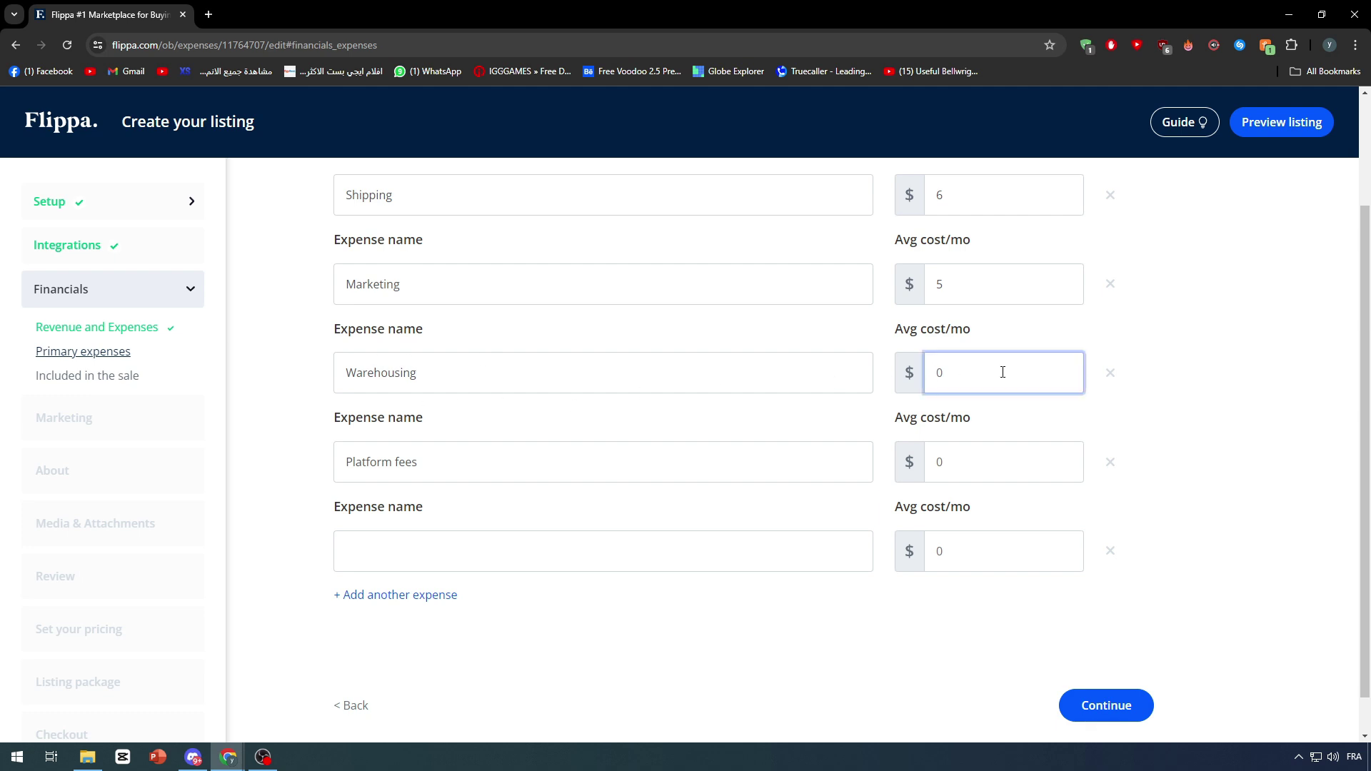
pyautogui.tripleClick(367, 421)
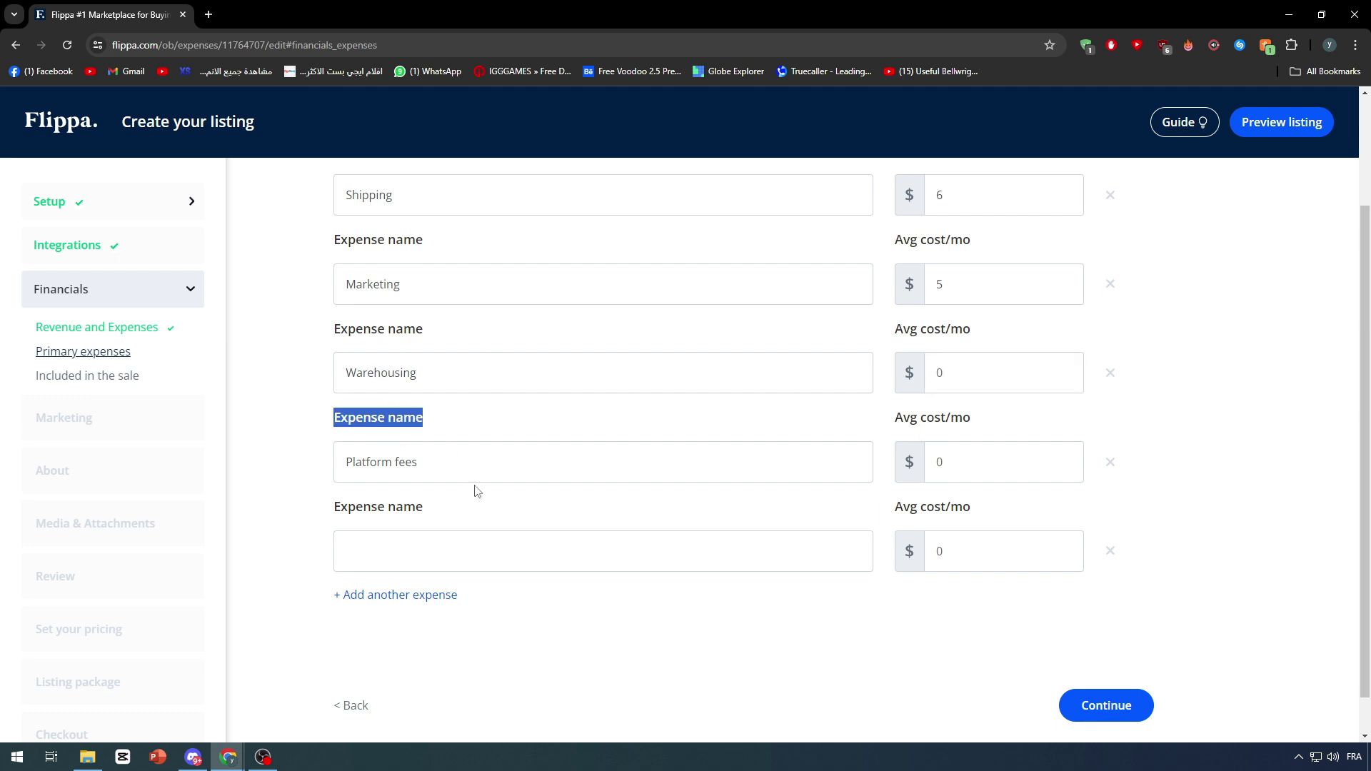
pyautogui.click(942, 463)
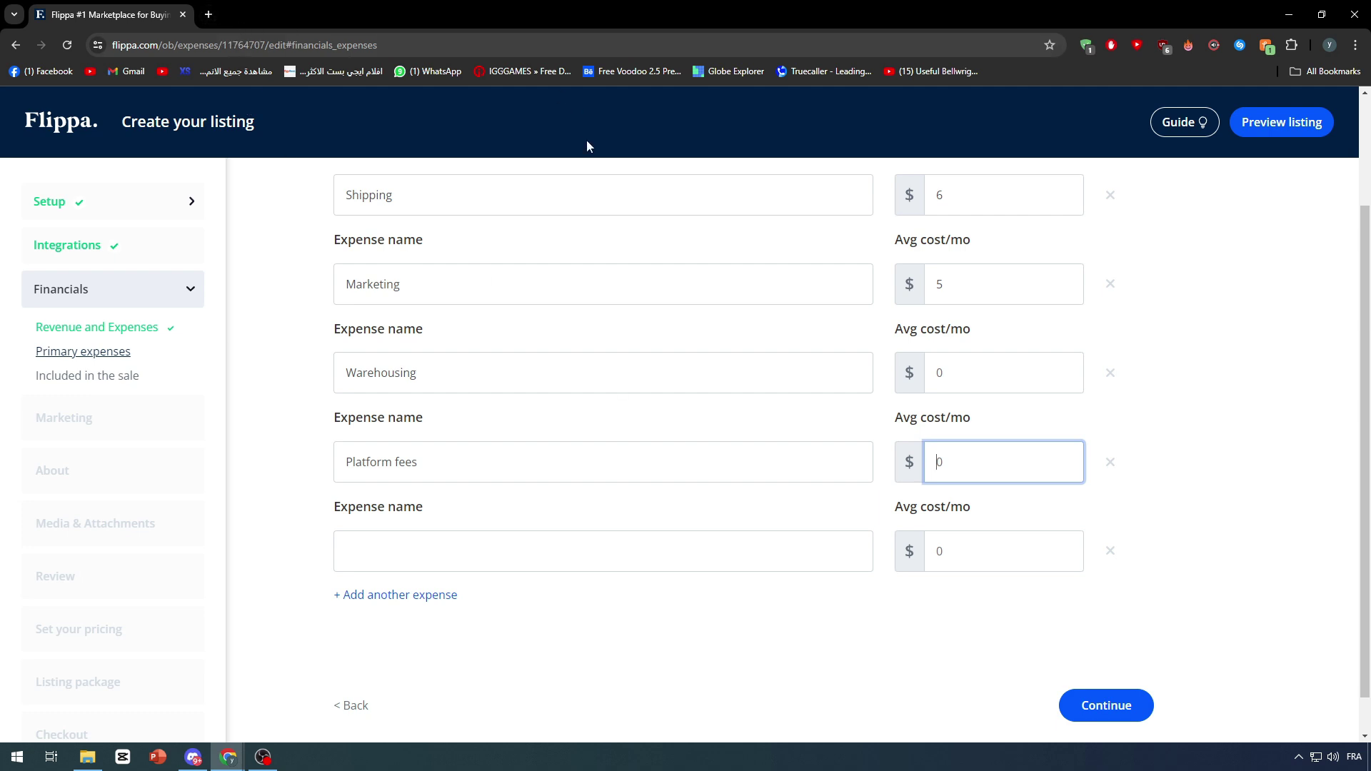
pyautogui.write('20')
pyautogui.click(1223, 386)
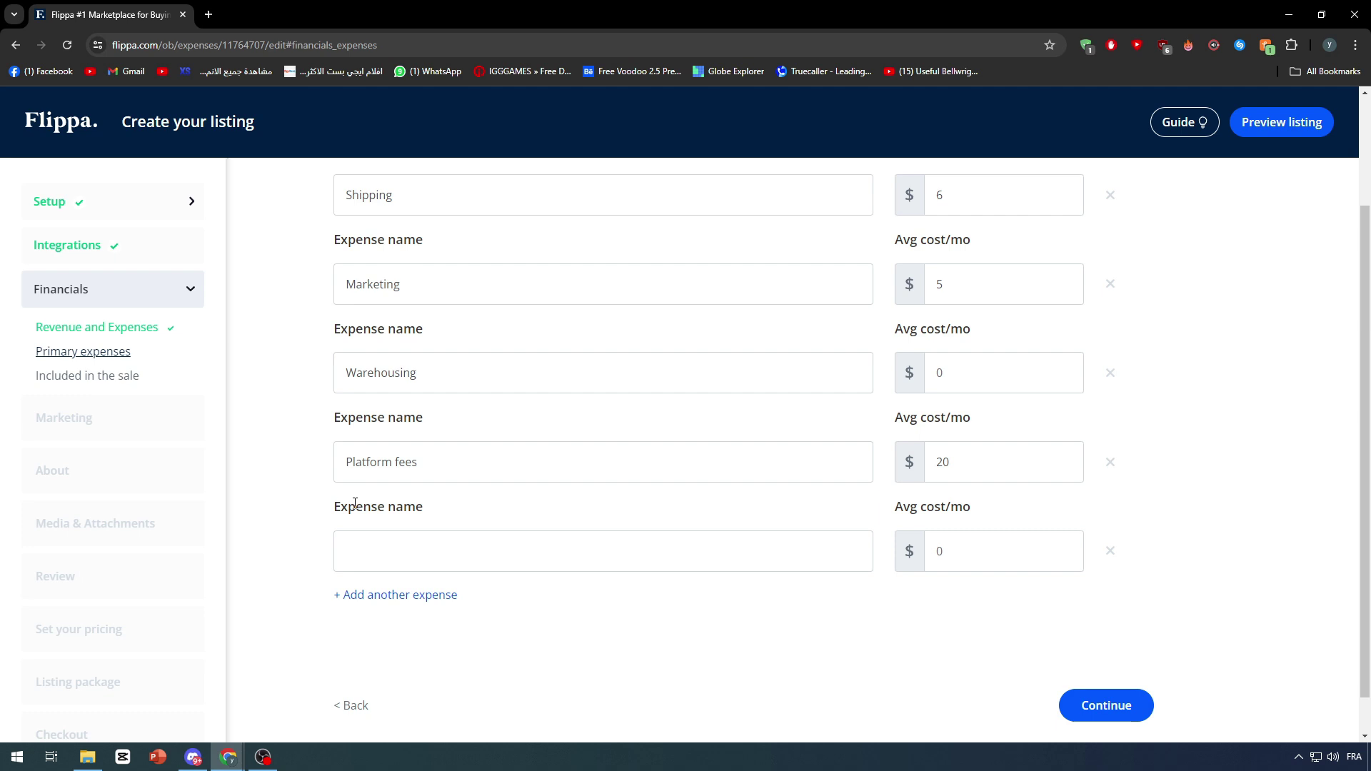
# Step: Name the fifth expense Product with a monthly cost of 4
pyautogui.moveTo(355, 505); pyautogui.dragTo(462, 498)
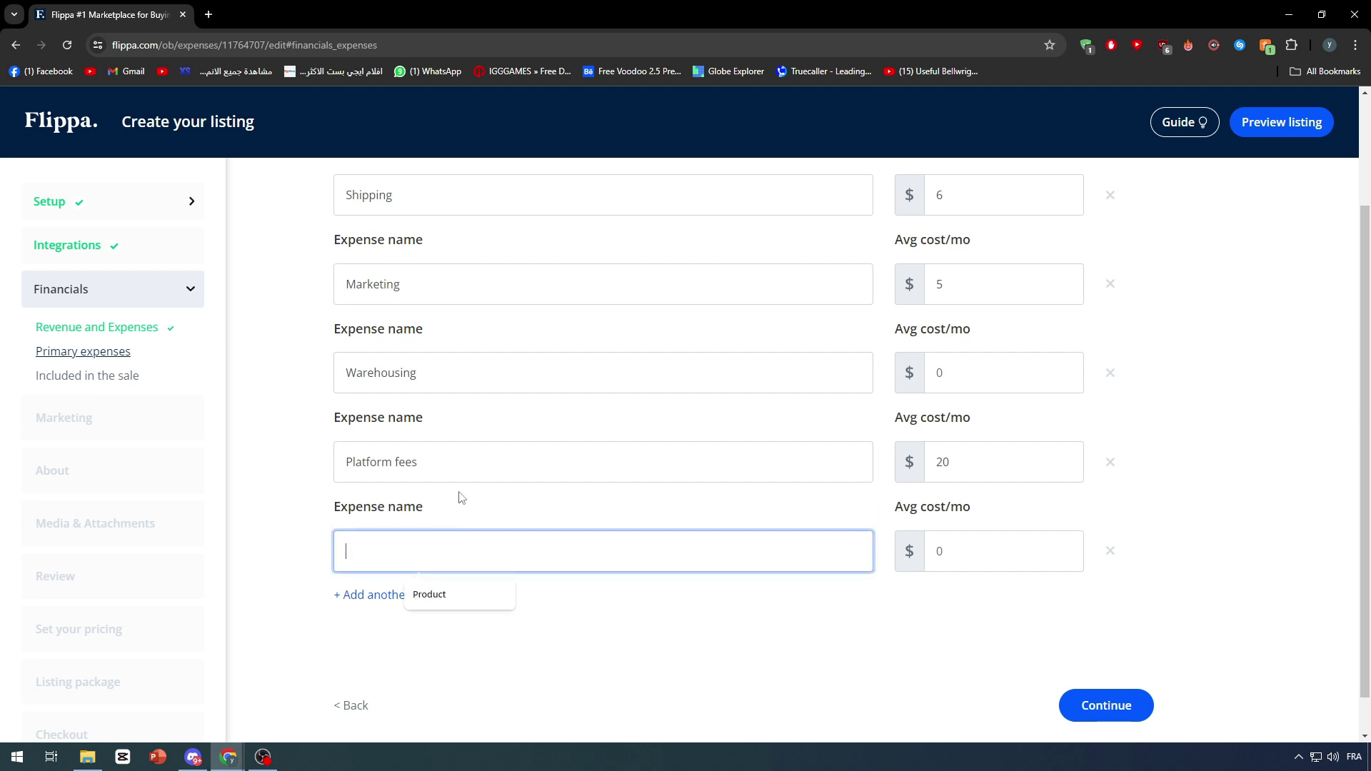
pyautogui.click(429, 595)
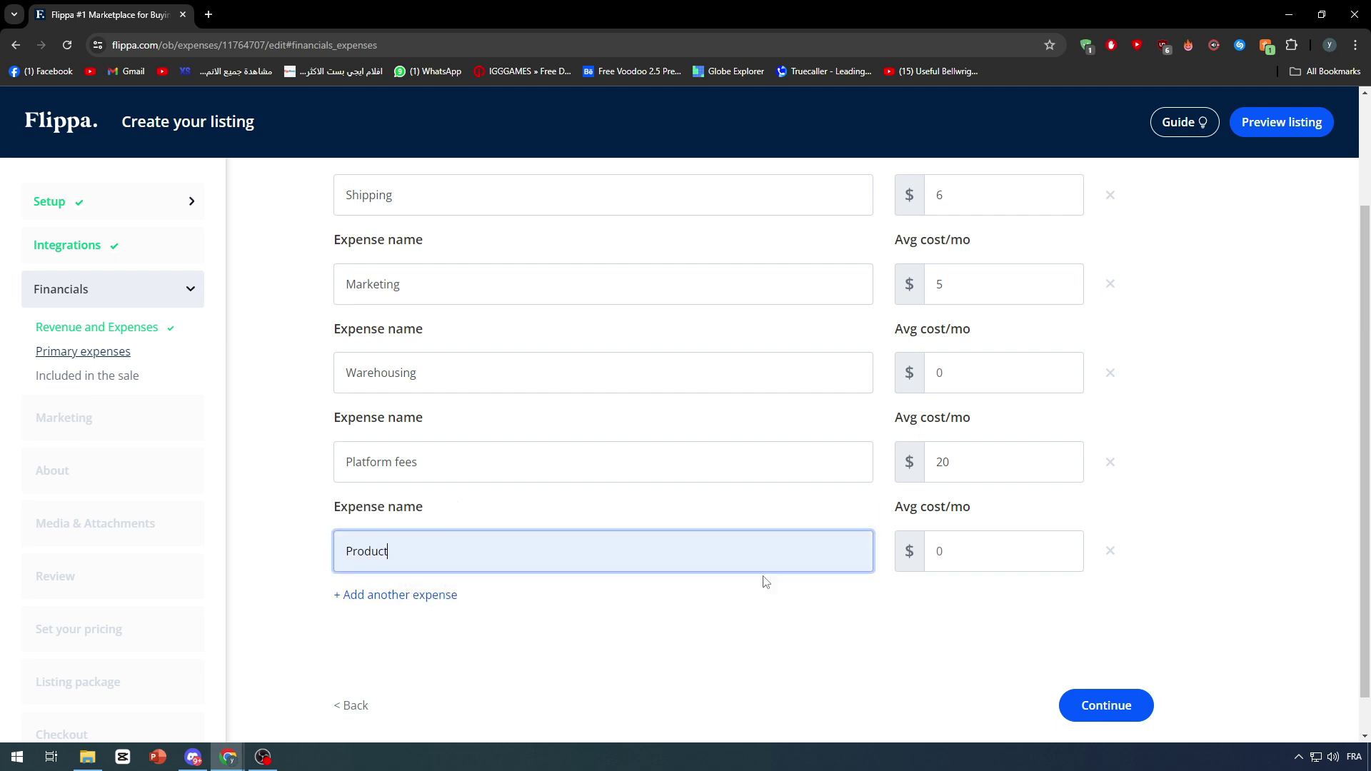
pyautogui.click(988, 548)
pyautogui.write('4')
# Step: Add a 'Domain name' expense at 20 per month and submit the expenses
pyautogui.click(864, 602)
pyautogui.scroll(-1, 572, 566)
pyautogui.scroll(3, 567, 560)
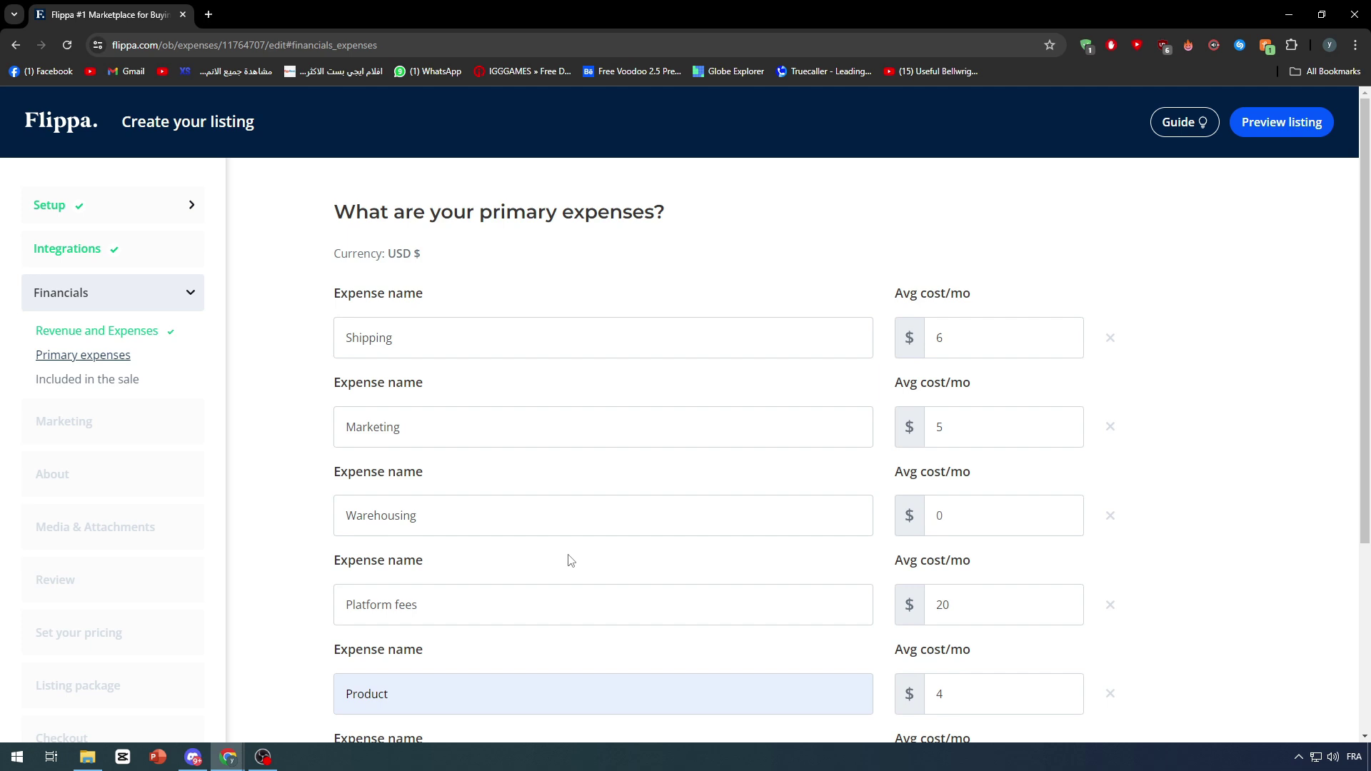
pyautogui.scroll(-1, 554, 337)
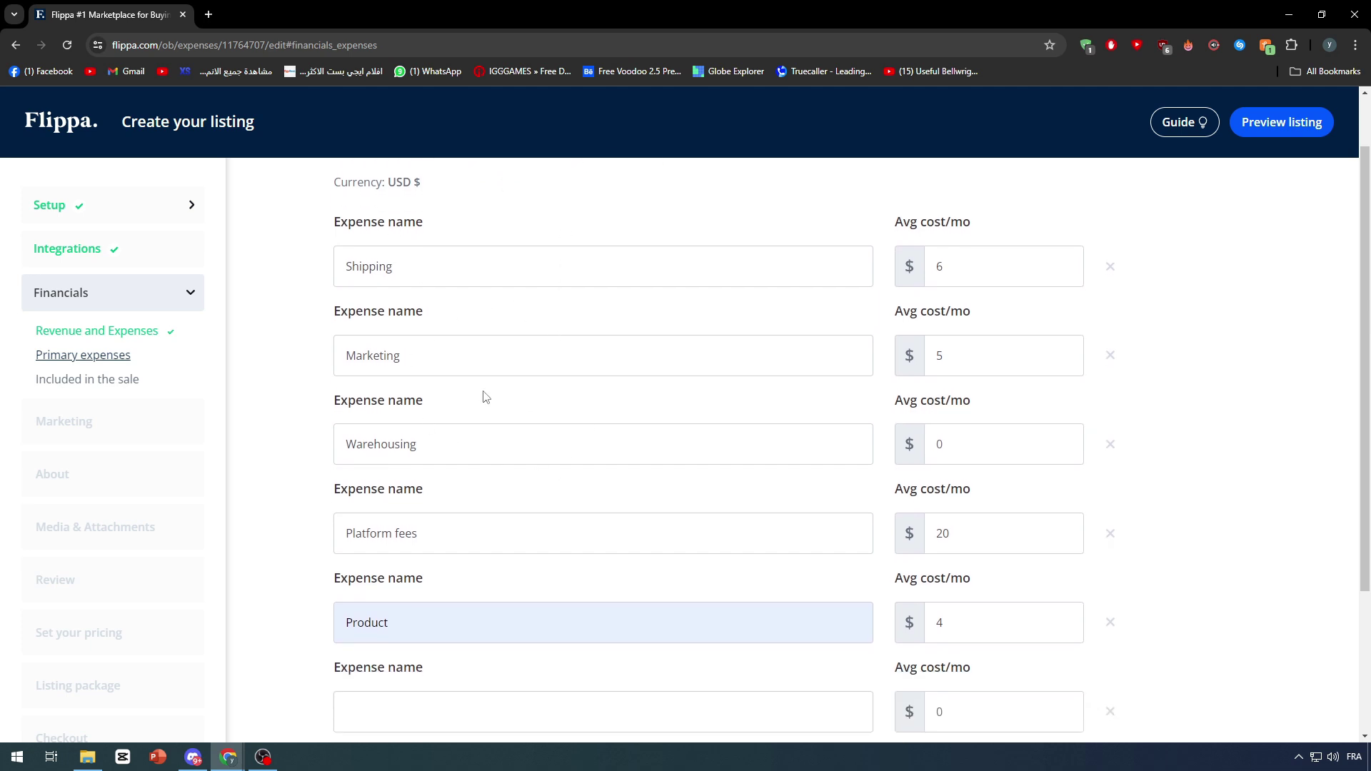
pyautogui.scroll(-1, 485, 397)
pyautogui.click(532, 636)
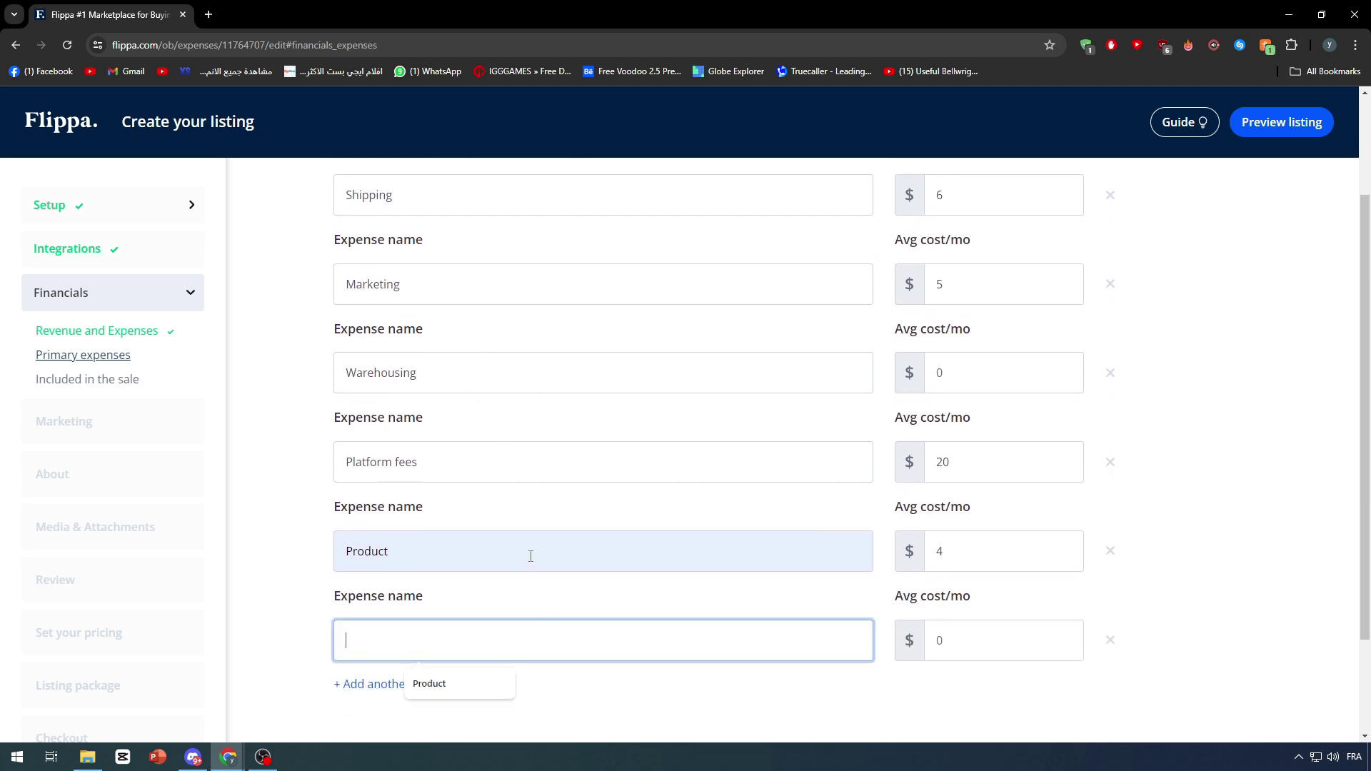
pyautogui.write('Domain name')
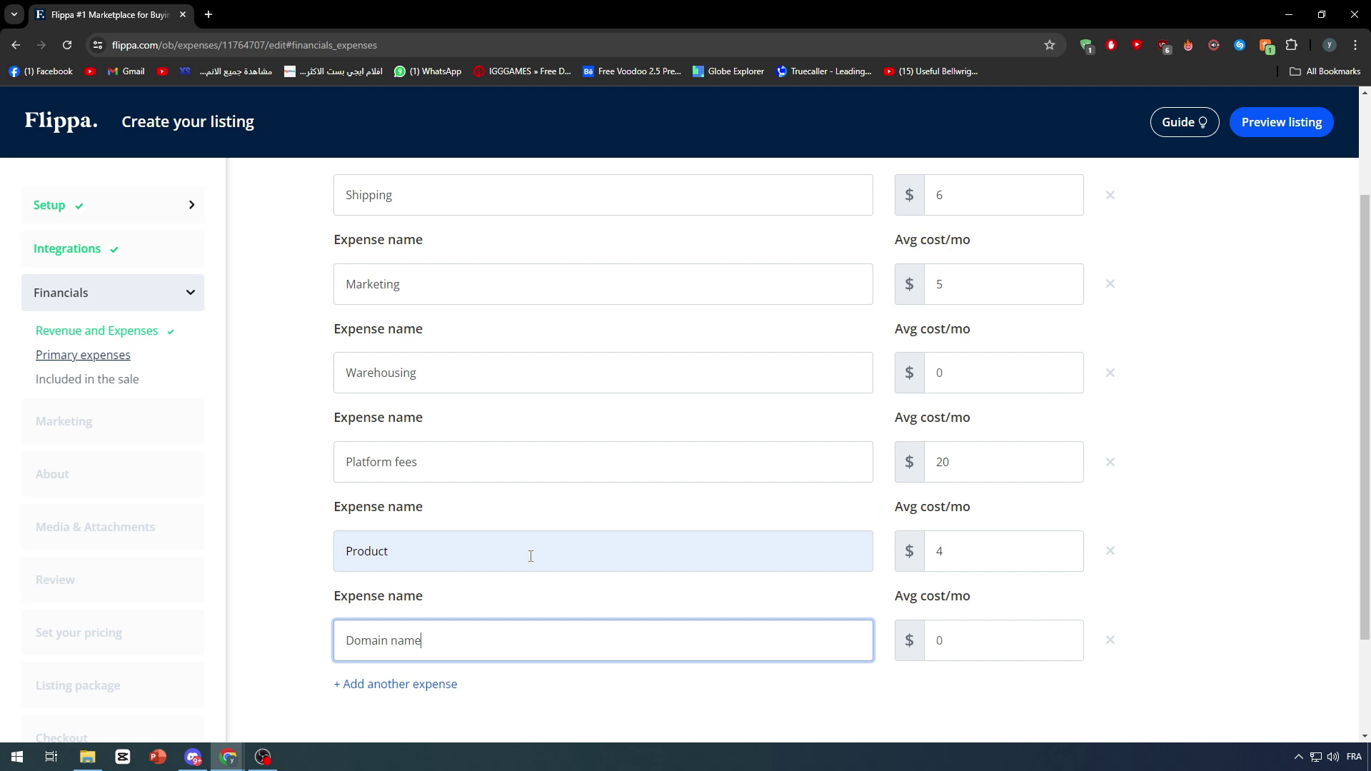
pyautogui.click(960, 637)
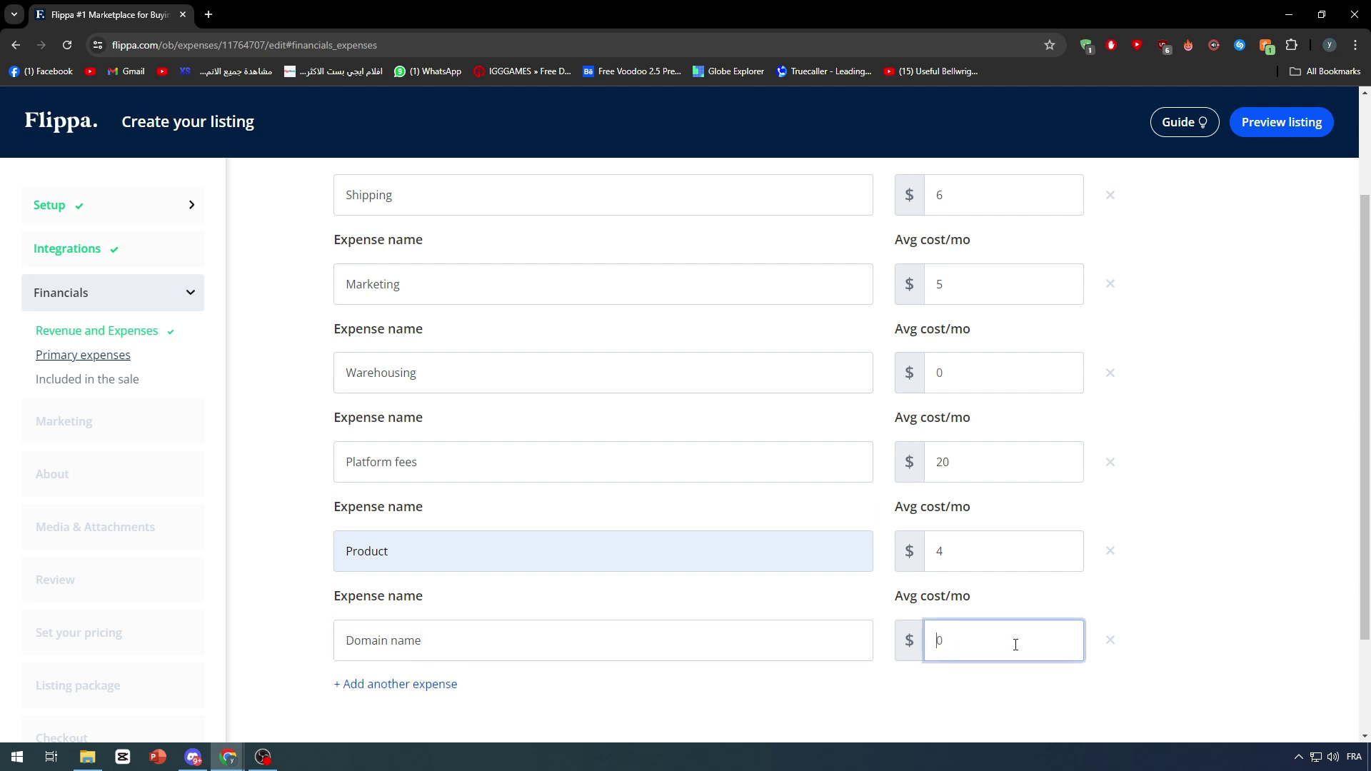
pyautogui.write('20')
pyautogui.click(1197, 603)
pyautogui.scroll(-3, 1198, 603)
pyautogui.click(1126, 670)
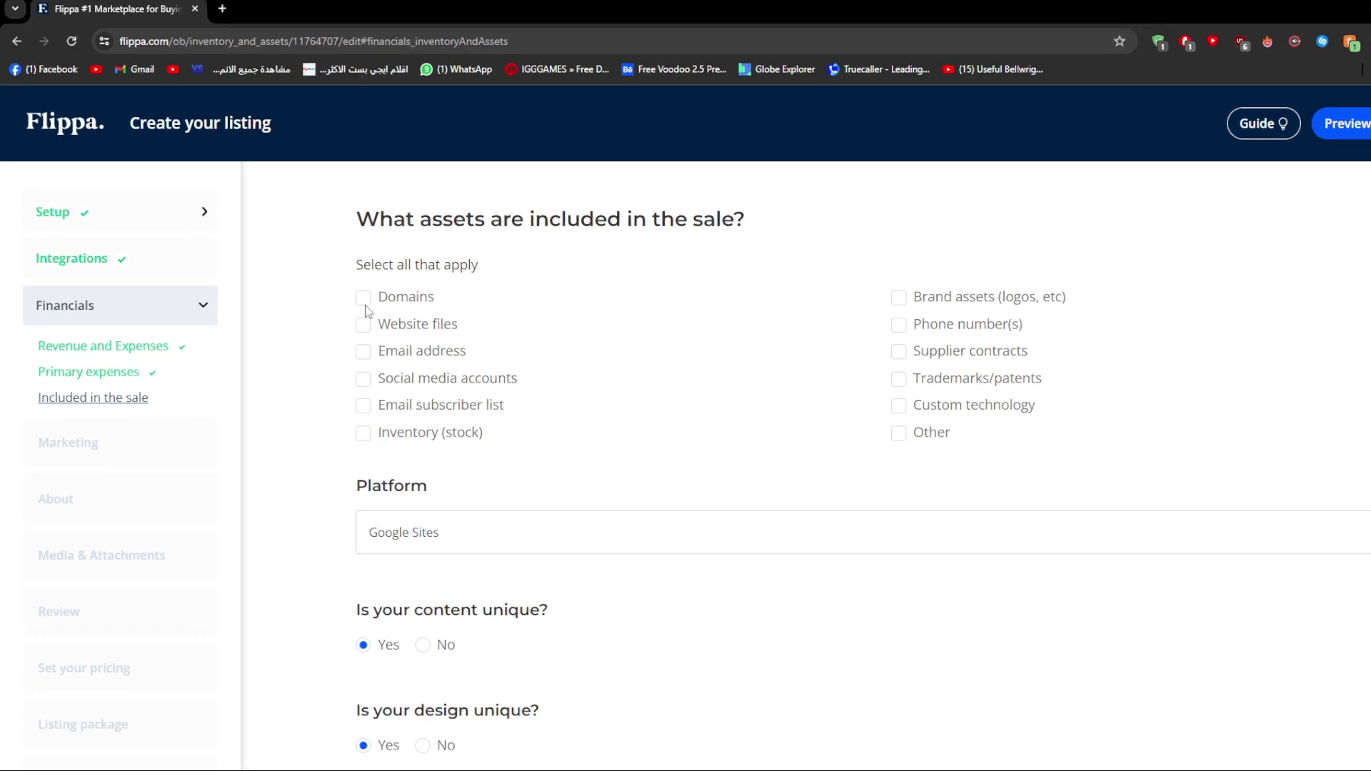
# Step: Check Domains, Website files, Email address, Social media accounts, Brand assets, Phone number(s) and Supplier contracts
pyautogui.click(342, 288)
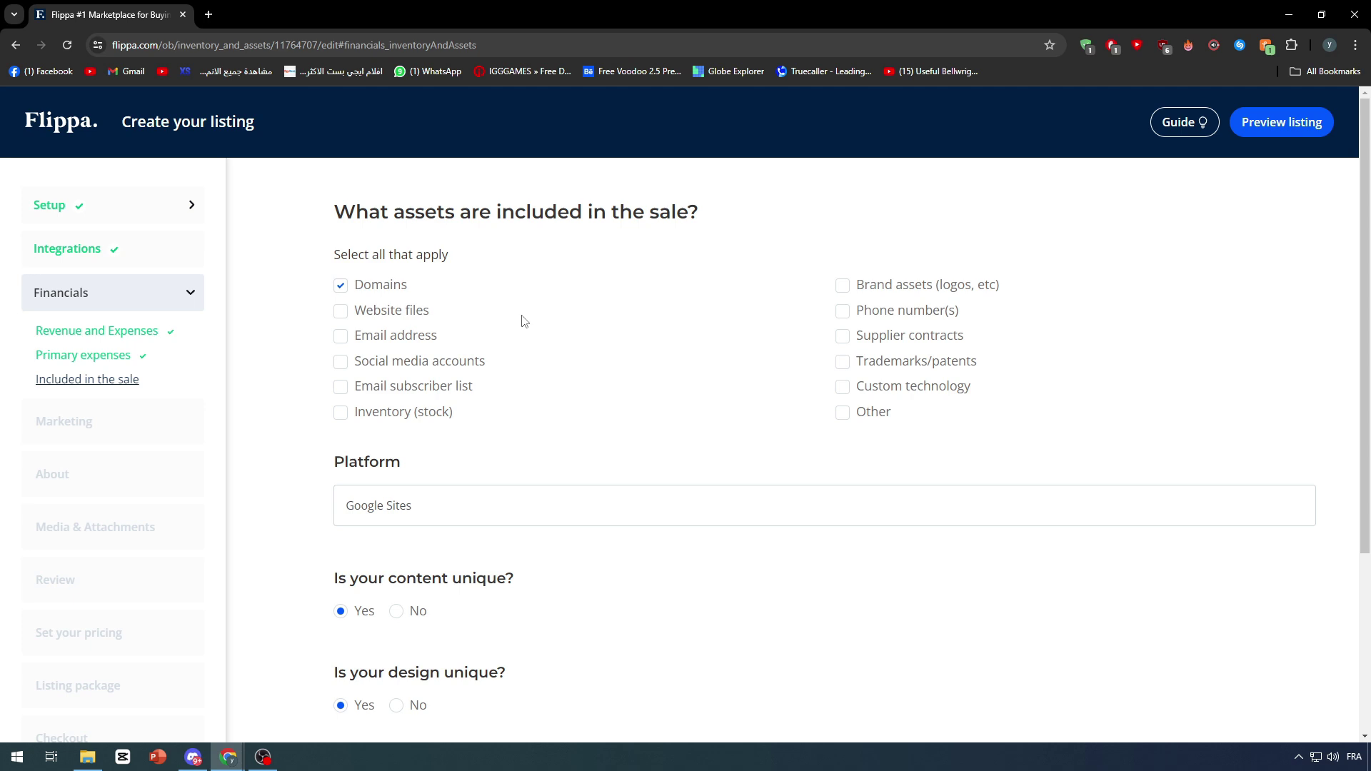
pyautogui.click(343, 362)
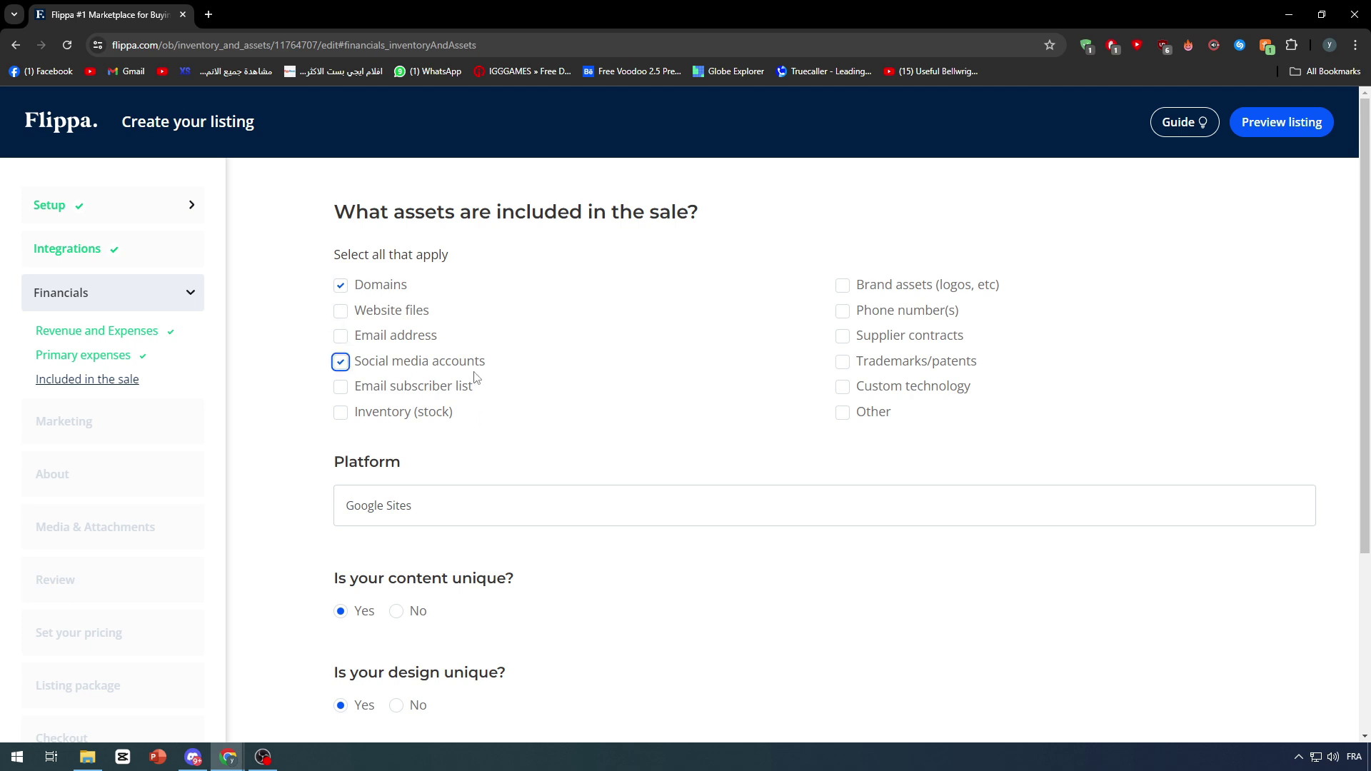
pyautogui.click(341, 336)
pyautogui.click(340, 311)
pyautogui.click(842, 313)
pyautogui.click(847, 286)
pyautogui.click(845, 338)
pyautogui.moveTo(757, 306); pyautogui.dragTo(793, 235)
pyautogui.click(799, 238)
# Step: Replace the Platform value with Shopify
pyautogui.scroll(-2, 646, 352)
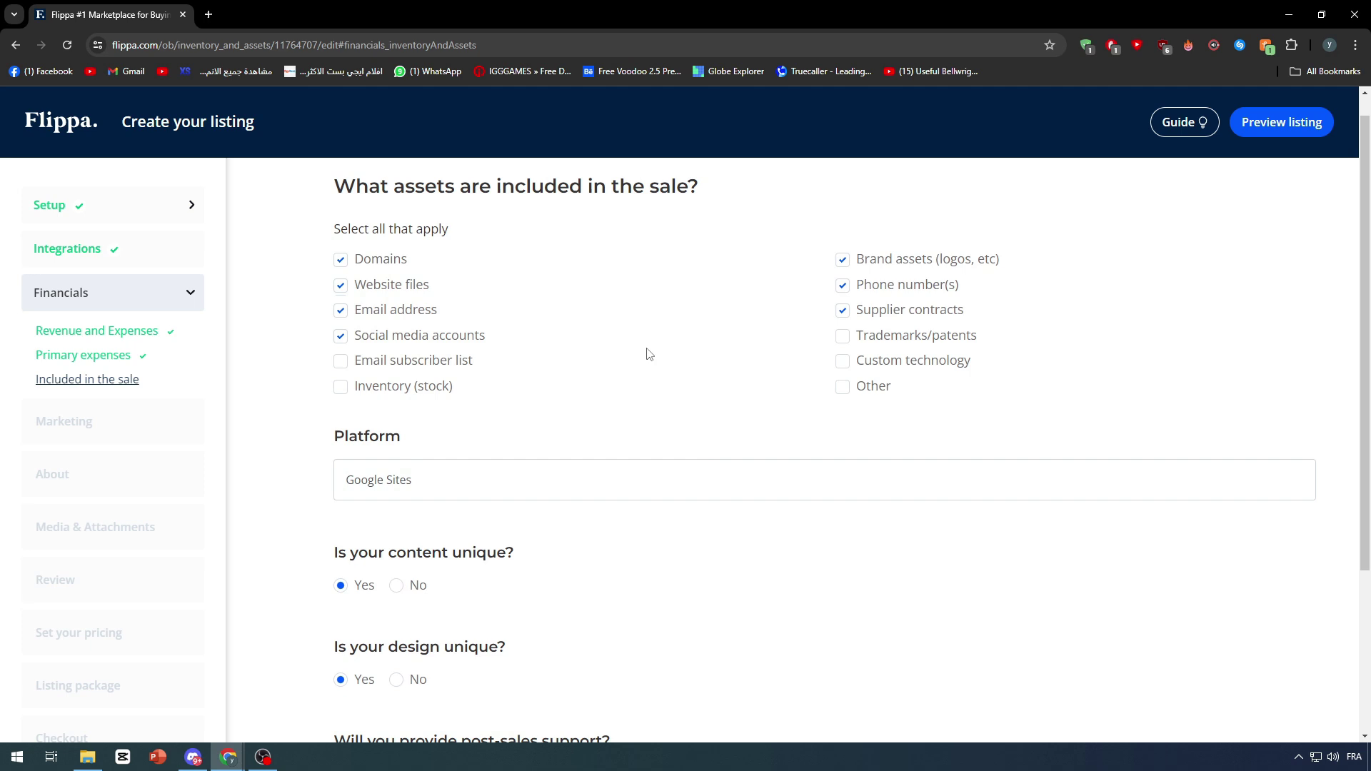
pyautogui.tripleClick(658, 352)
pyautogui.write('SHOP')
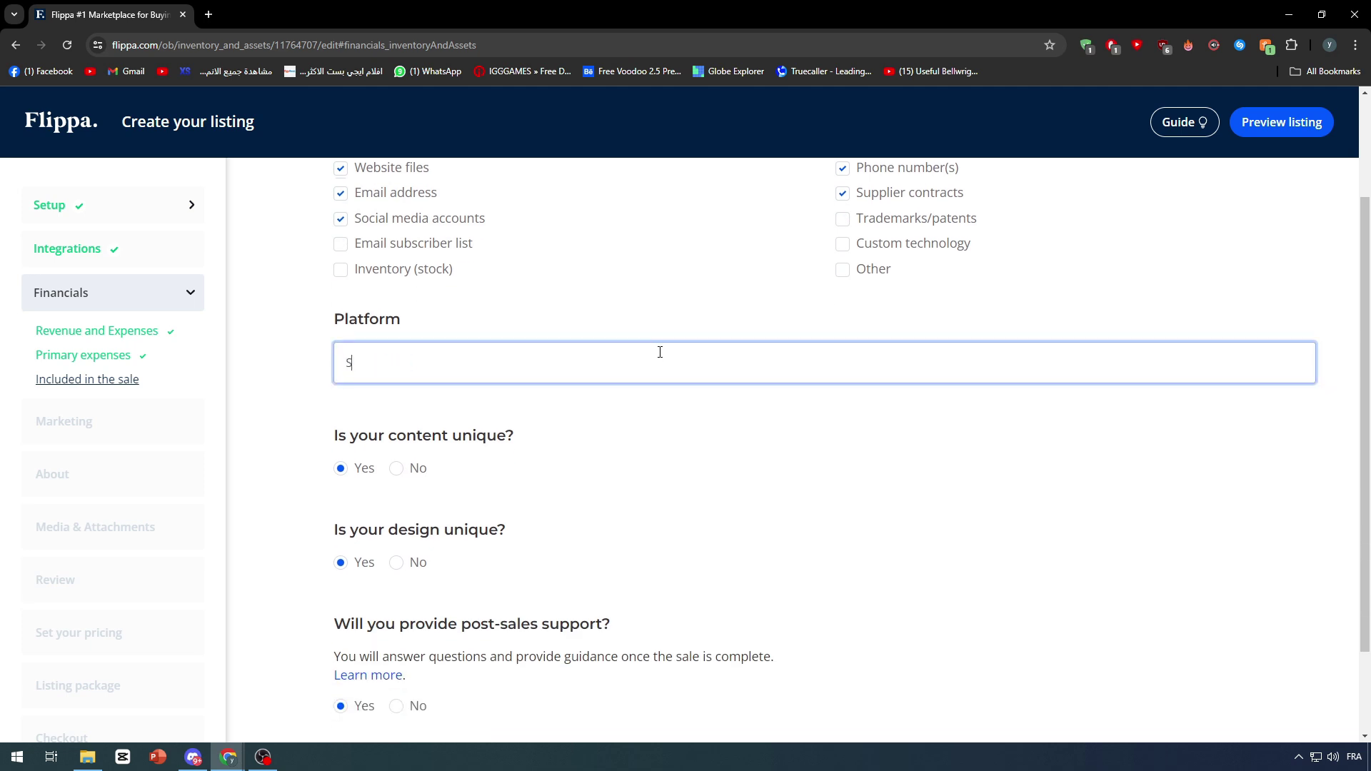
pyautogui.press('BackSpace')
pyautogui.press('BackSpace')
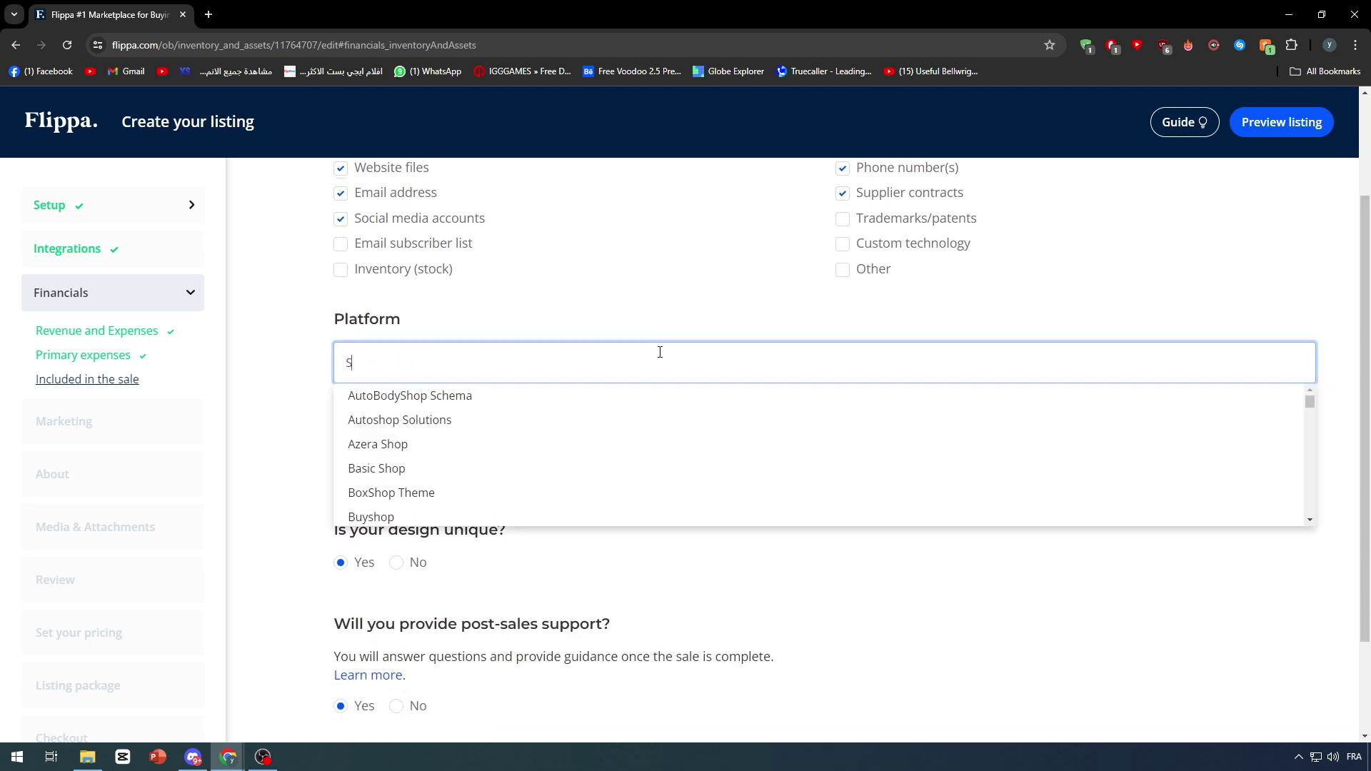
pyautogui.write('hopif')
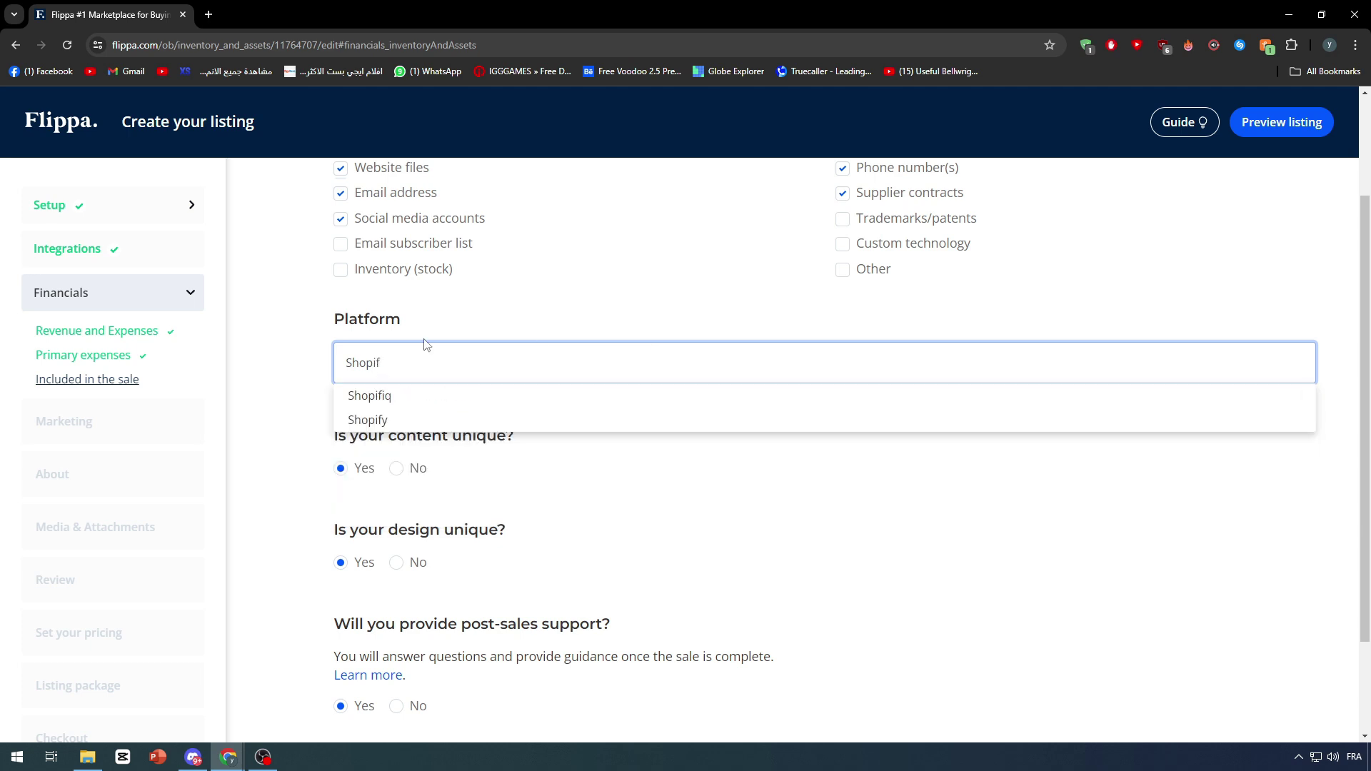
pyautogui.write('y')
pyautogui.click(428, 422)
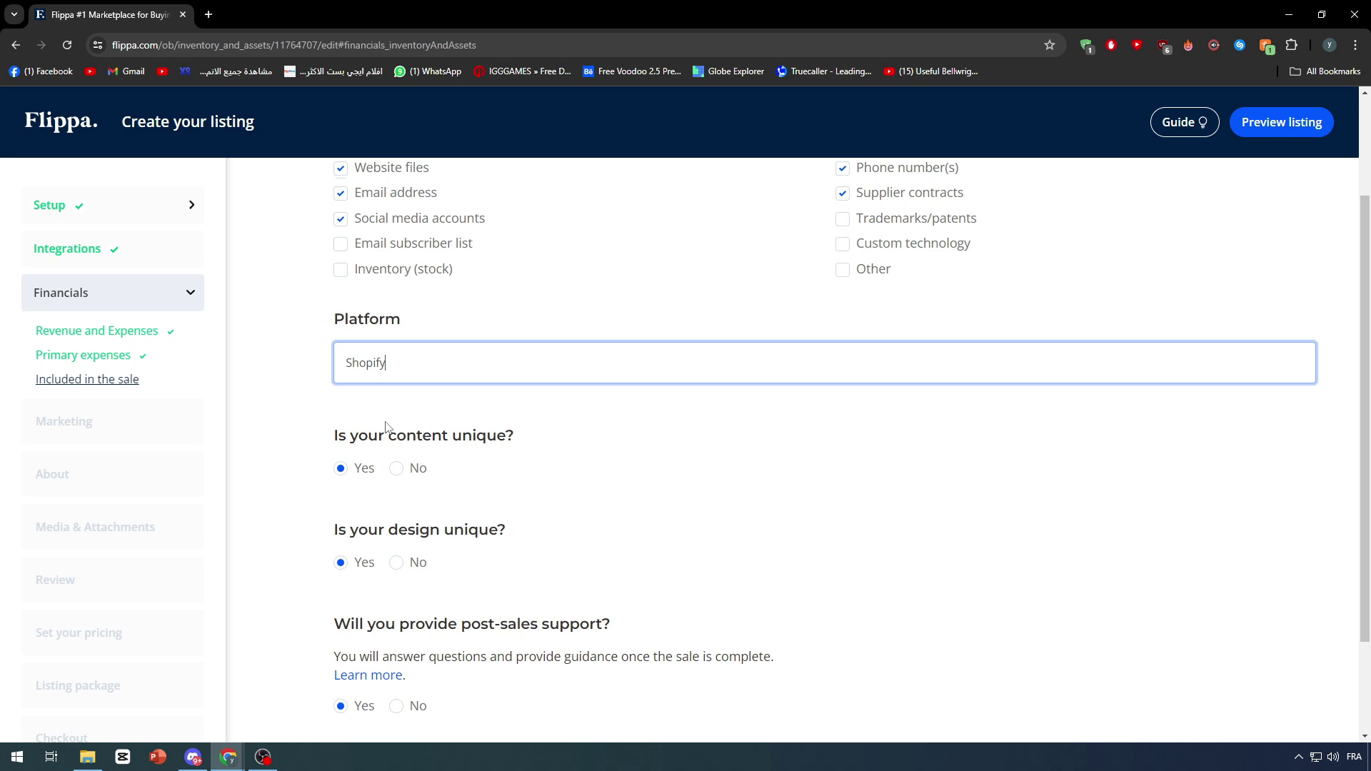
# Step: Answer No to whether the content is unique and submit the sale assets
pyautogui.scroll(-2, 428, 422)
pyautogui.moveTo(331, 307); pyautogui.dragTo(557, 320)
pyautogui.click(405, 337)
pyautogui.click(414, 340)
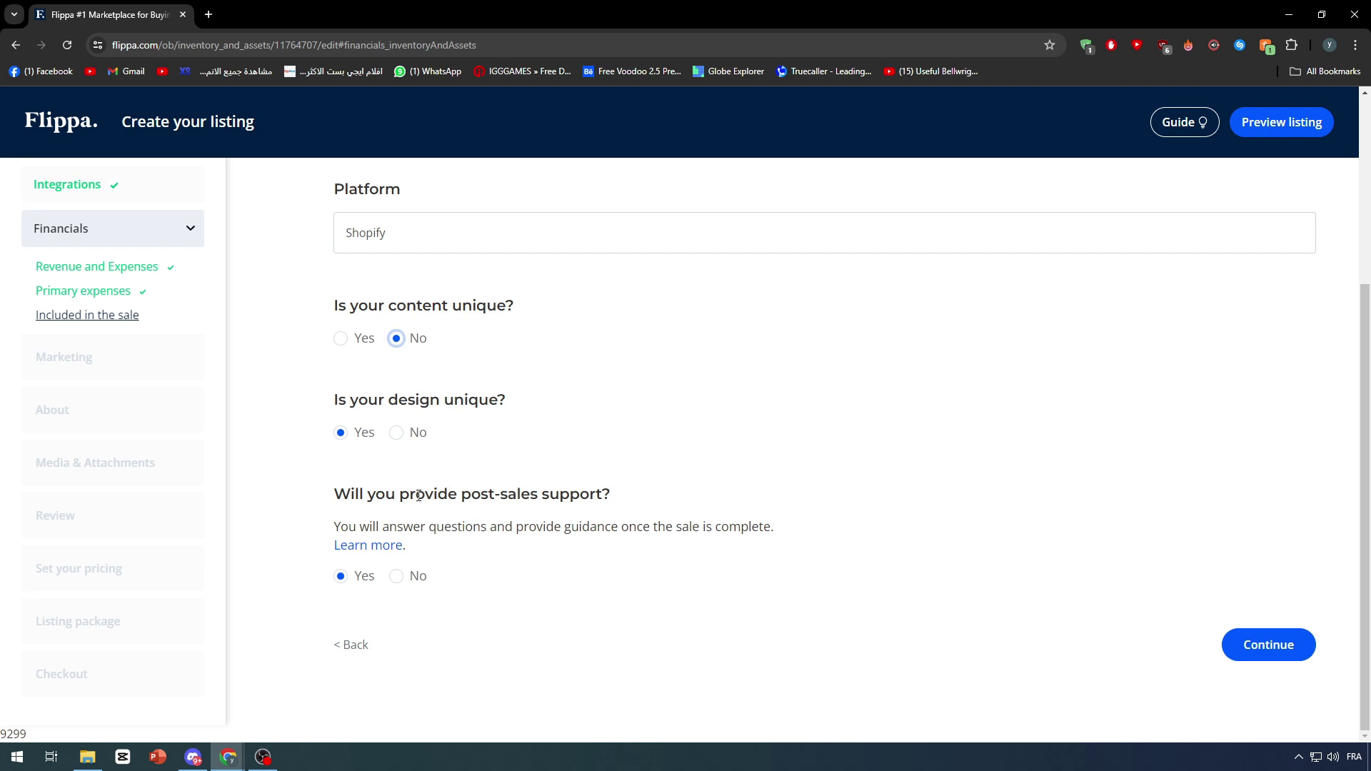
pyautogui.moveTo(471, 527); pyautogui.dragTo(560, 497)
pyautogui.click(587, 499)
pyautogui.click(1264, 641)
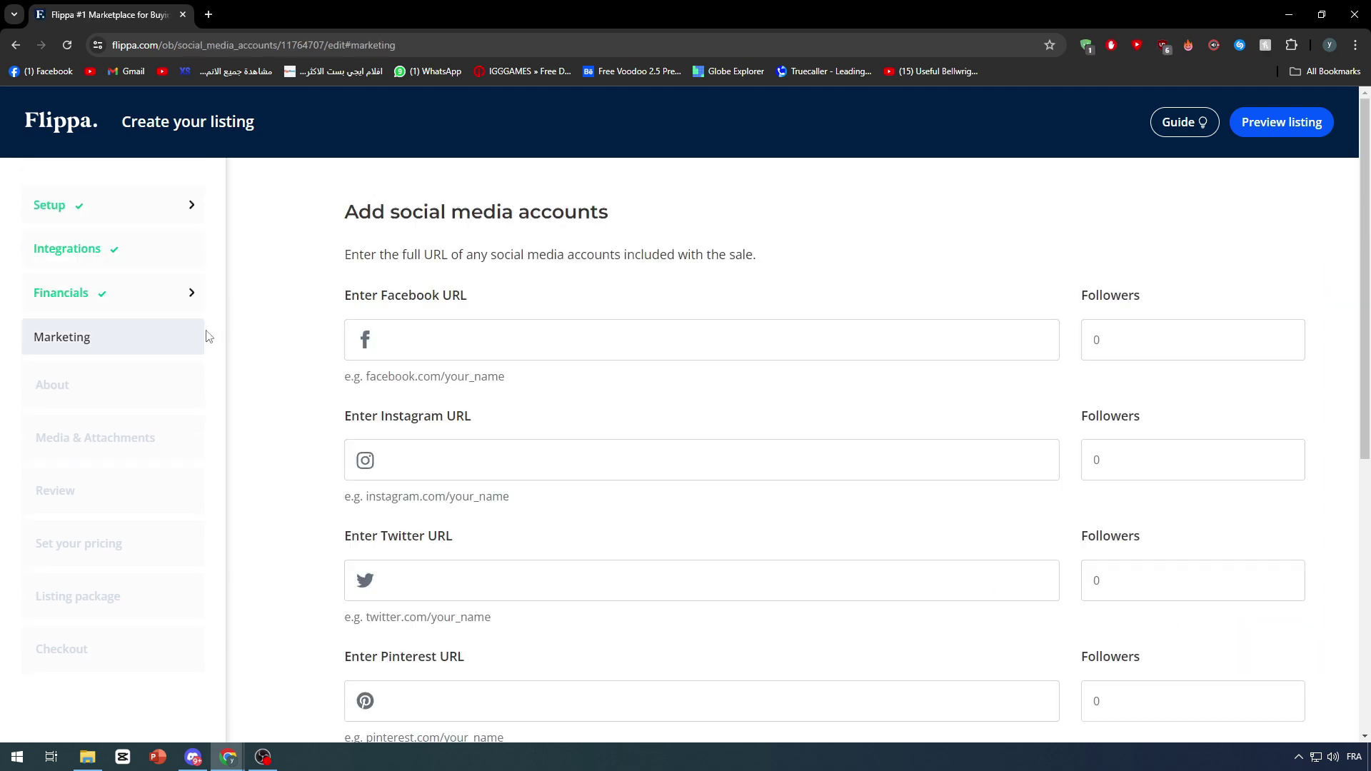
# Step: Enter 1000000 as the number of email subscribers and continue to the About page
pyautogui.scroll(-2, 689, 373)
pyautogui.scroll(-5, 693, 370)
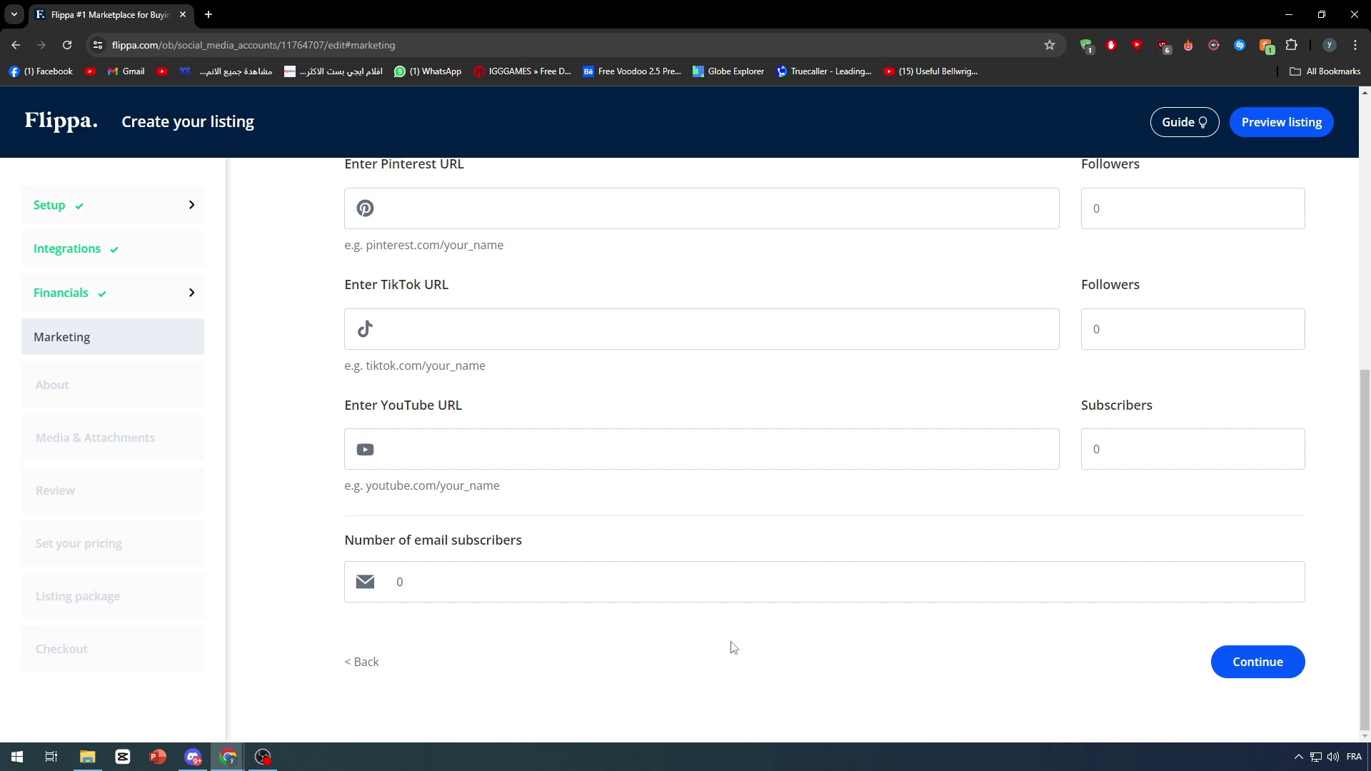
pyautogui.scroll(7, 730, 646)
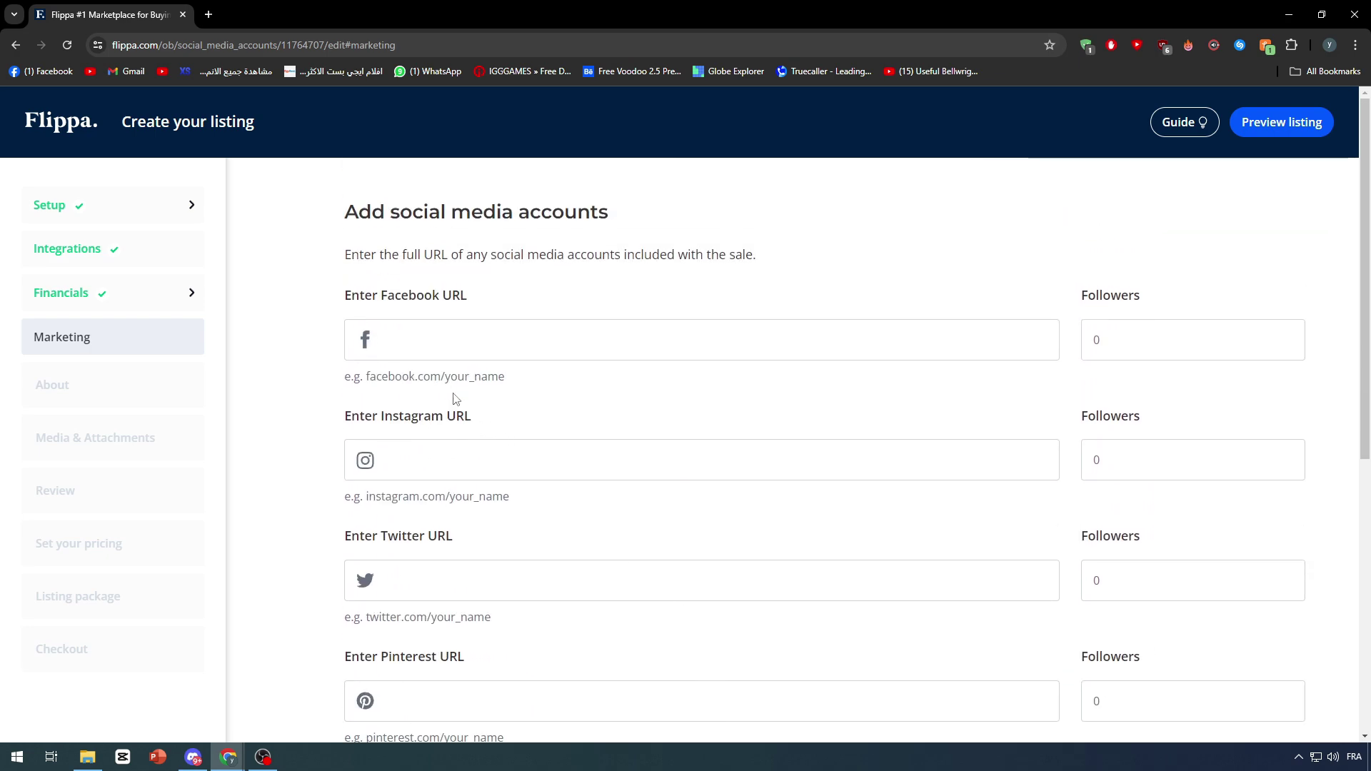
pyautogui.scroll(-7, 882, 422)
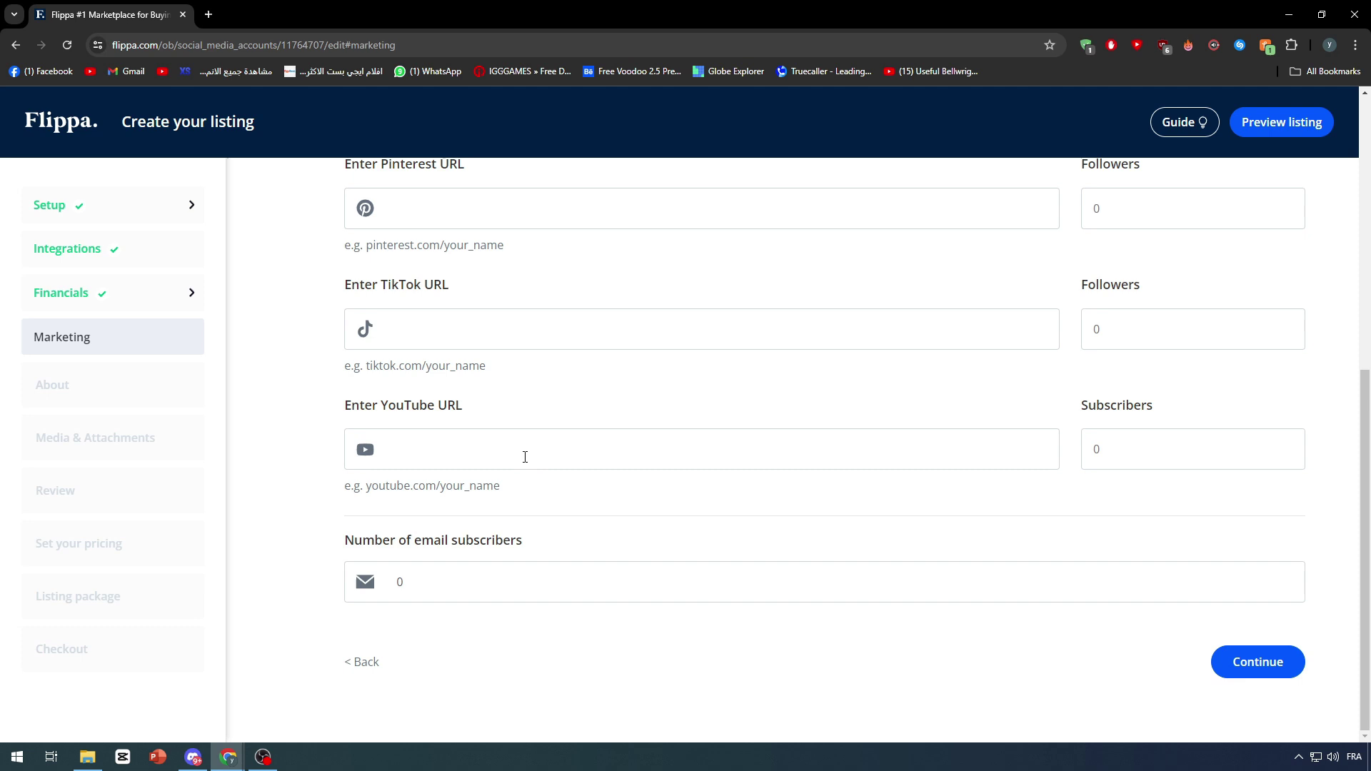
pyautogui.click(498, 575)
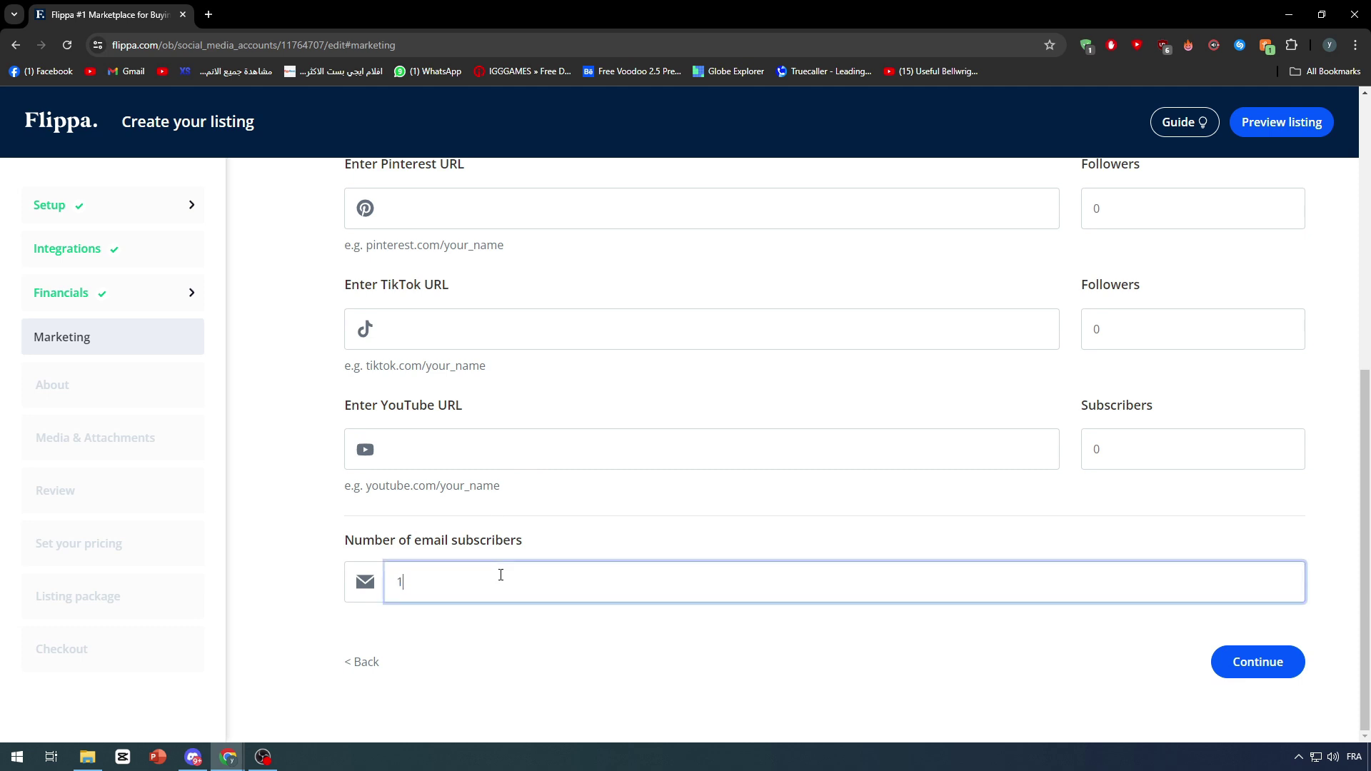
pyautogui.write('1000000')
pyautogui.click(1250, 662)
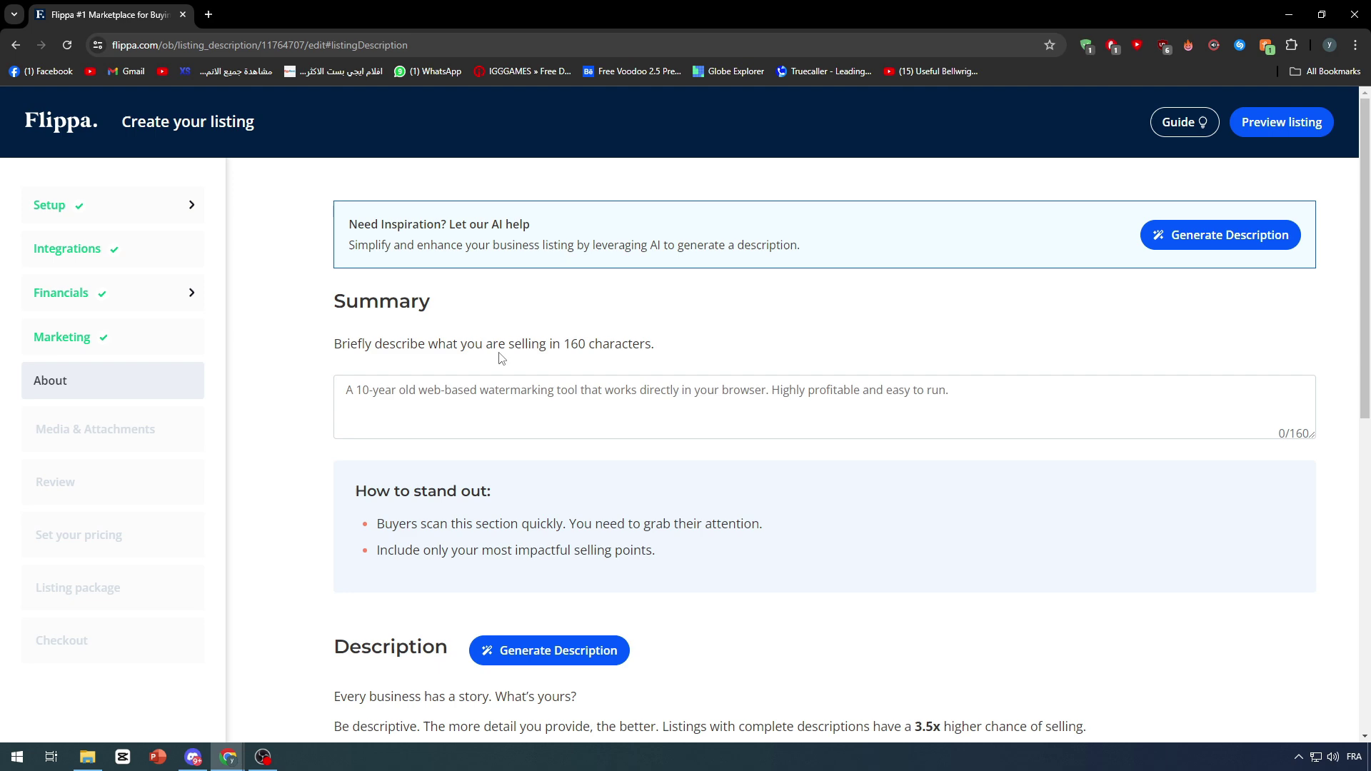
# Step: Scroll through the About page, reviewing the empty 0/160 Summary and the Key Highlights template prompts
pyautogui.scroll(-2, 714, 490)
pyautogui.scroll(2, 703, 484)
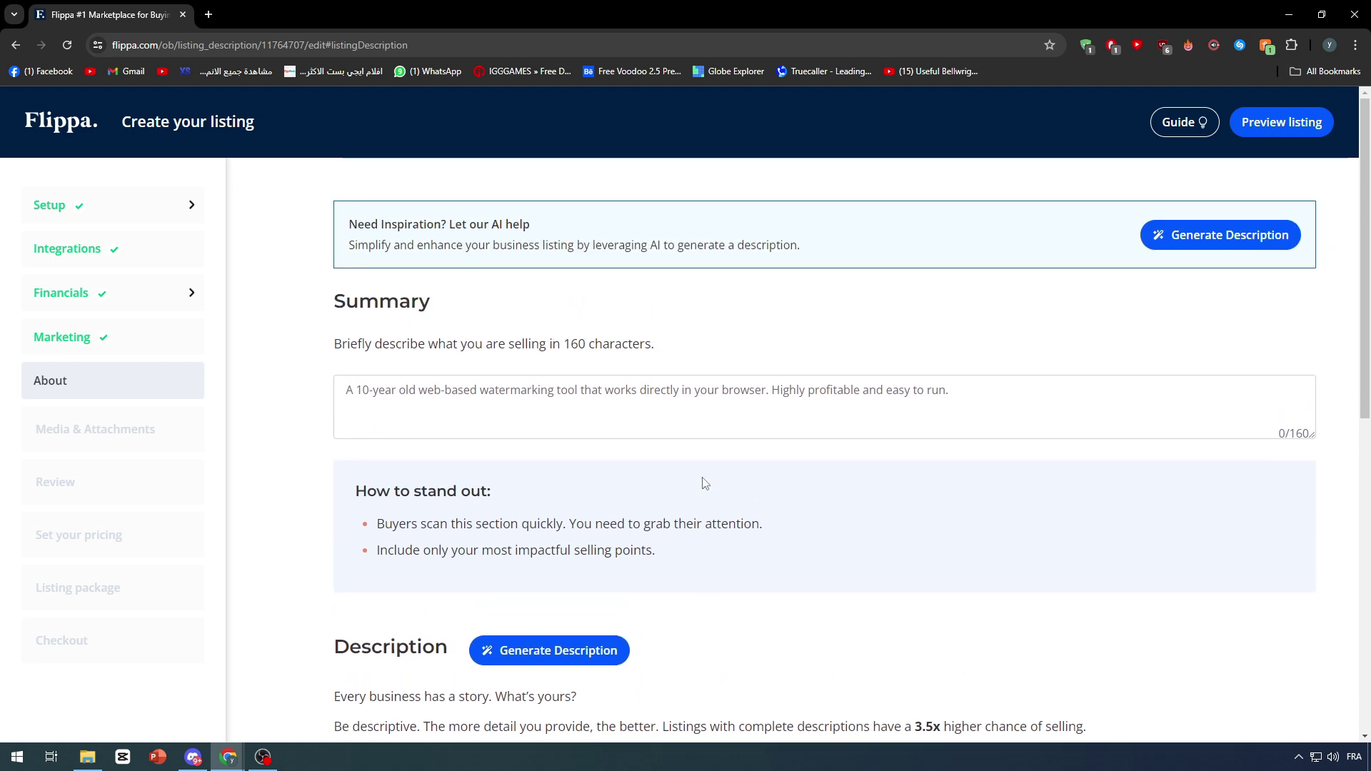
pyautogui.scroll(-1, 702, 483)
pyautogui.scroll(-10, 702, 483)
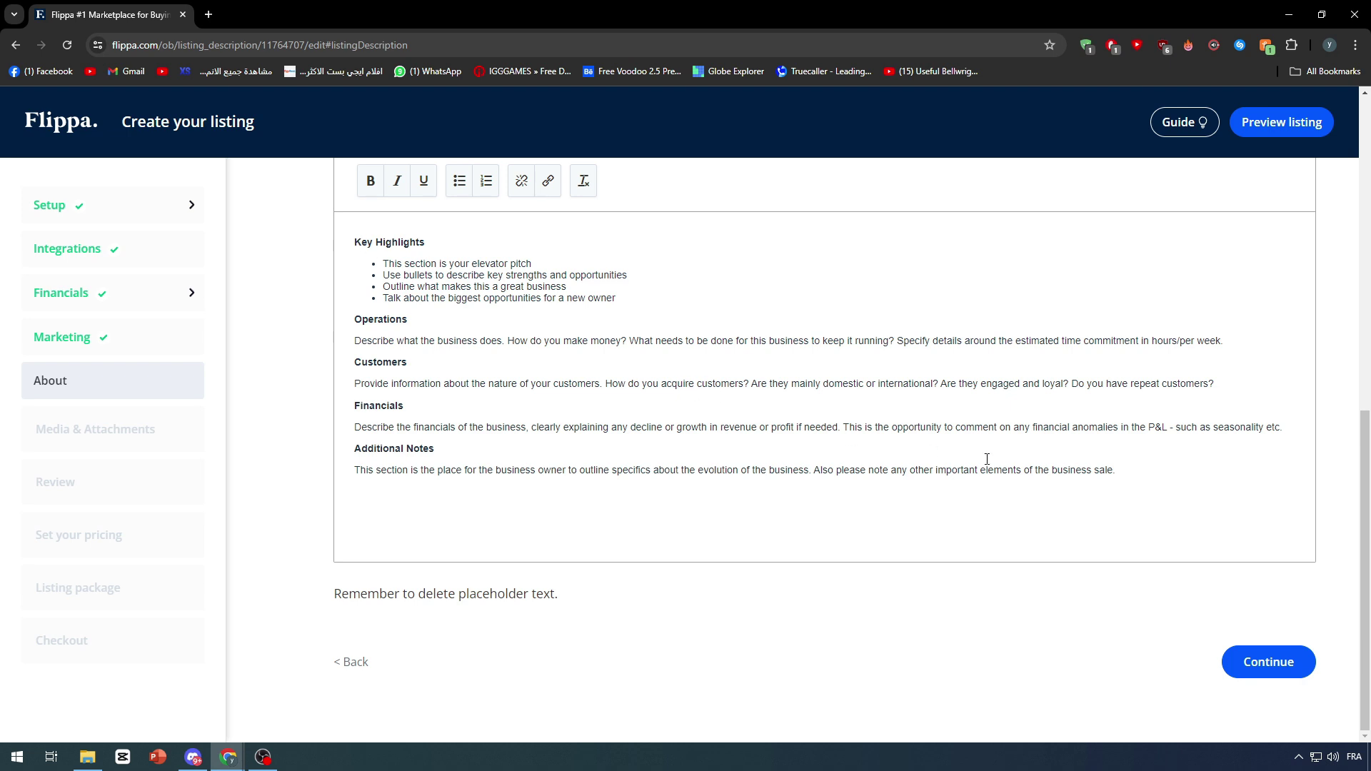
pyautogui.moveTo(1104, 470); pyautogui.dragTo(452, 299)
pyautogui.click(452, 299)
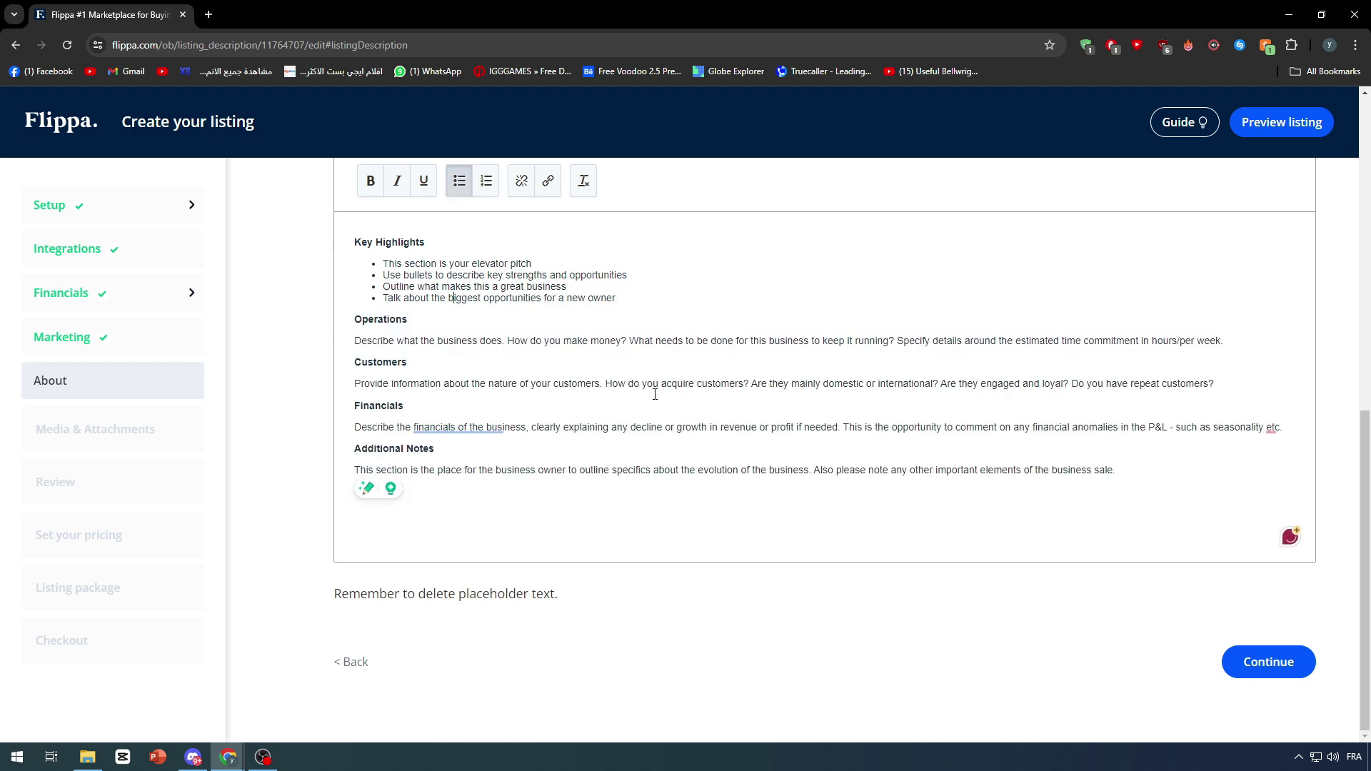
pyautogui.scroll(4, 655, 394)
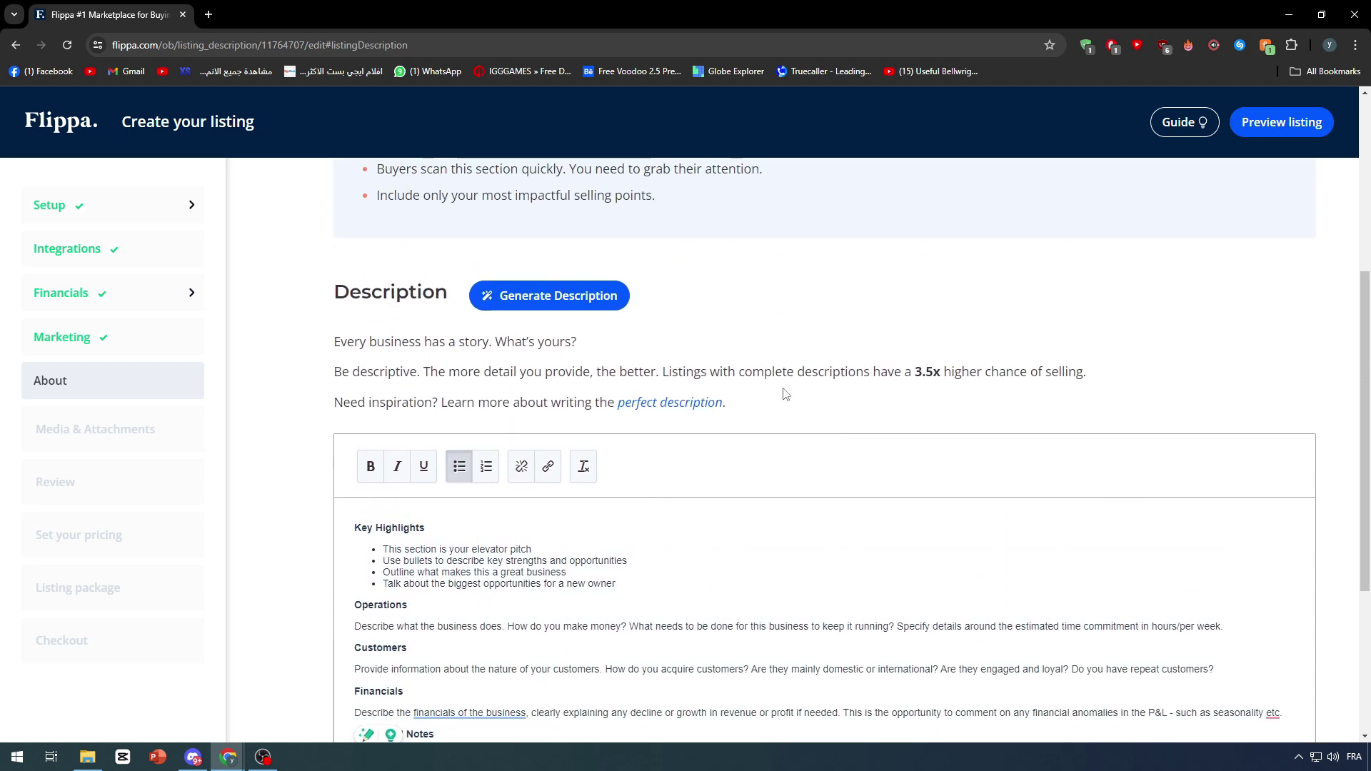
pyautogui.scroll(5, 786, 394)
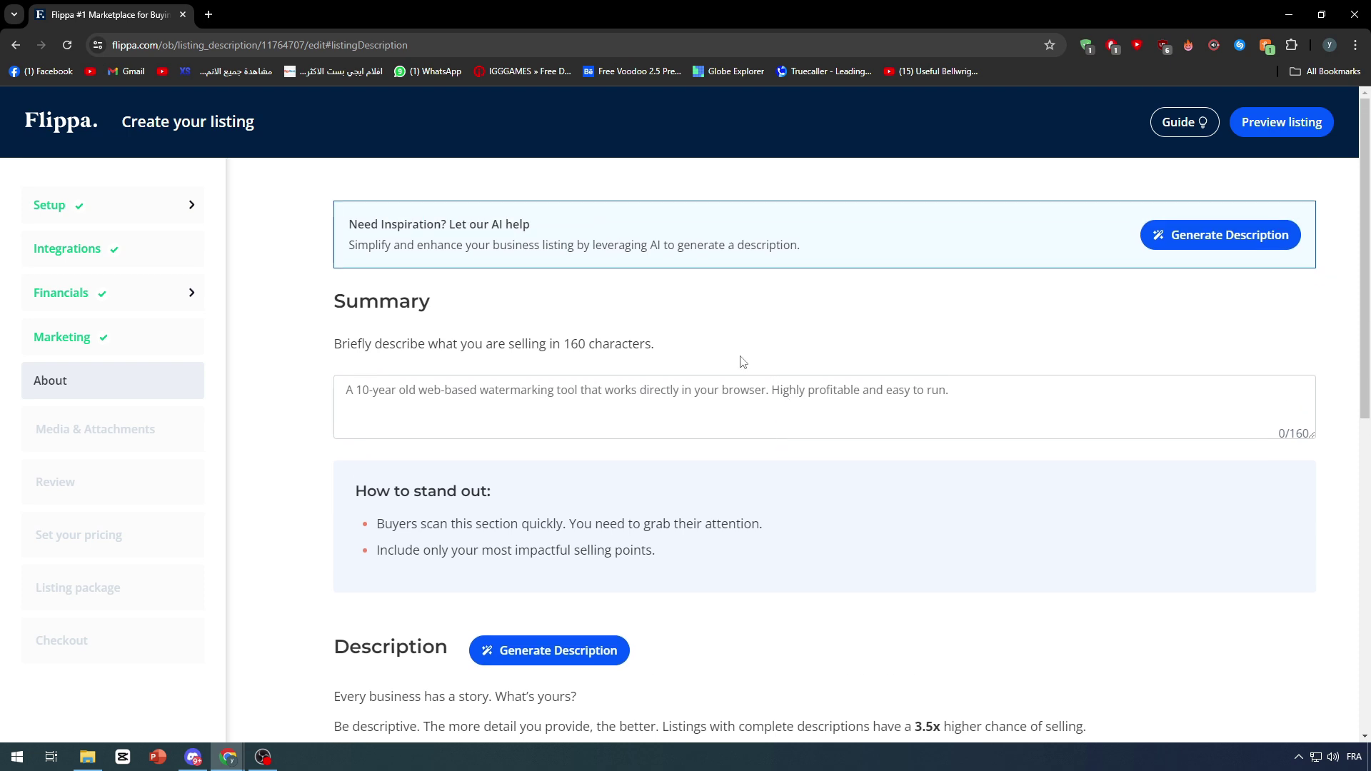
pyautogui.scroll(-3, 540, 336)
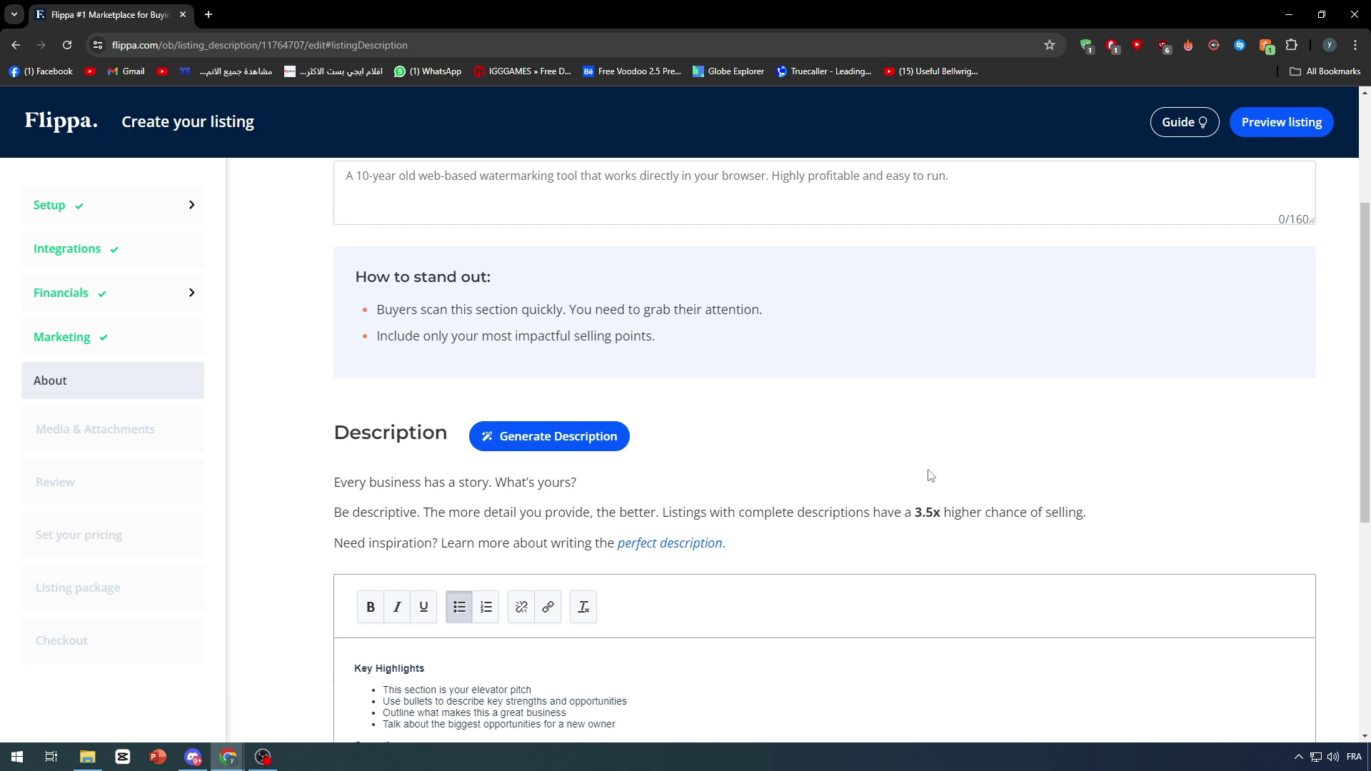
pyautogui.scroll(2, 930, 474)
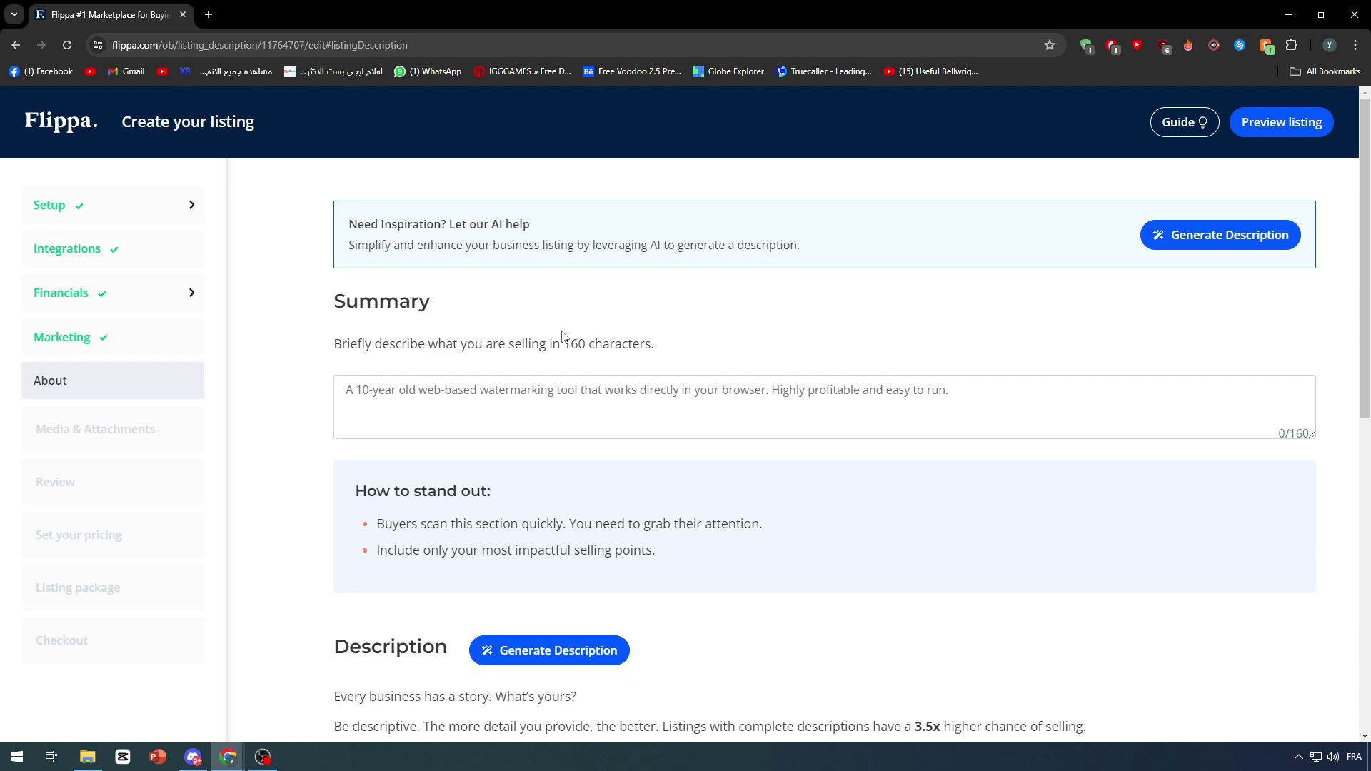
pyautogui.scroll(-9, 536, 383)
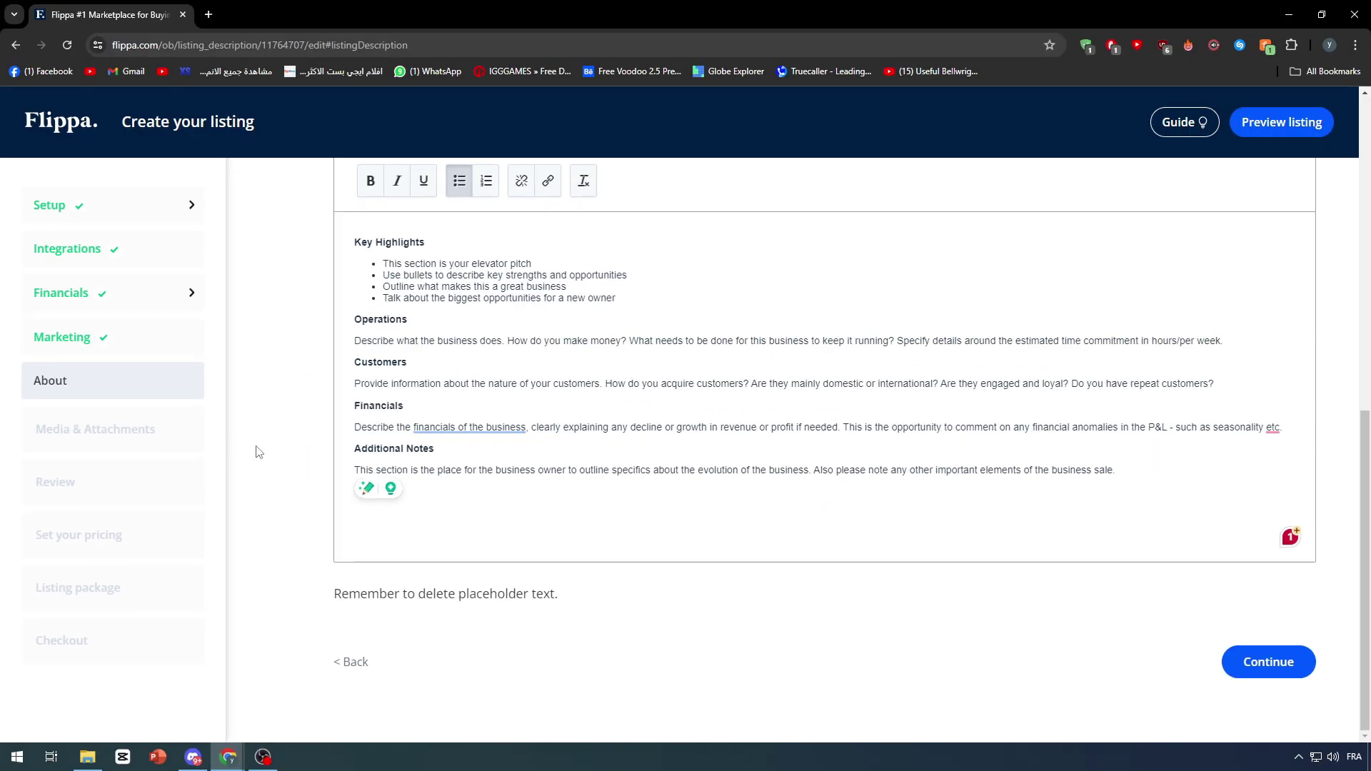
pyautogui.scroll(6, 379, 392)
pyautogui.scroll(3, 246, 441)
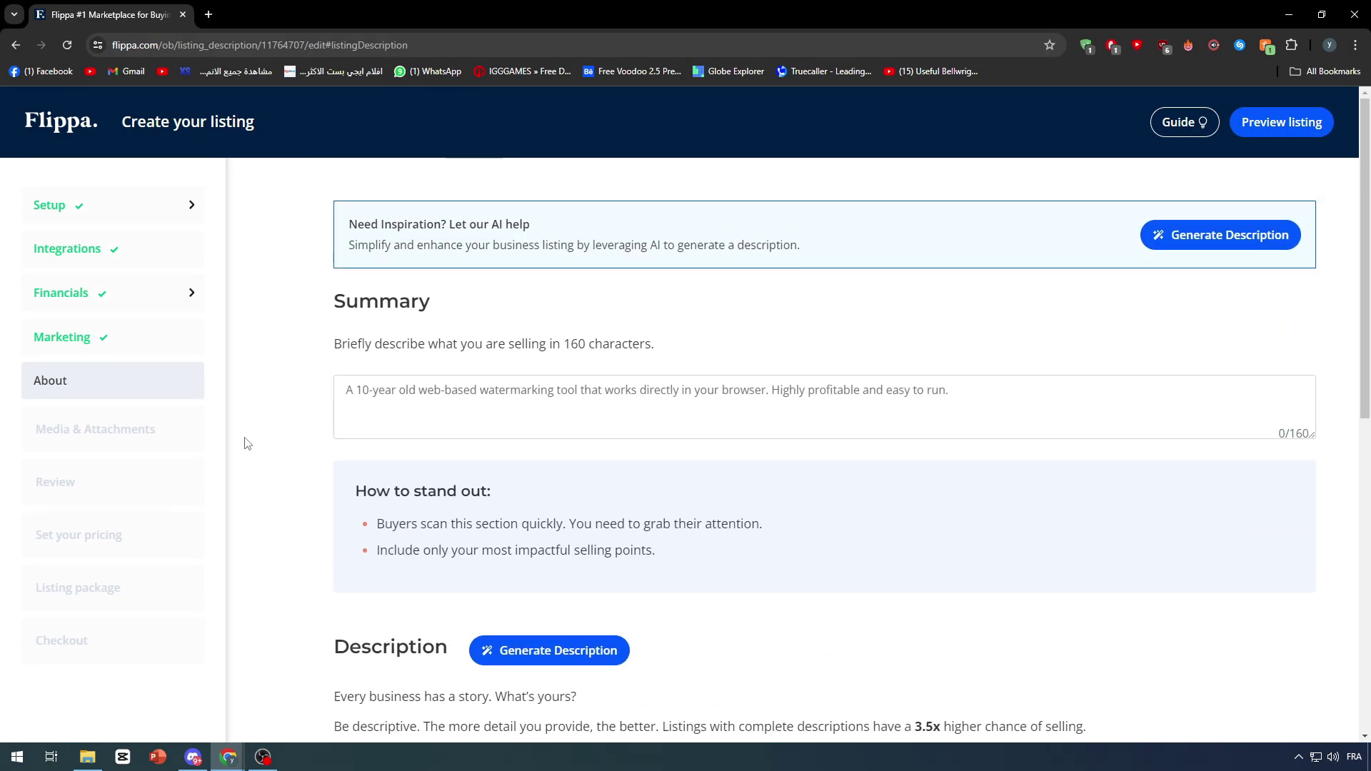